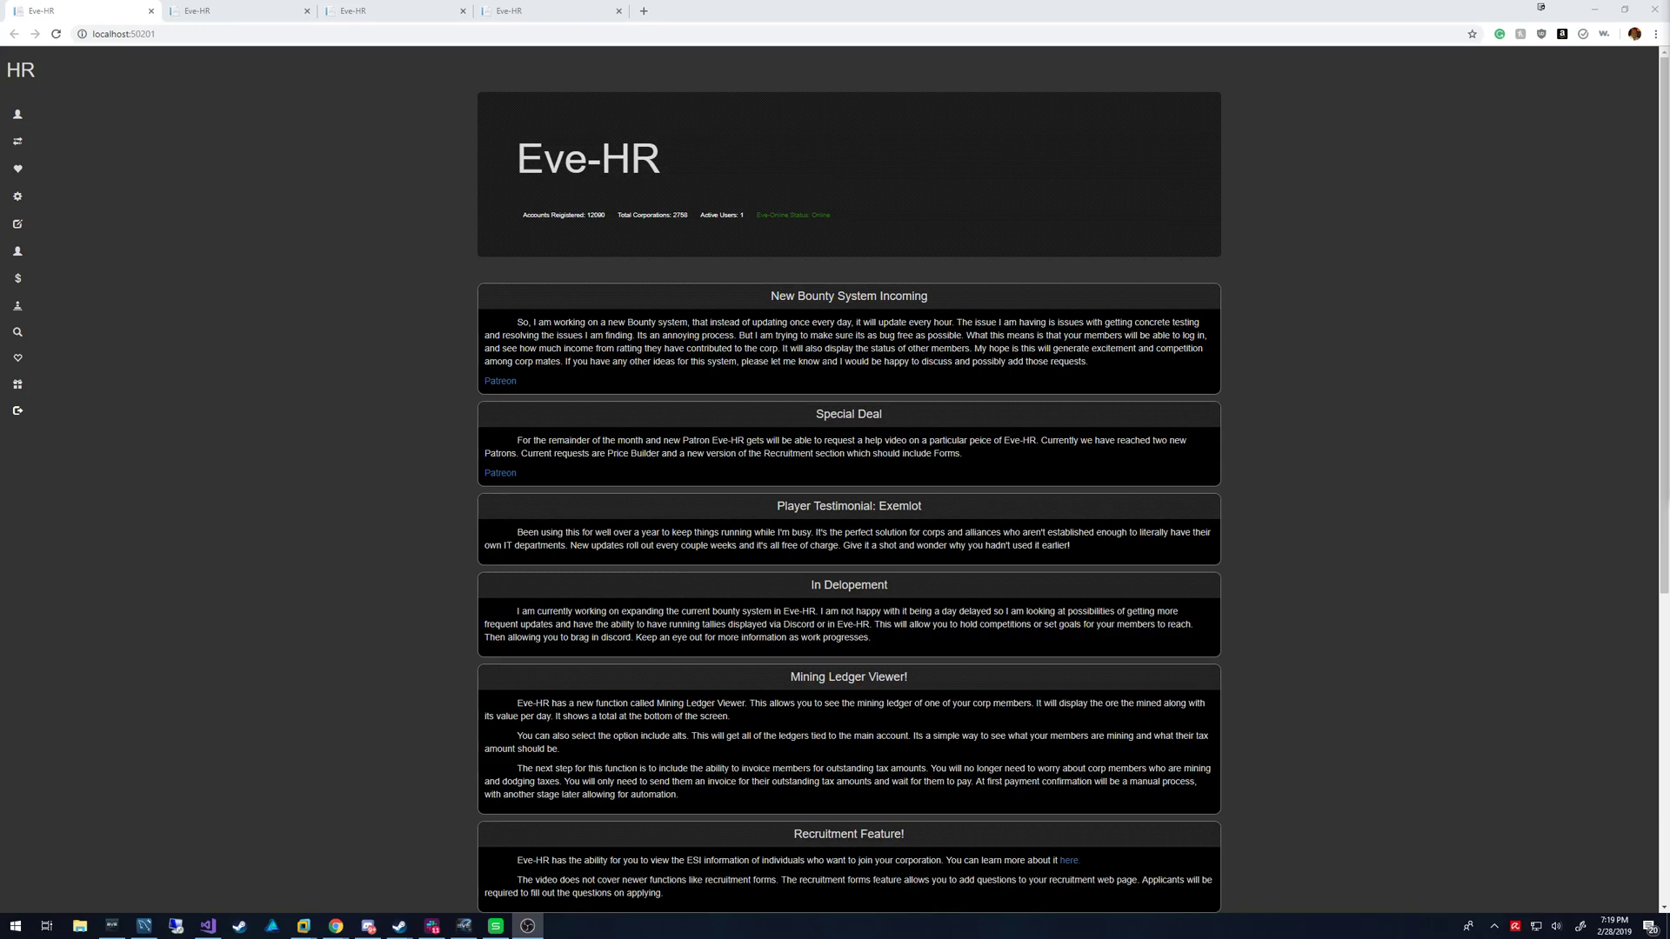
- Select and deselect the first news item, then expand the Buy Back navigation section
left_click_drag(1102, 366, 629, 301)
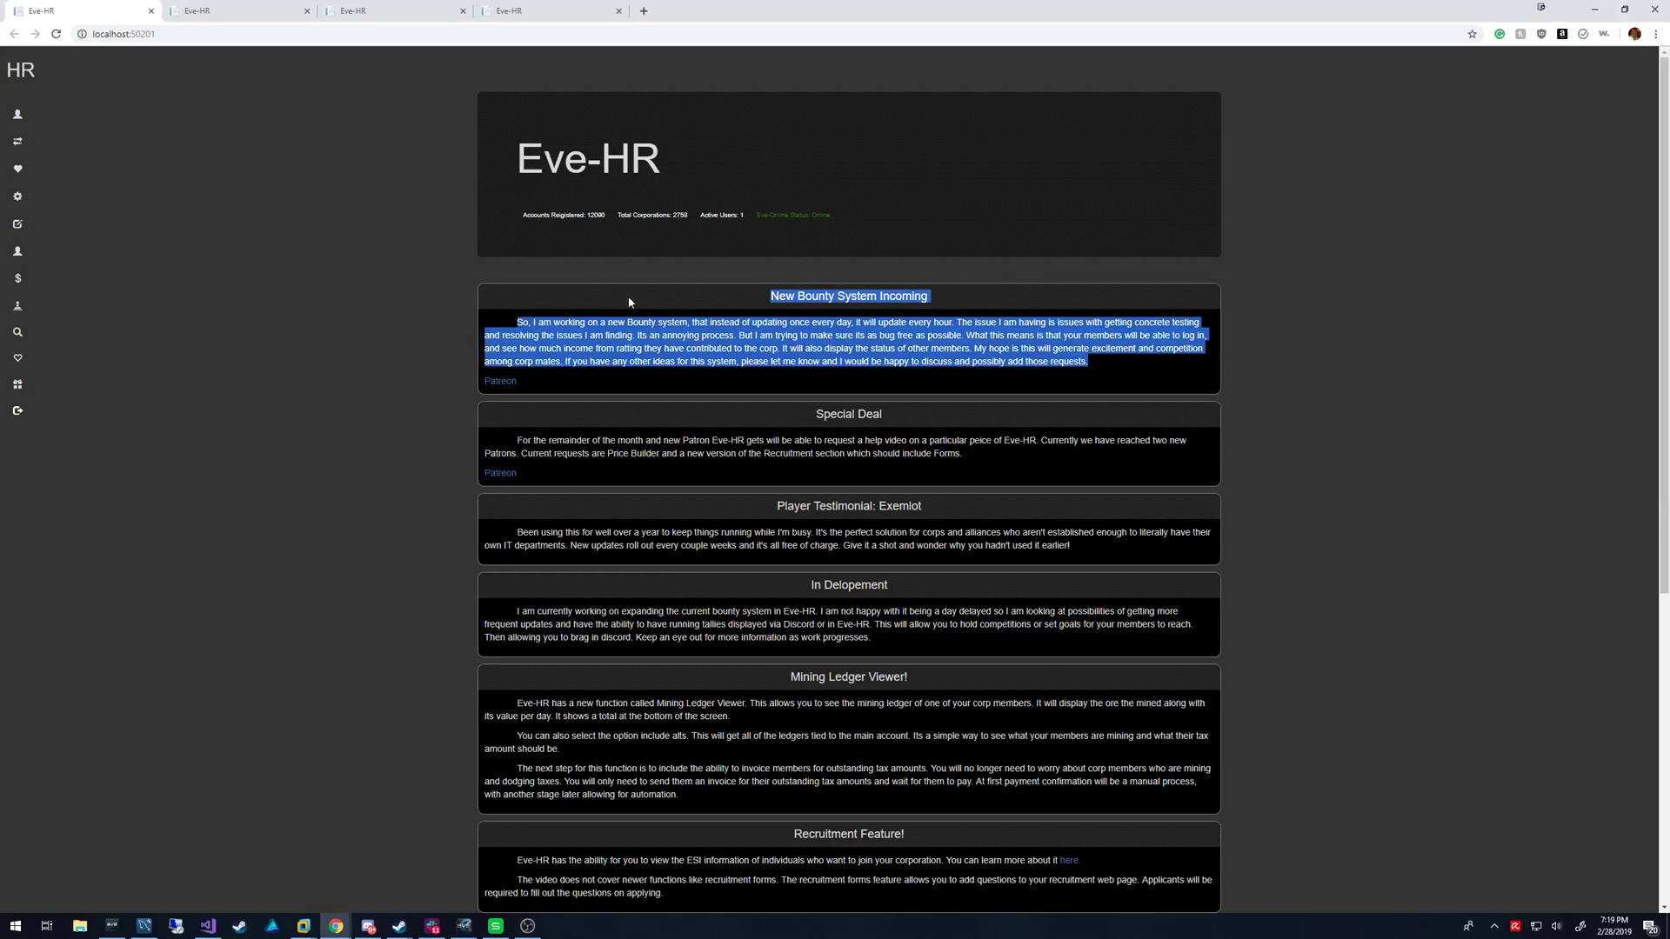
left_click(346, 335)
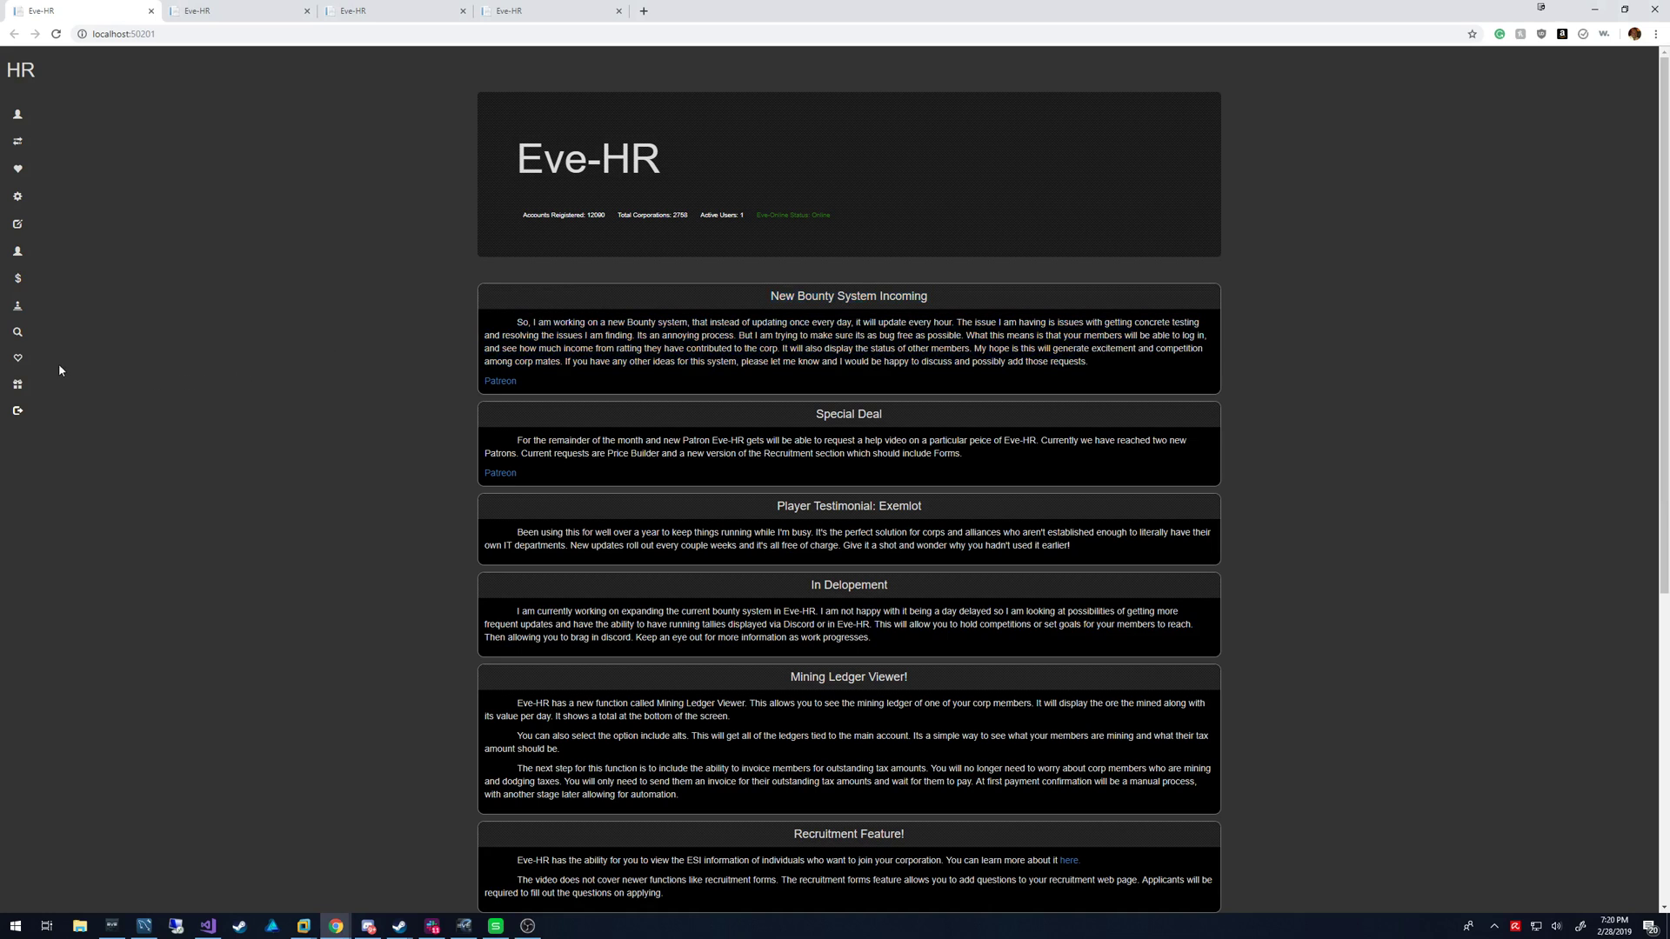
mouse_move(68, 383)
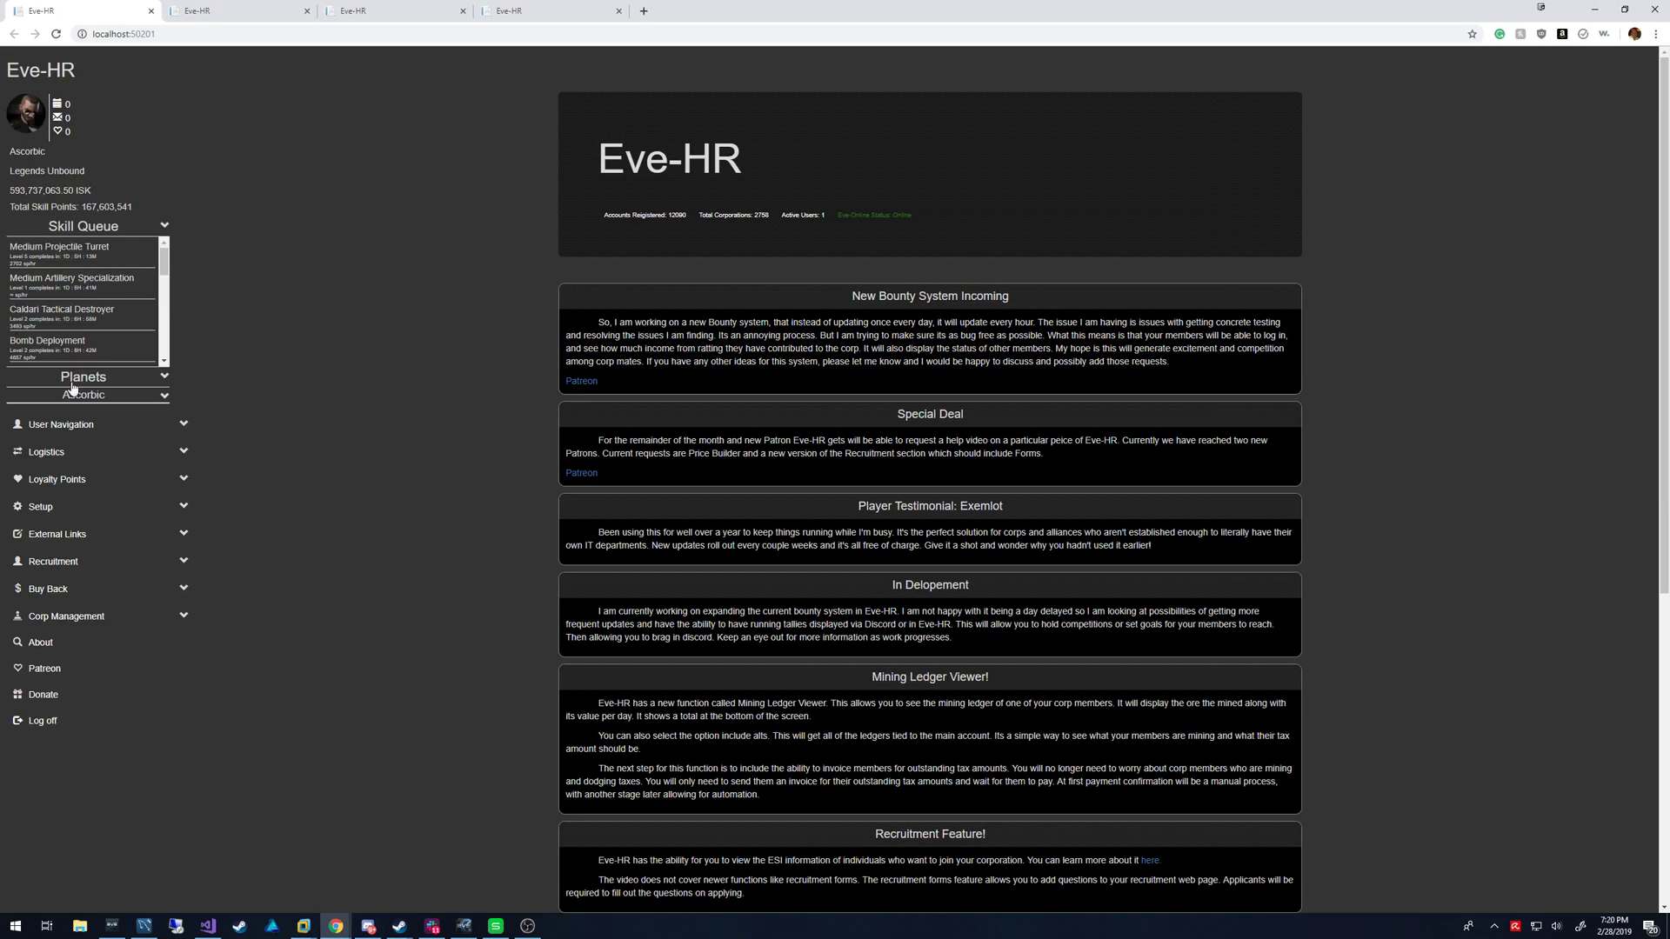
left_click(93, 596)
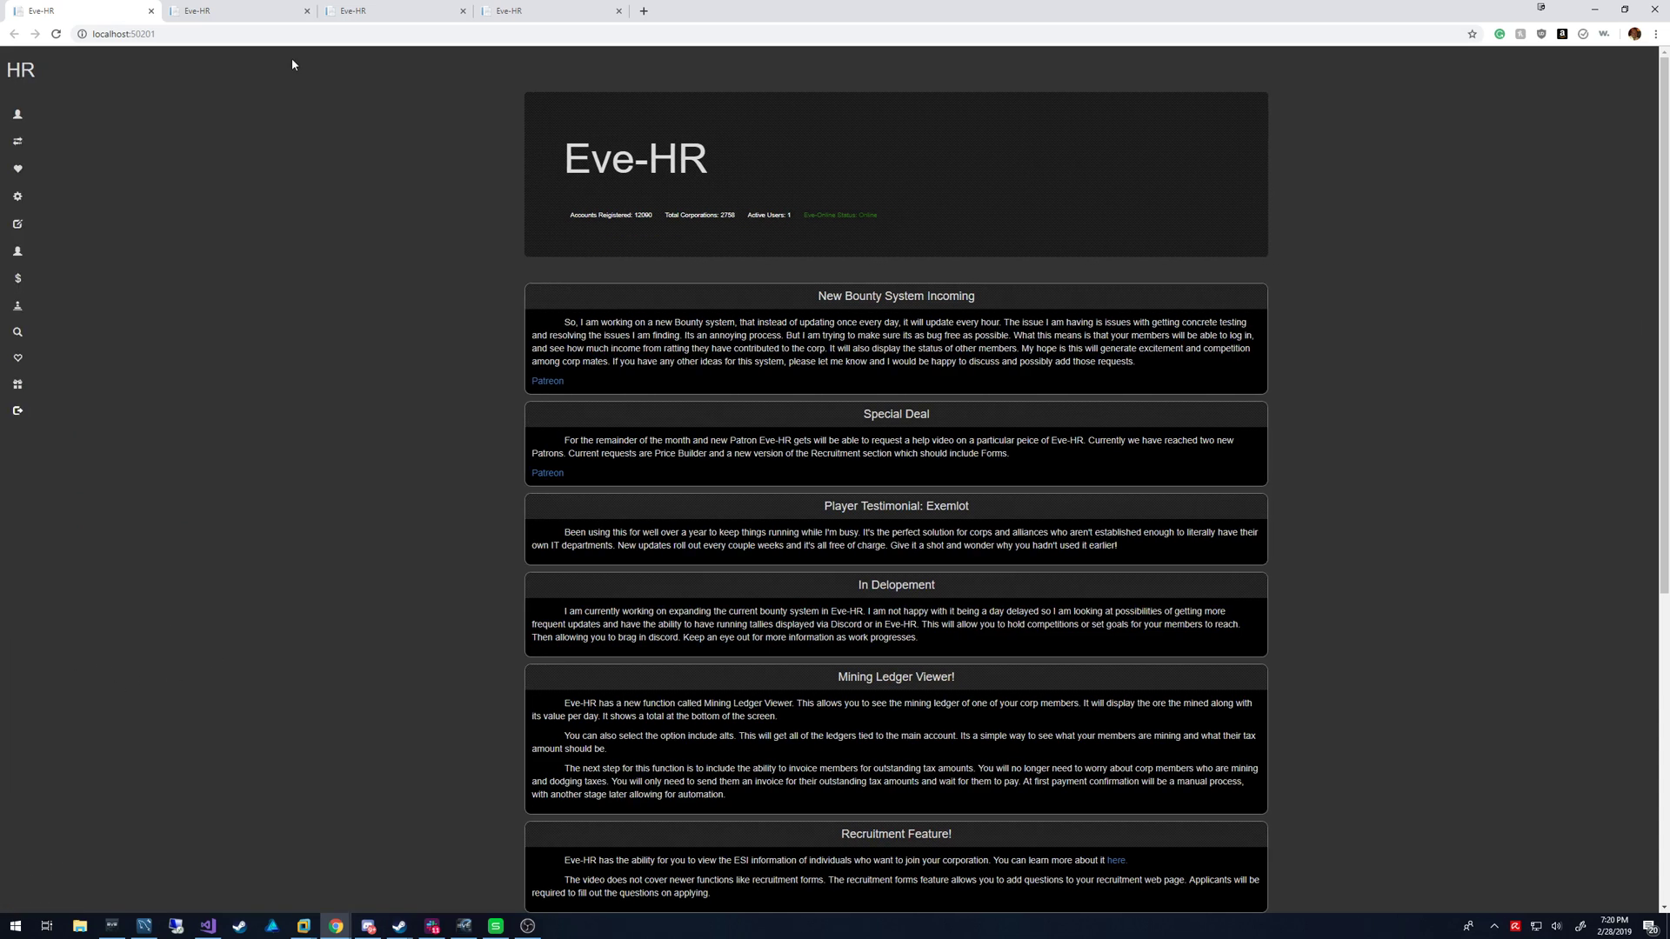
- Switch to the corp Setup page and review the tax rate of 10 and refining skill levels
left_click(252, 11)
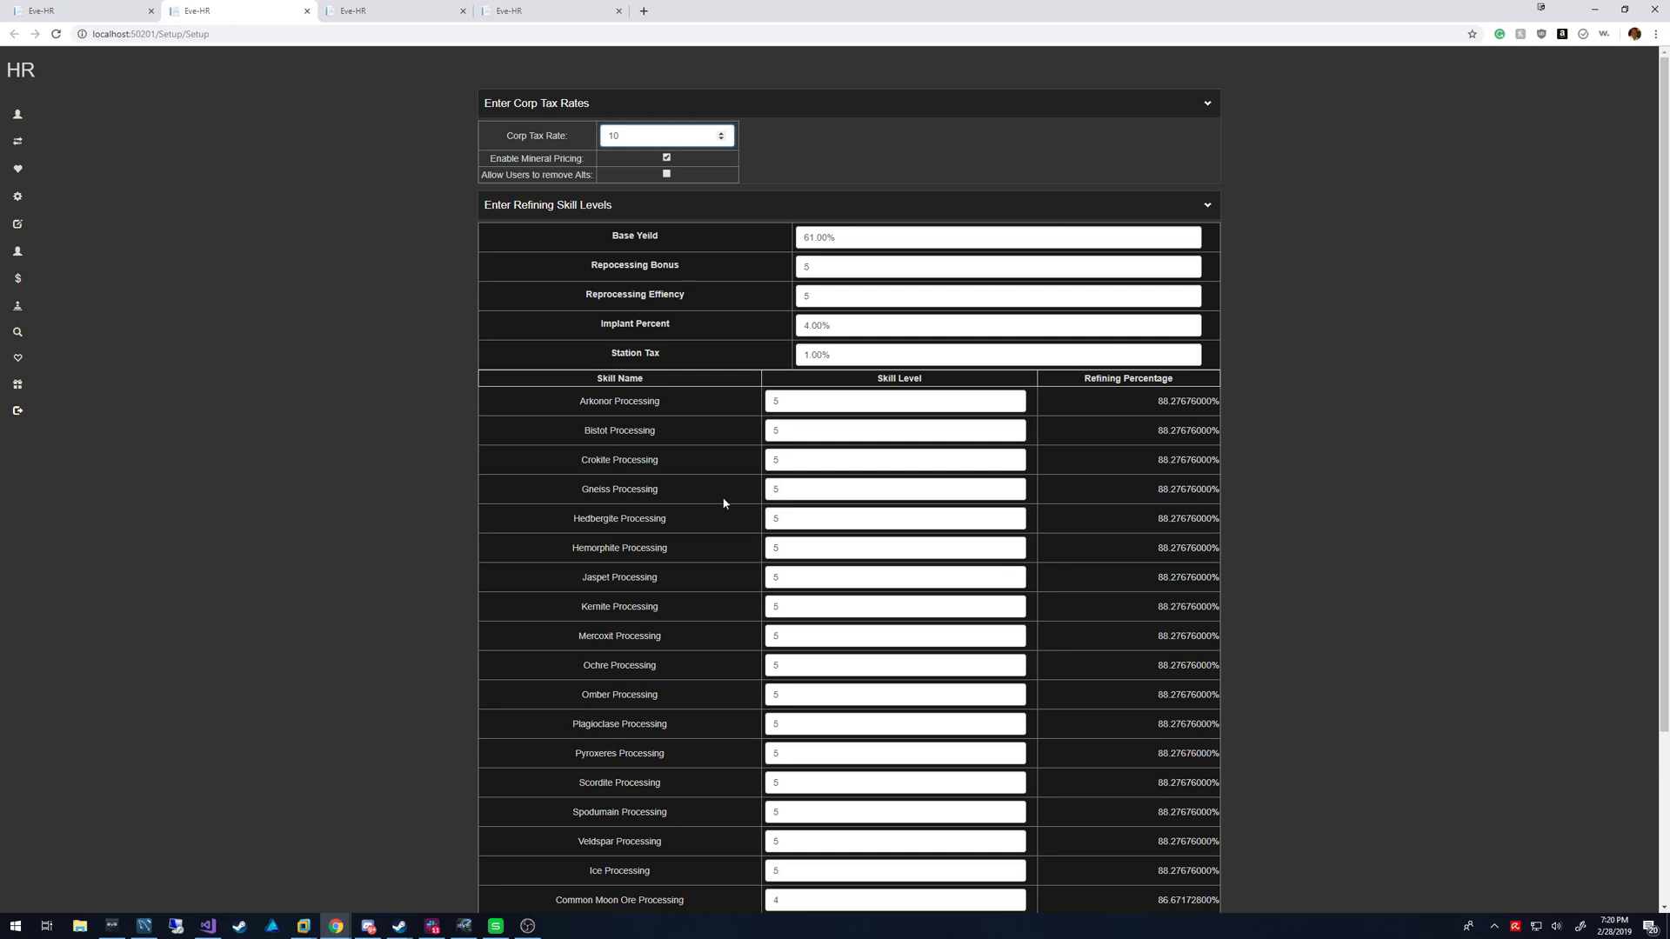
scroll(837, 238, "down", 3)
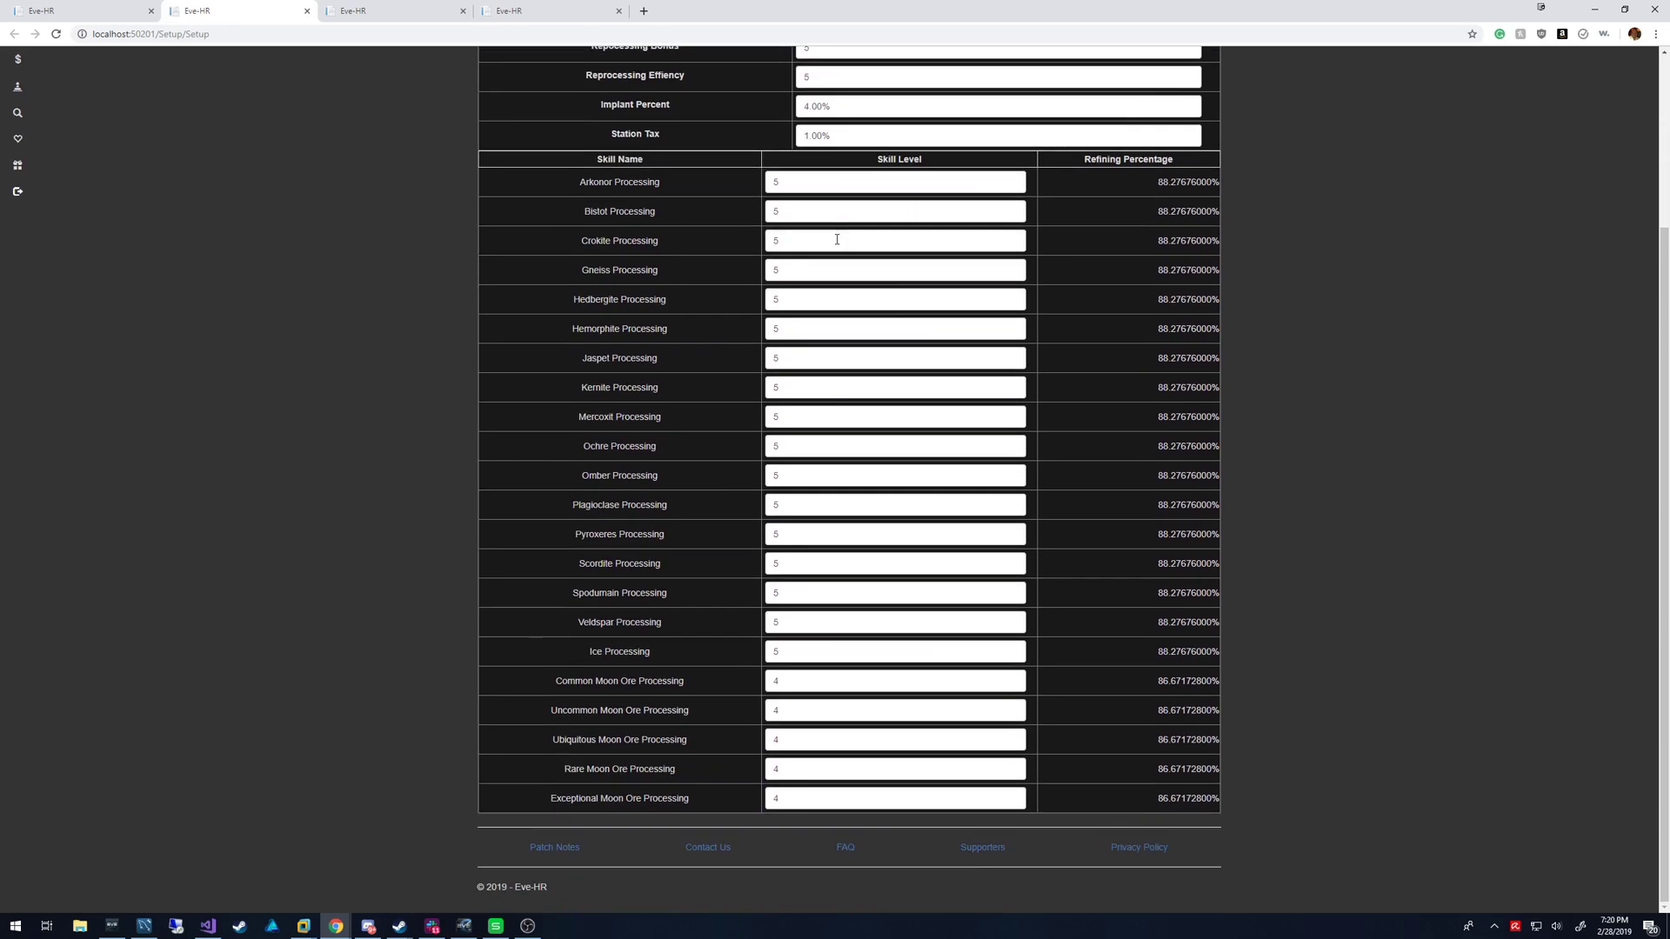
scroll(837, 238, "up", 3)
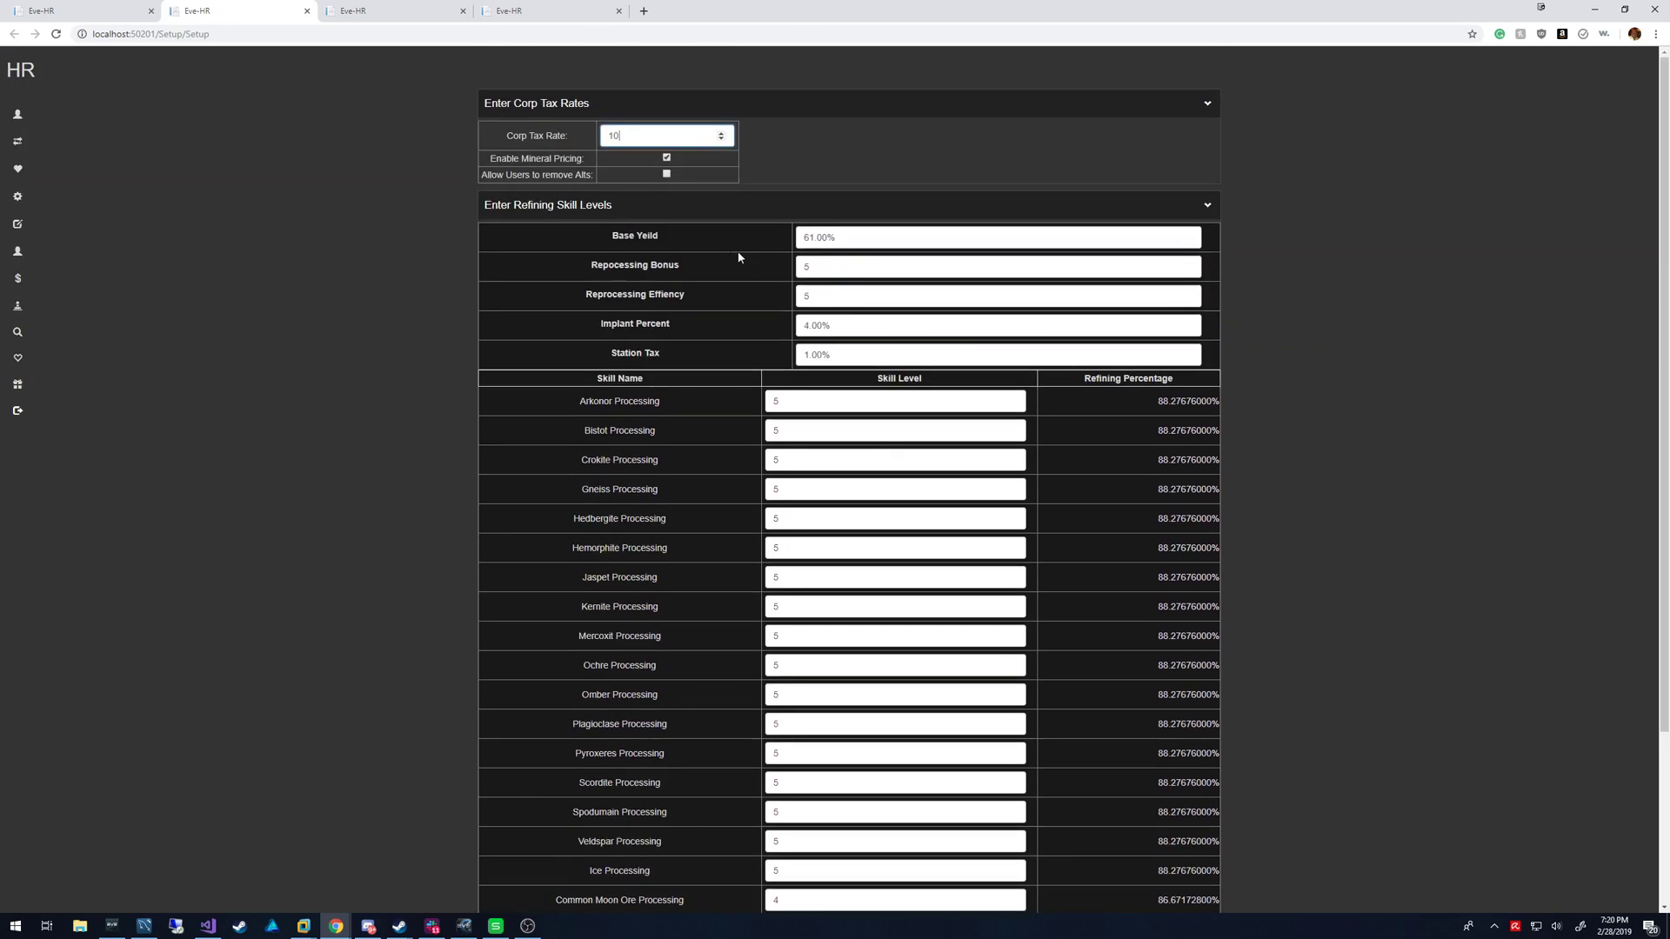
triple_click(537, 175)
- Add a price calculation named 'New Price Builder' on the Setup/Prices page
left_click(424, 23)
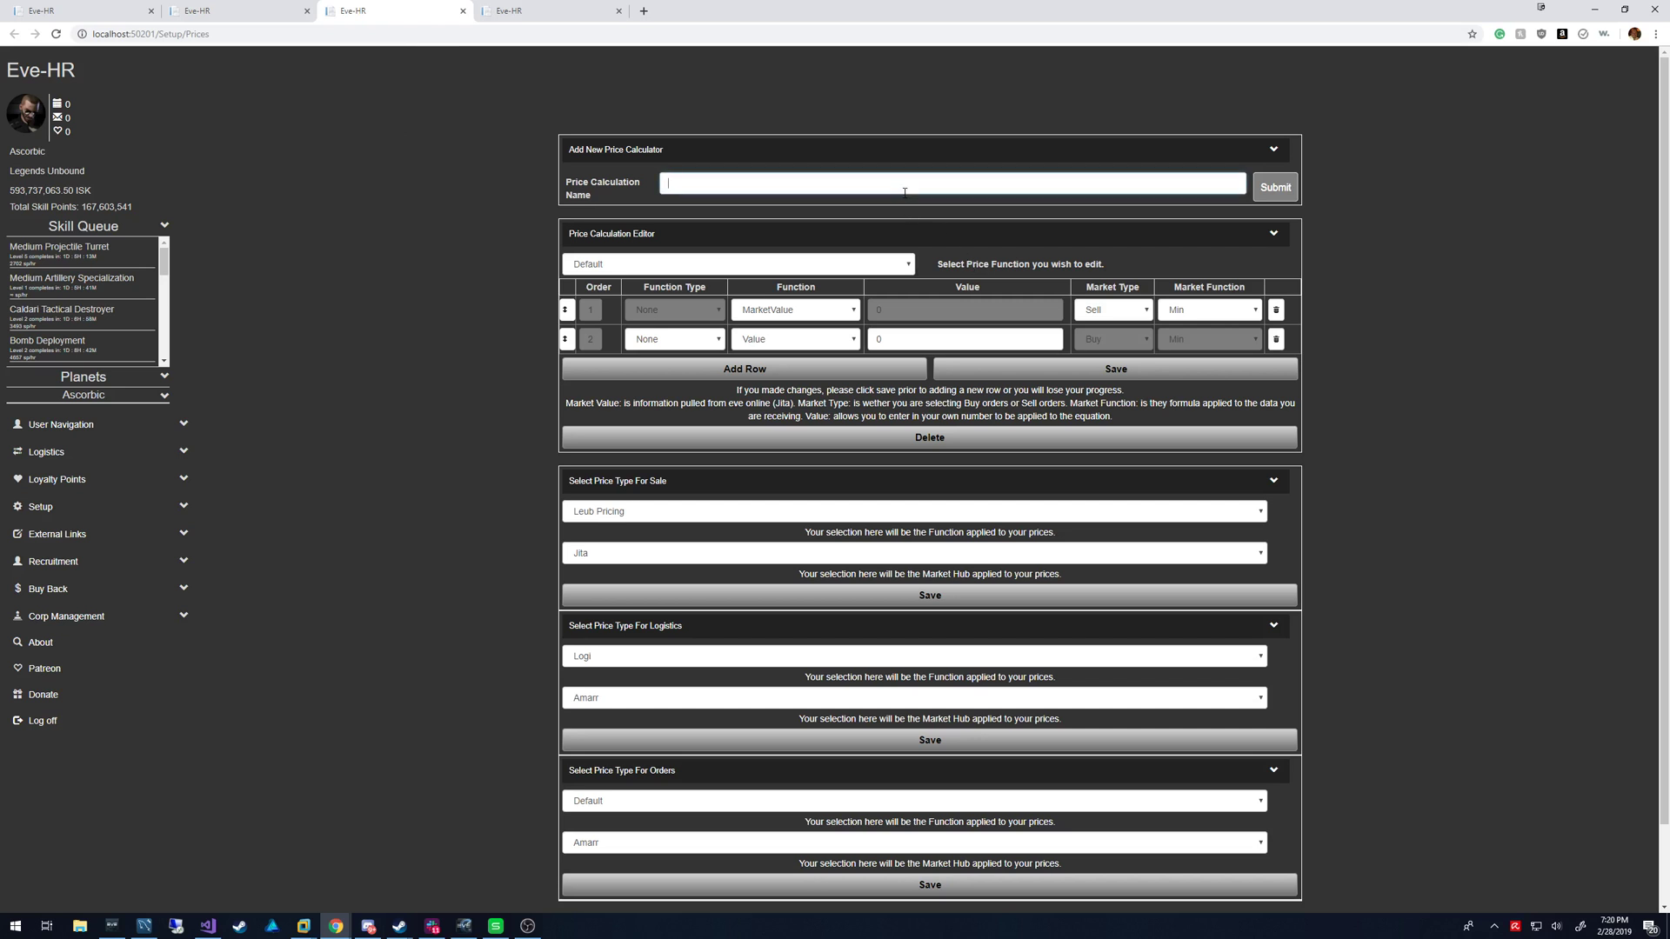
type("New Pr")
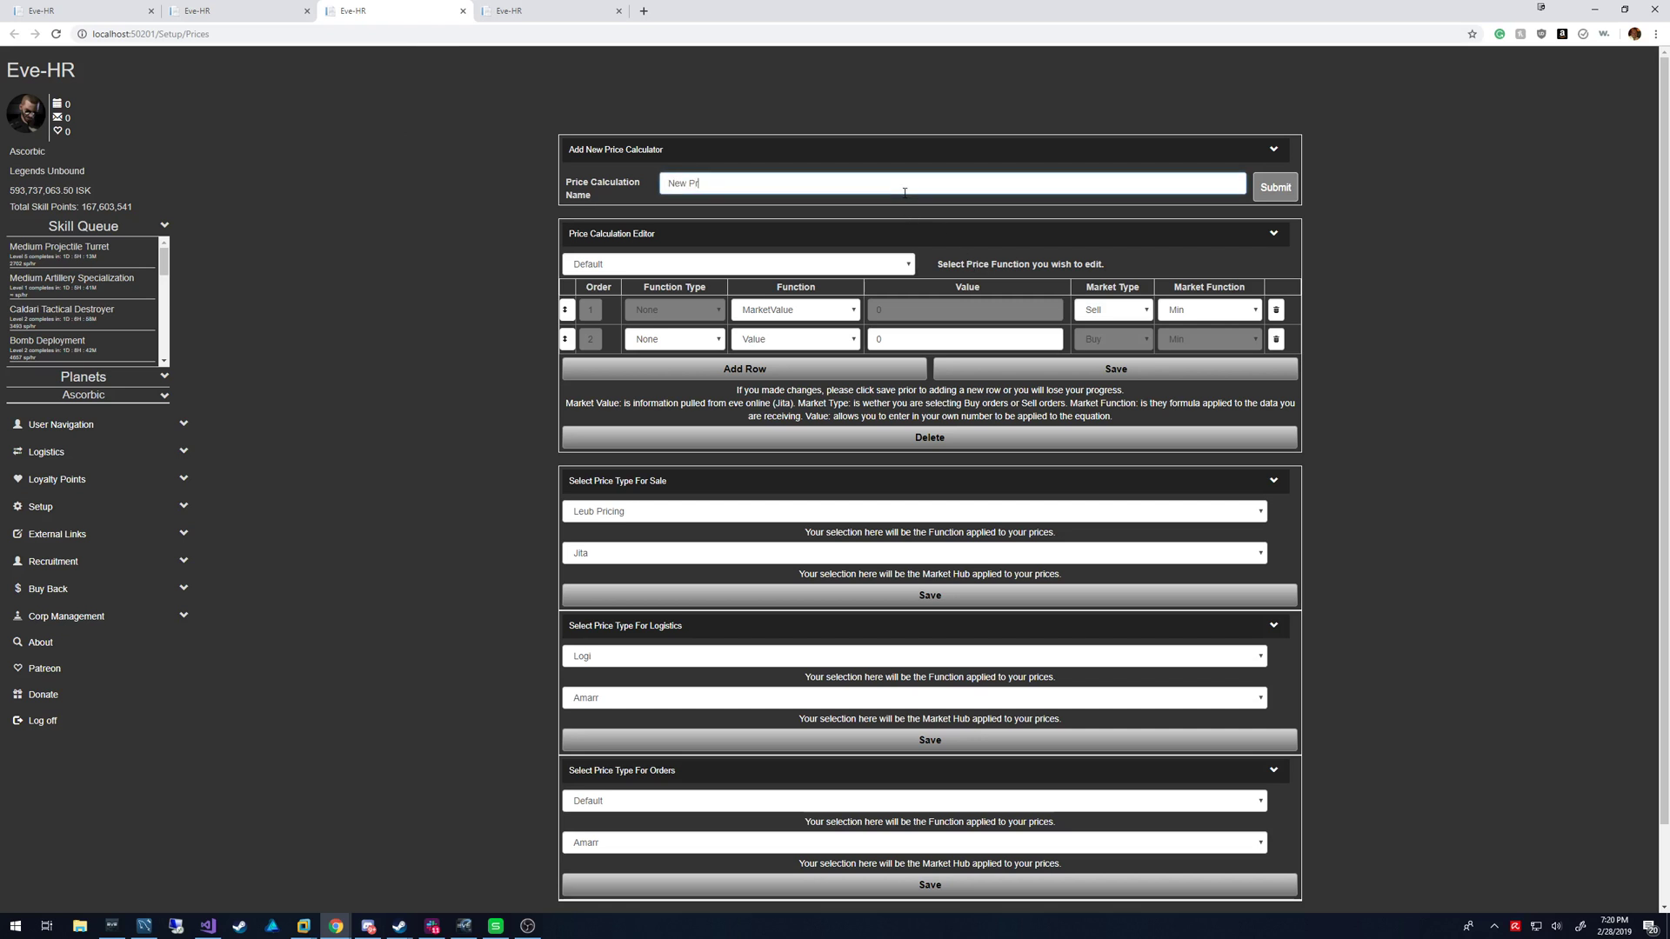
type("ice BUild")
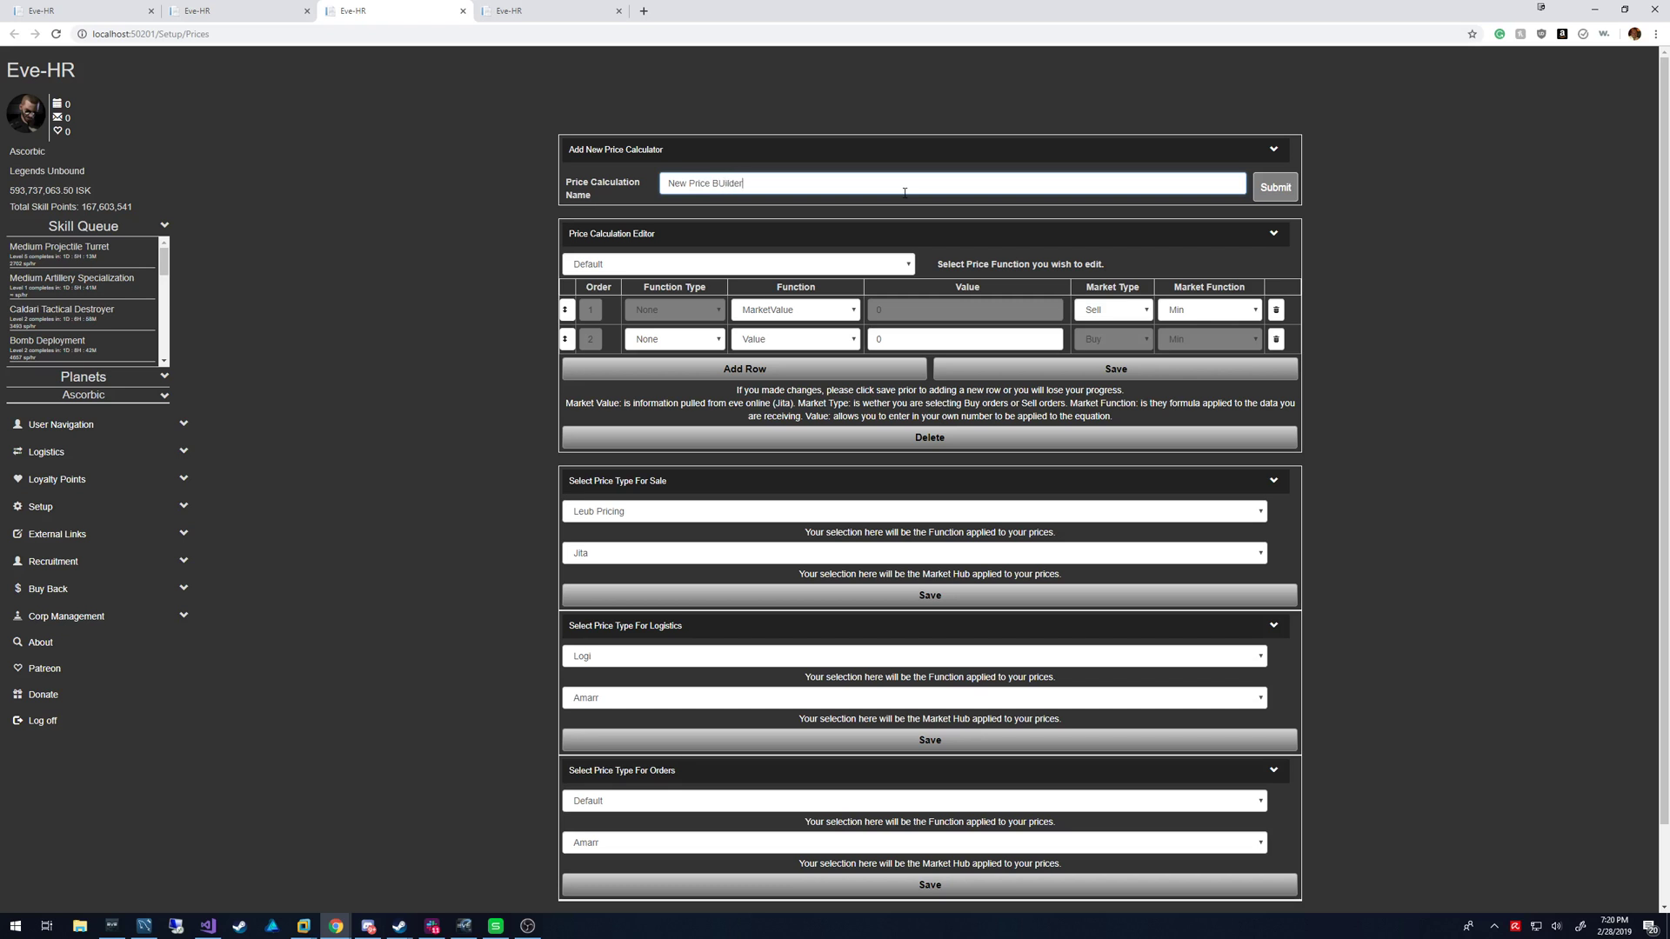
type("er")
key("BackSpace")
key("BackSpace")
key("BackSpace")
type("uilder")
key("Return")
left_click(909, 264)
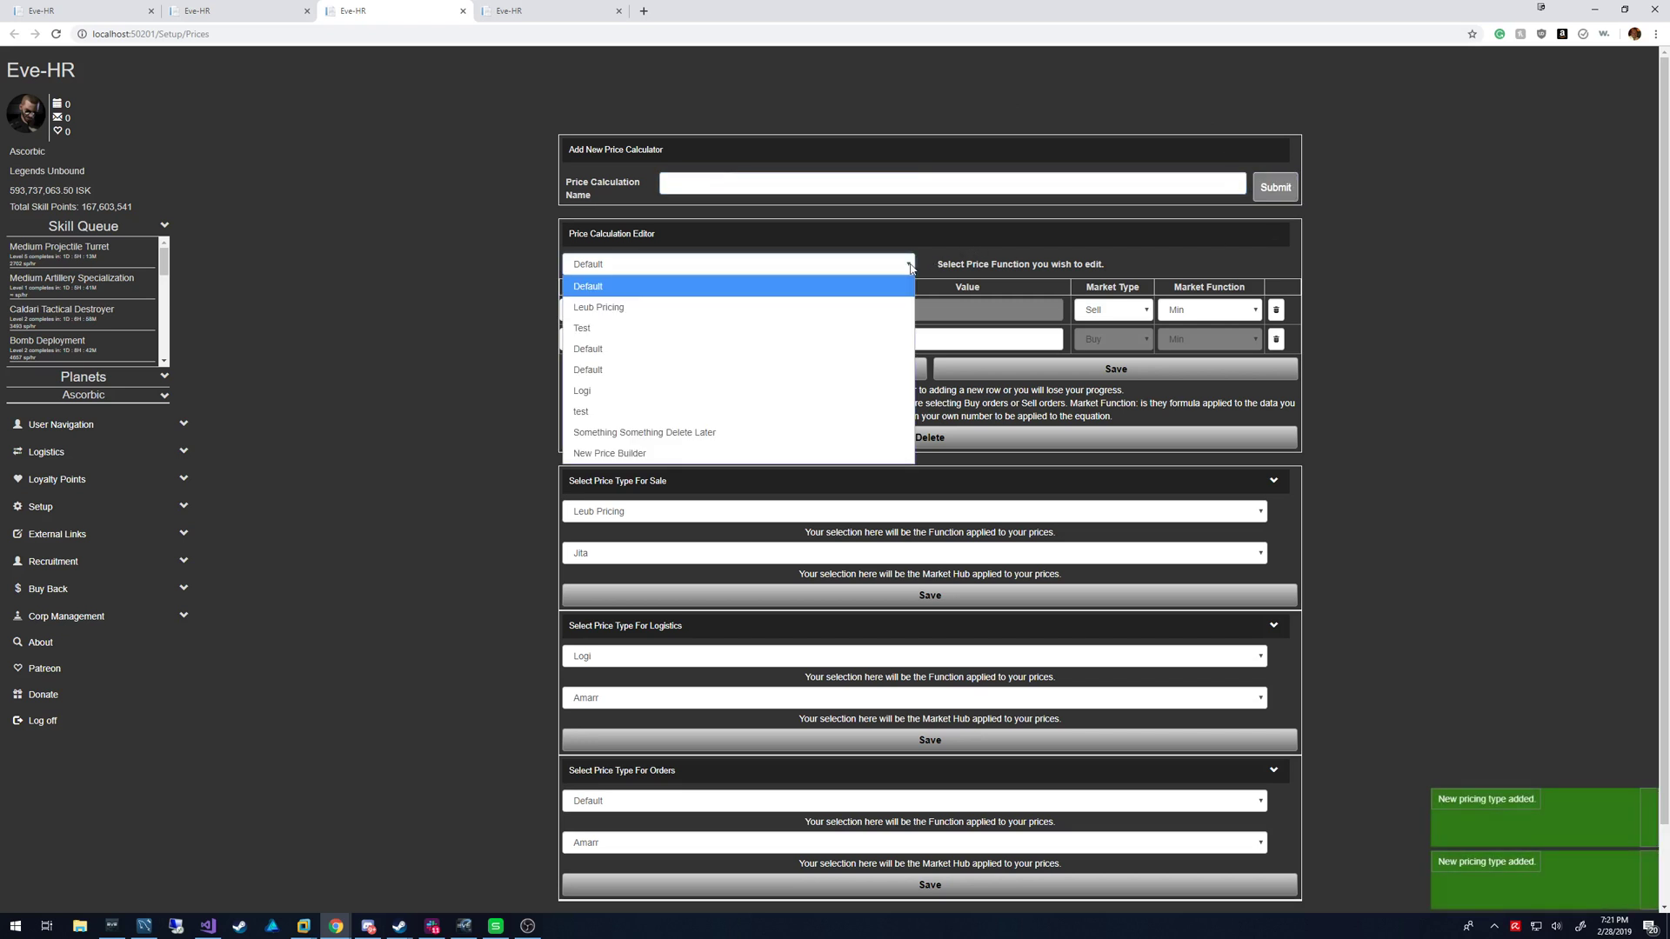
- Load New Price Builder, add a second row, and set both rows' function to MarketValue
left_click(769, 453)
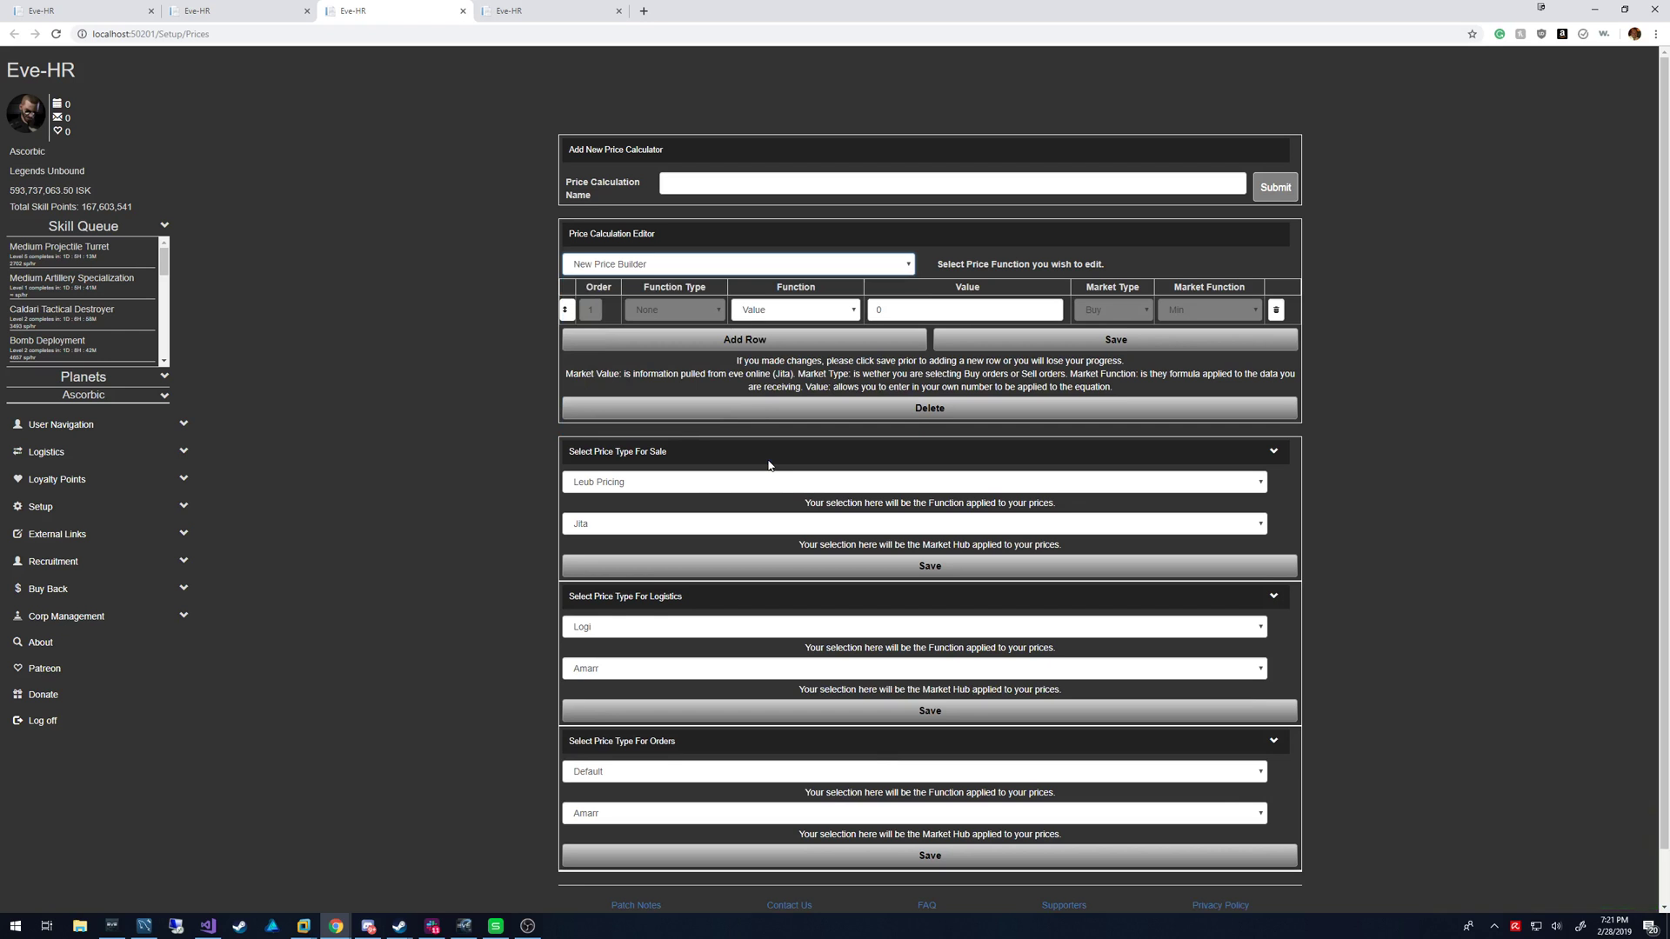
left_click(771, 343)
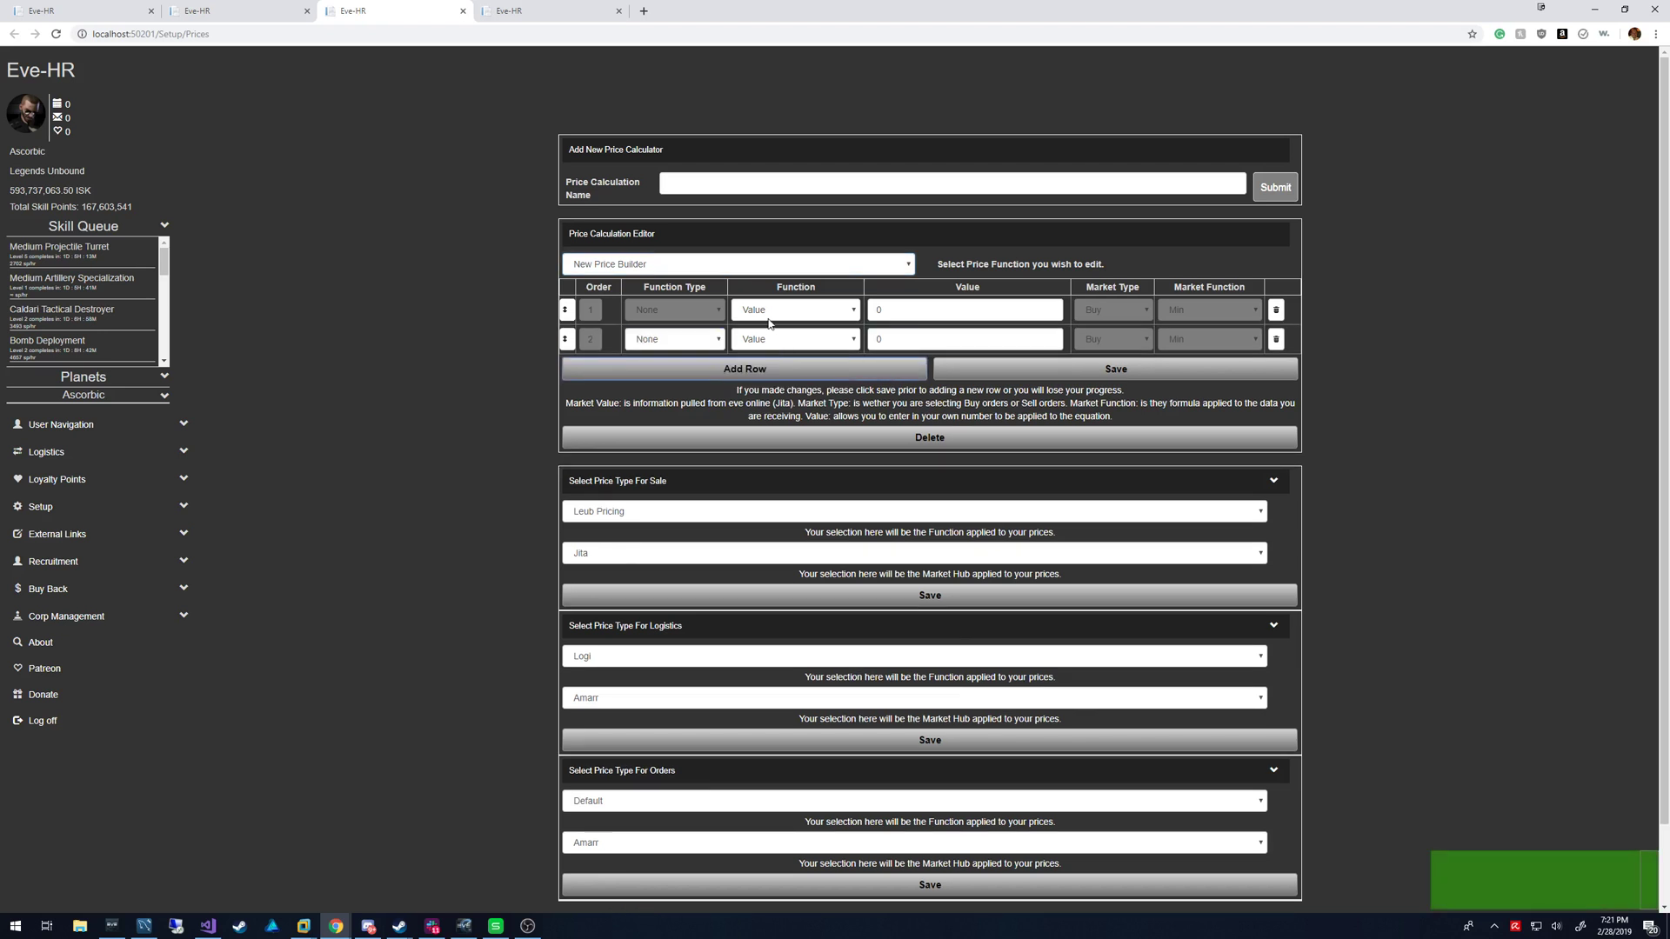
left_click(770, 319)
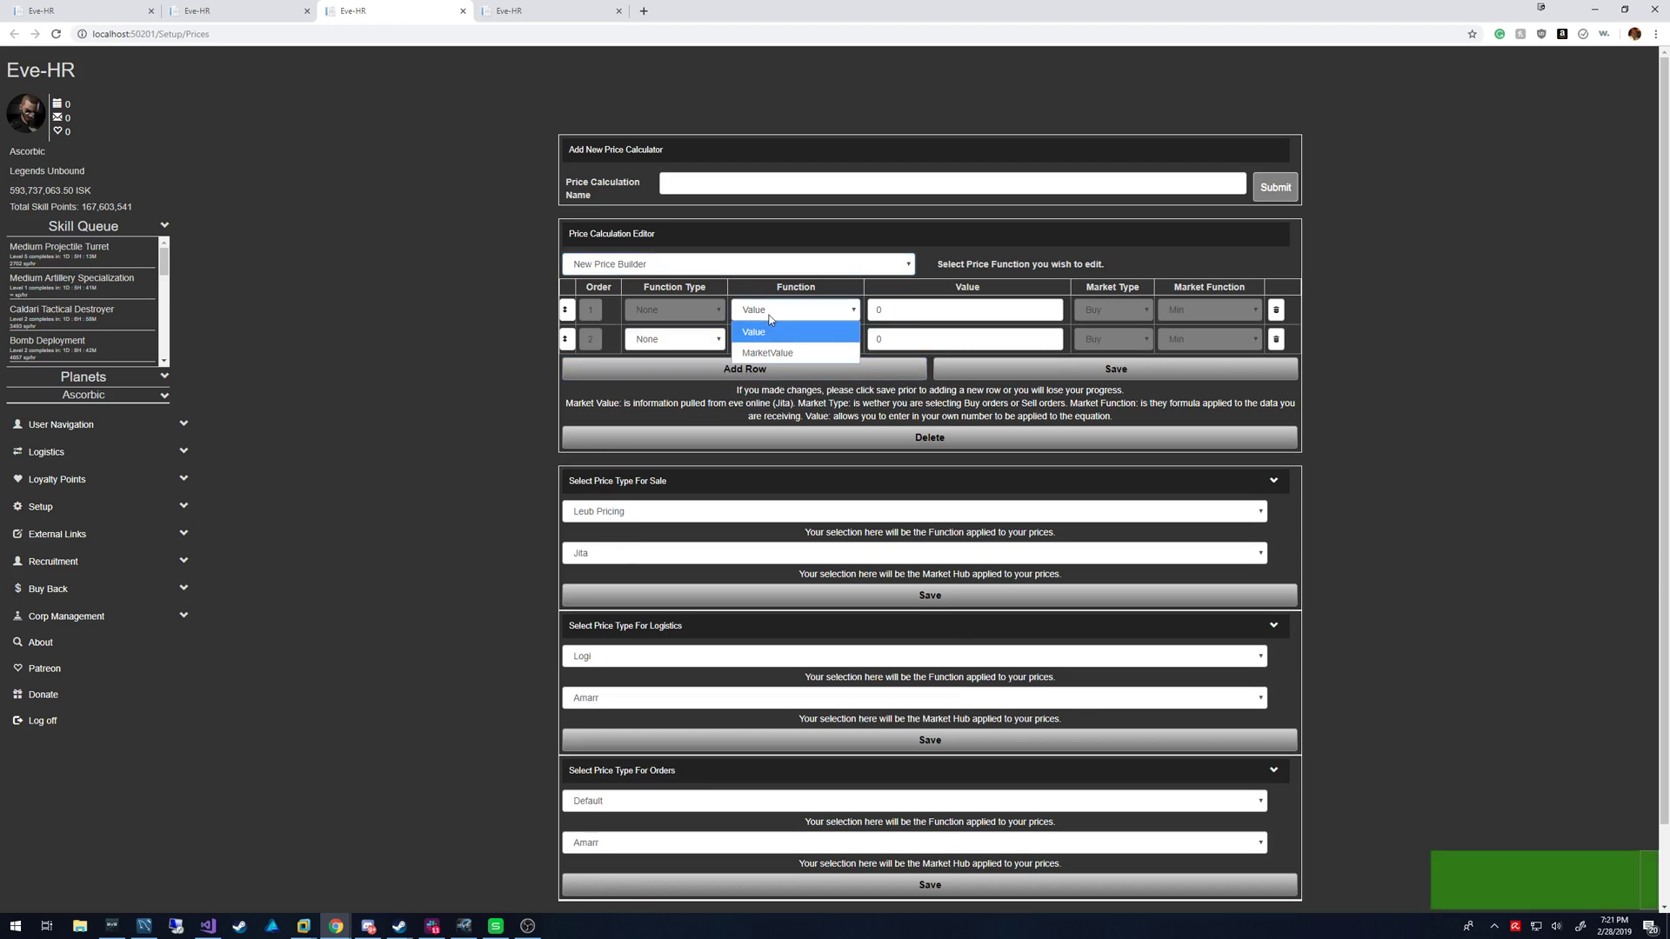
left_click(774, 353)
left_click(786, 340)
left_click(809, 380)
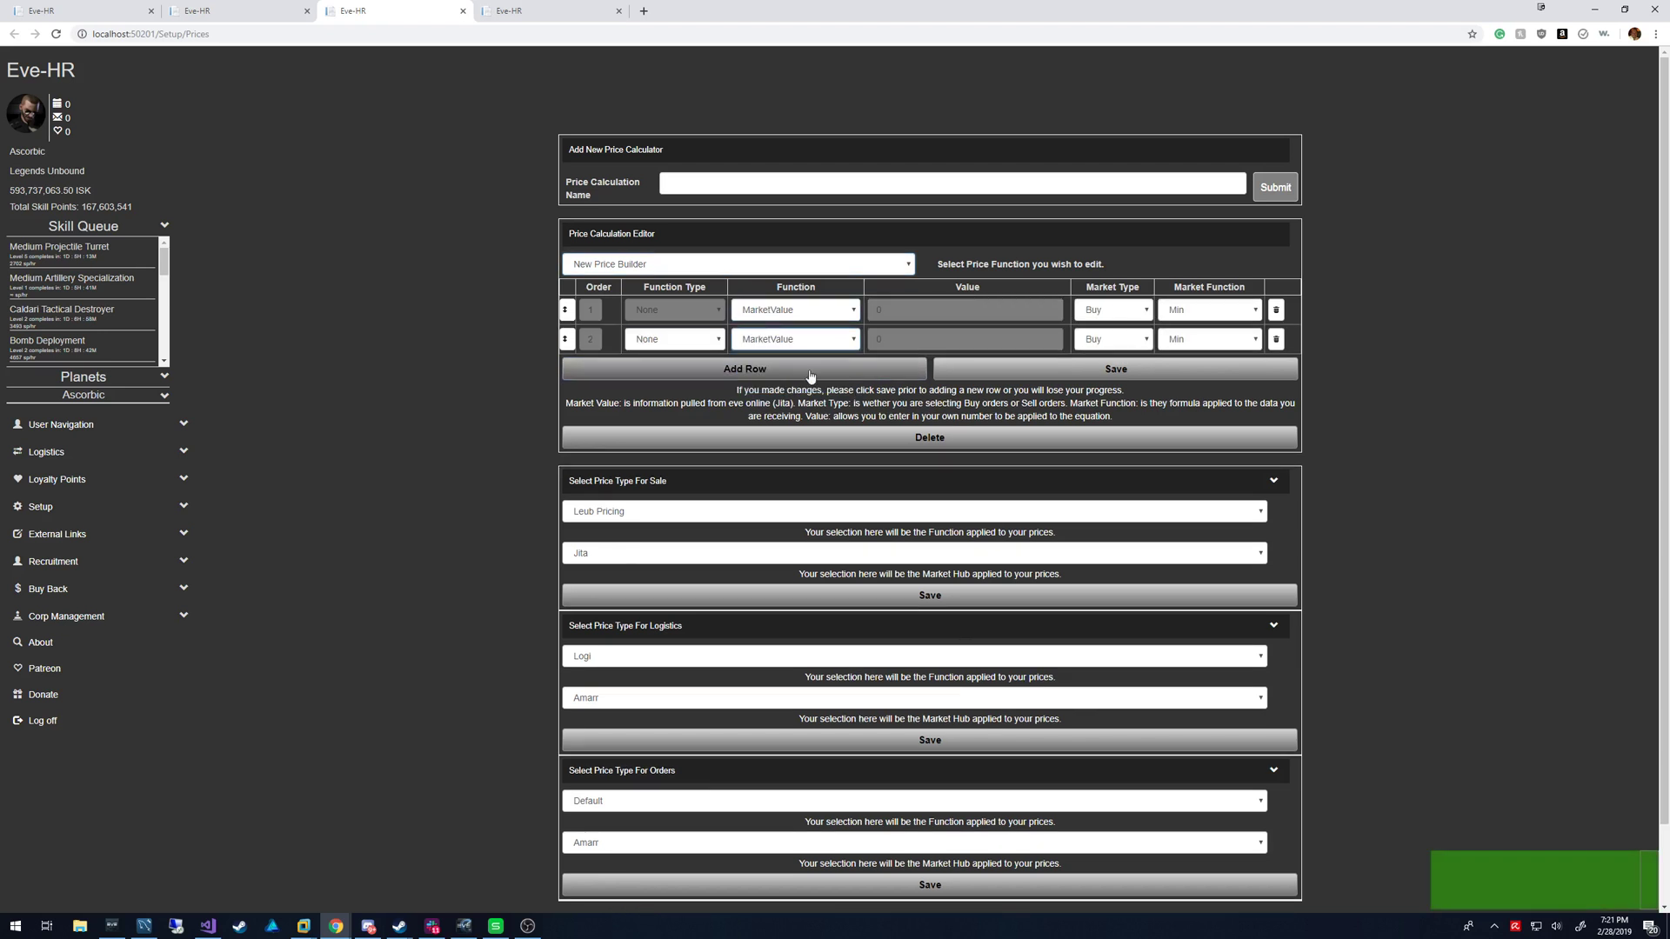
- Make row 1 Sell Min and row 2 Minus Buy Max, then save the formula
left_click(1112, 311)
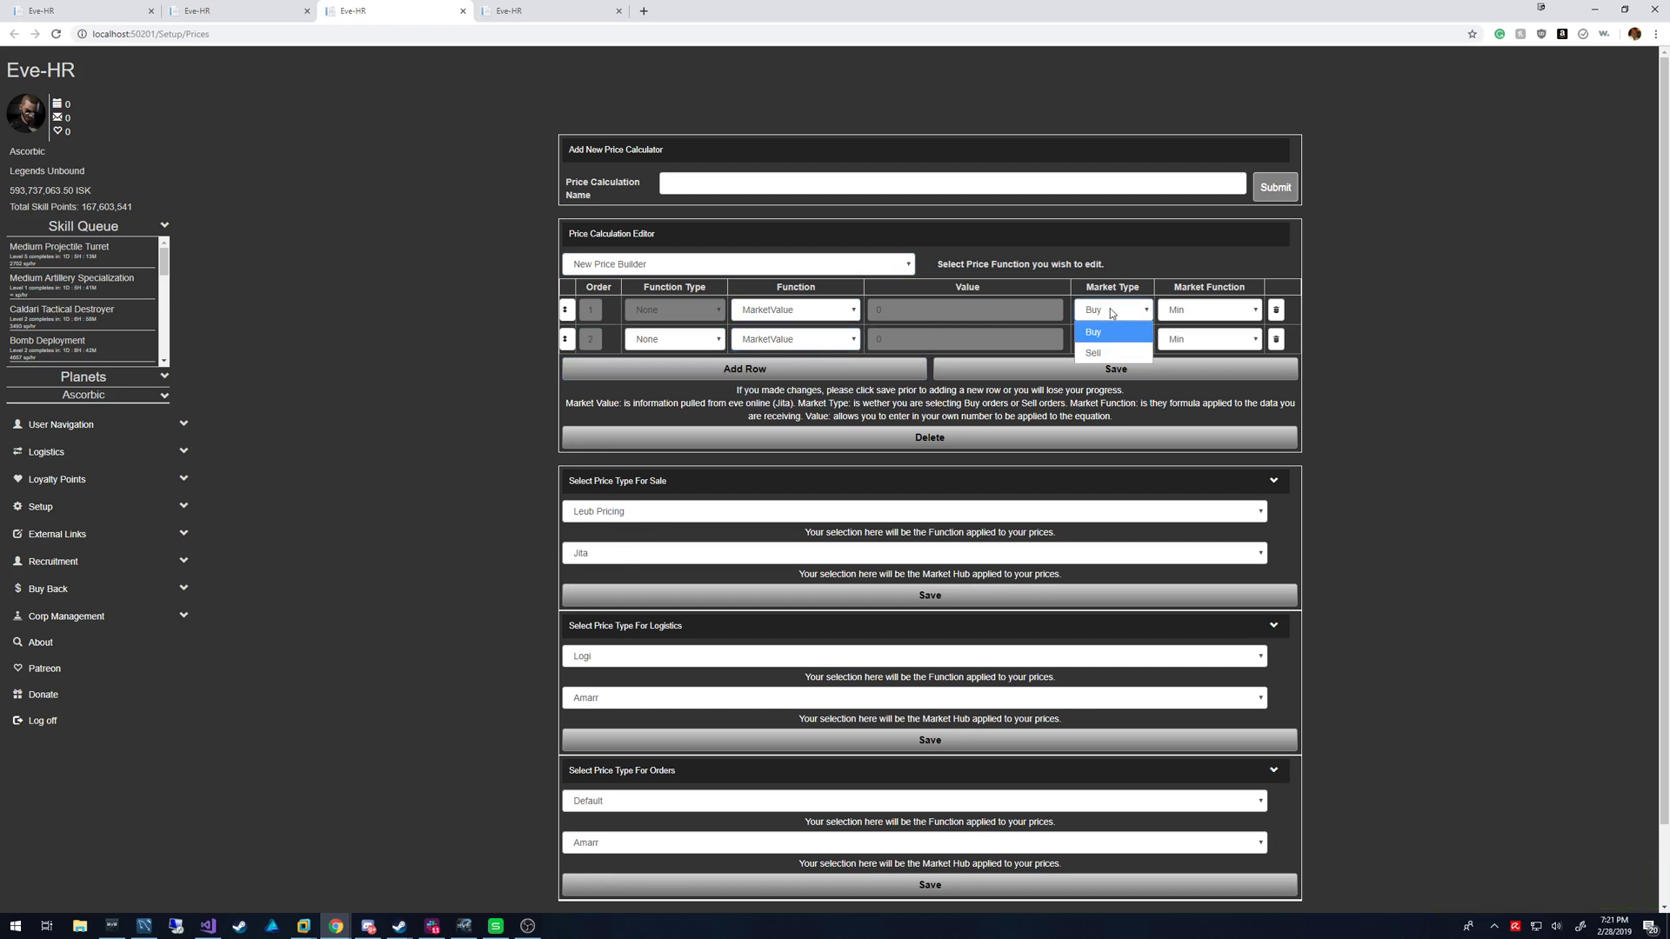
left_click(1096, 354)
left_click(1204, 313)
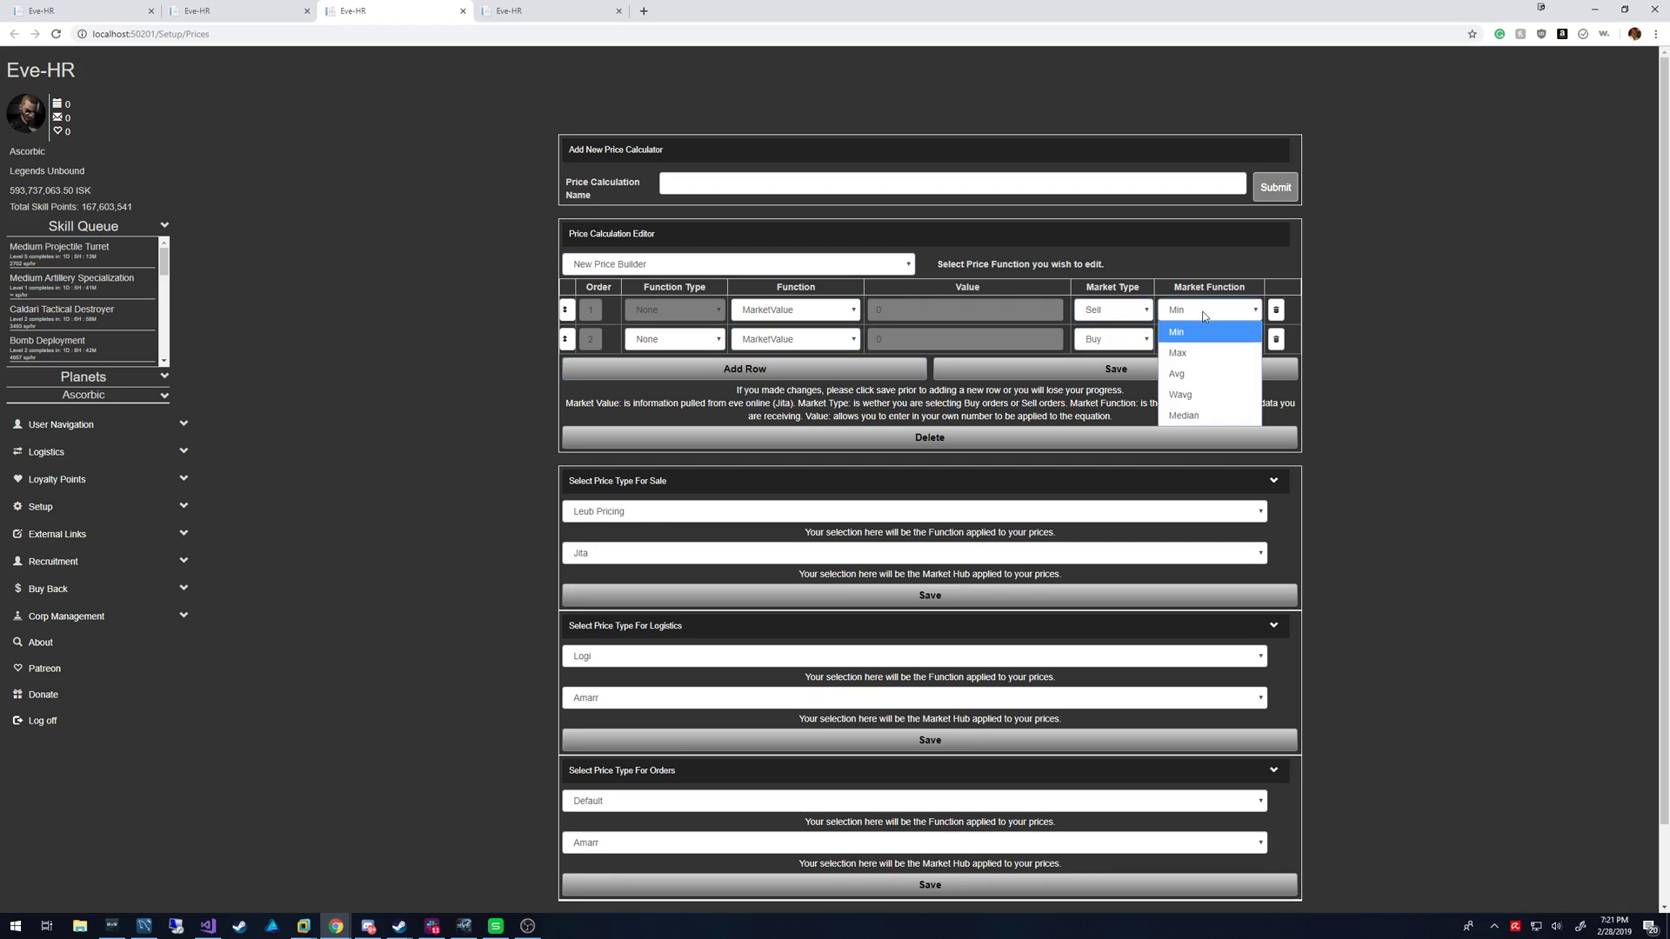
left_click(1182, 332)
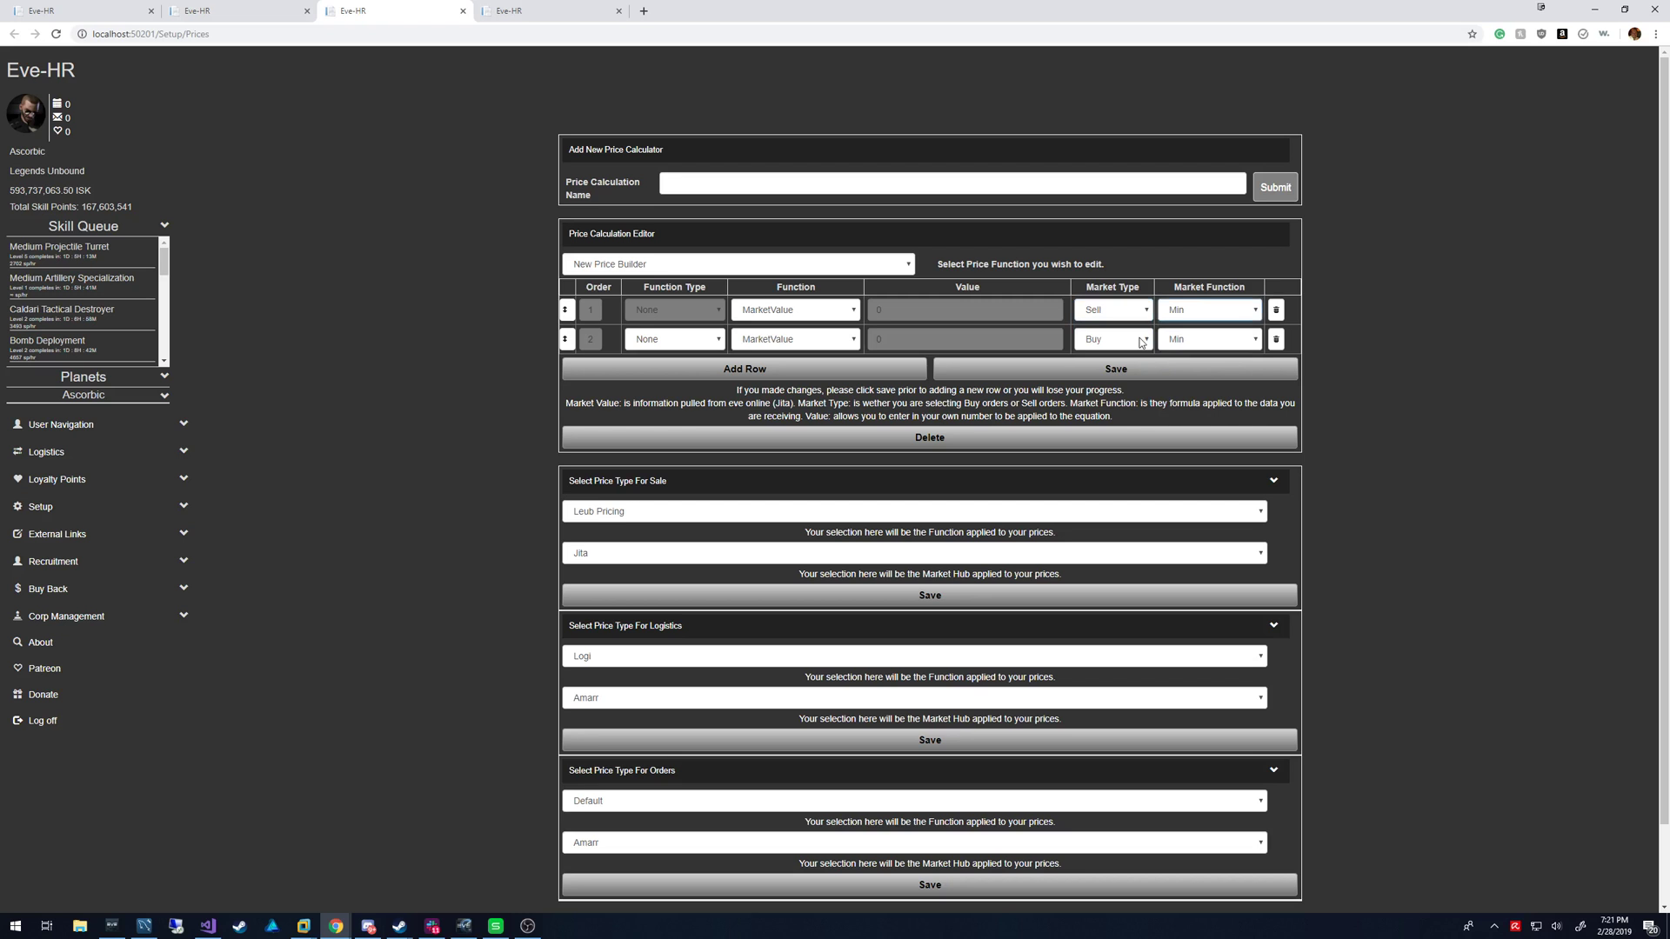
left_click(656, 341)
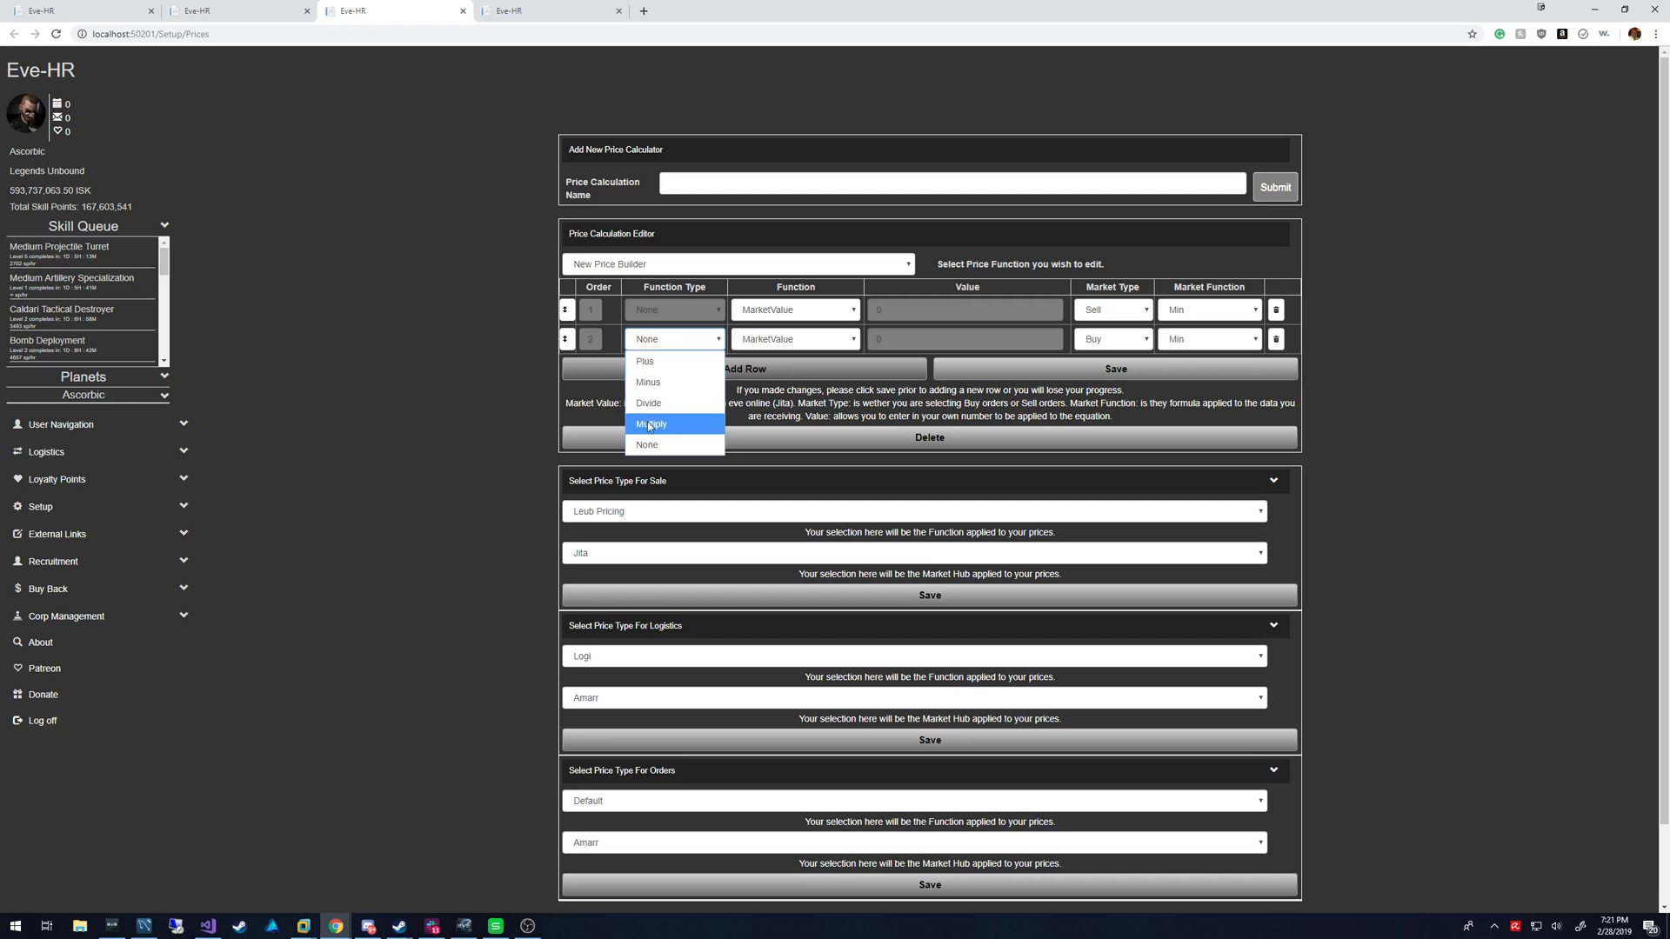
left_click(652, 382)
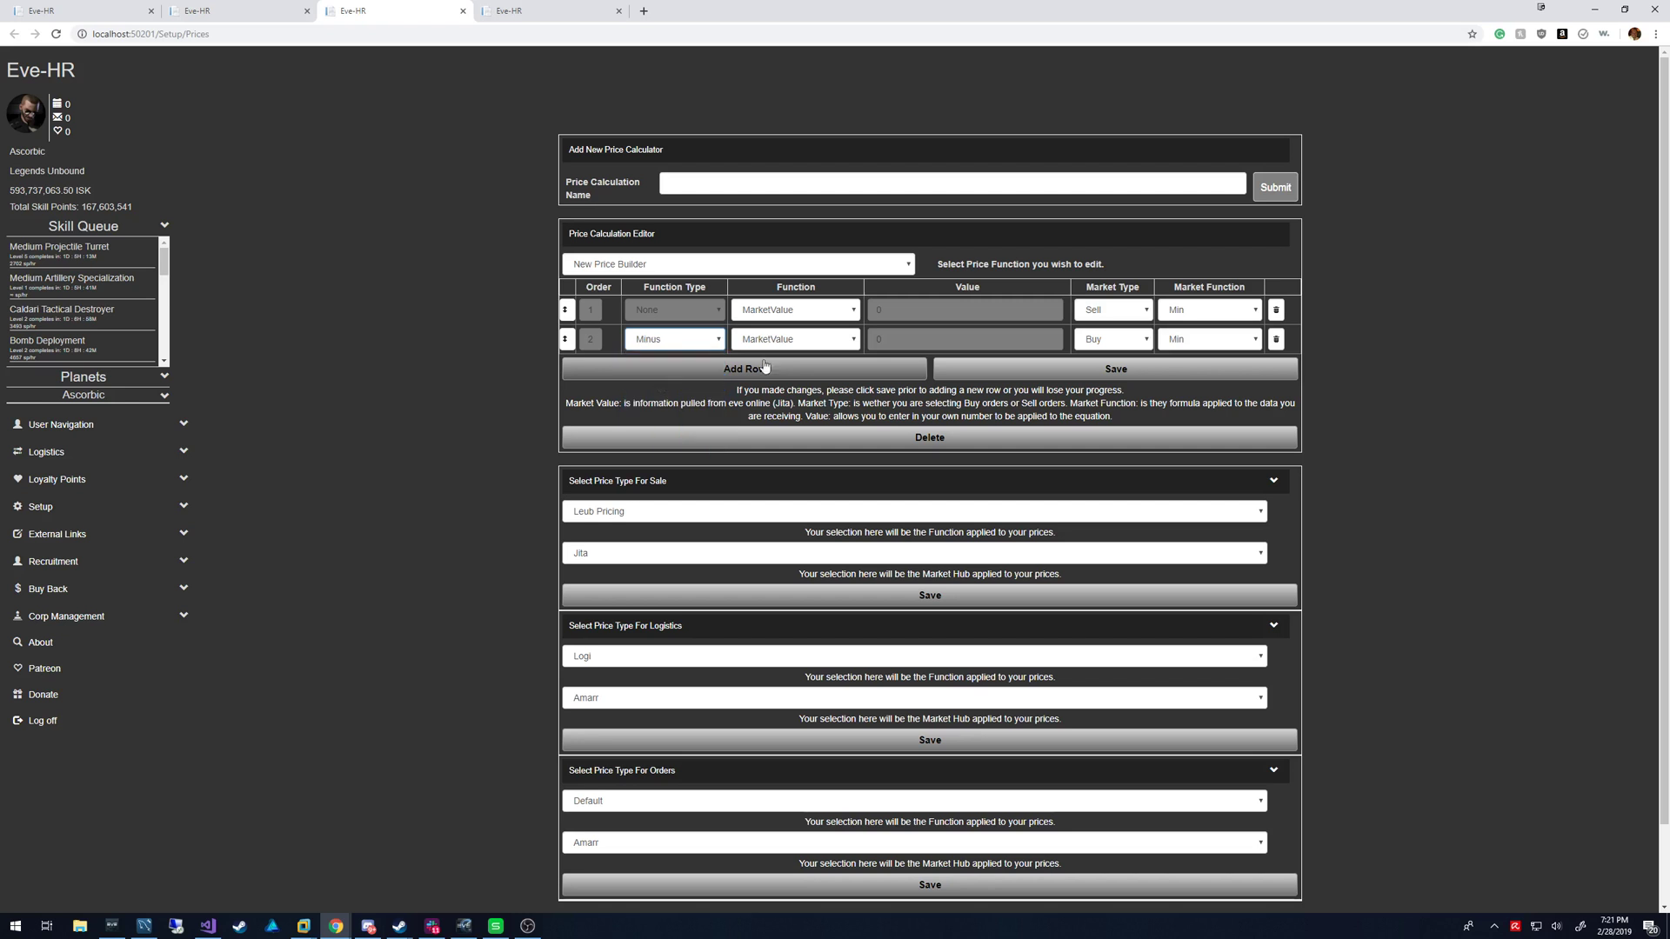
left_click(1188, 339)
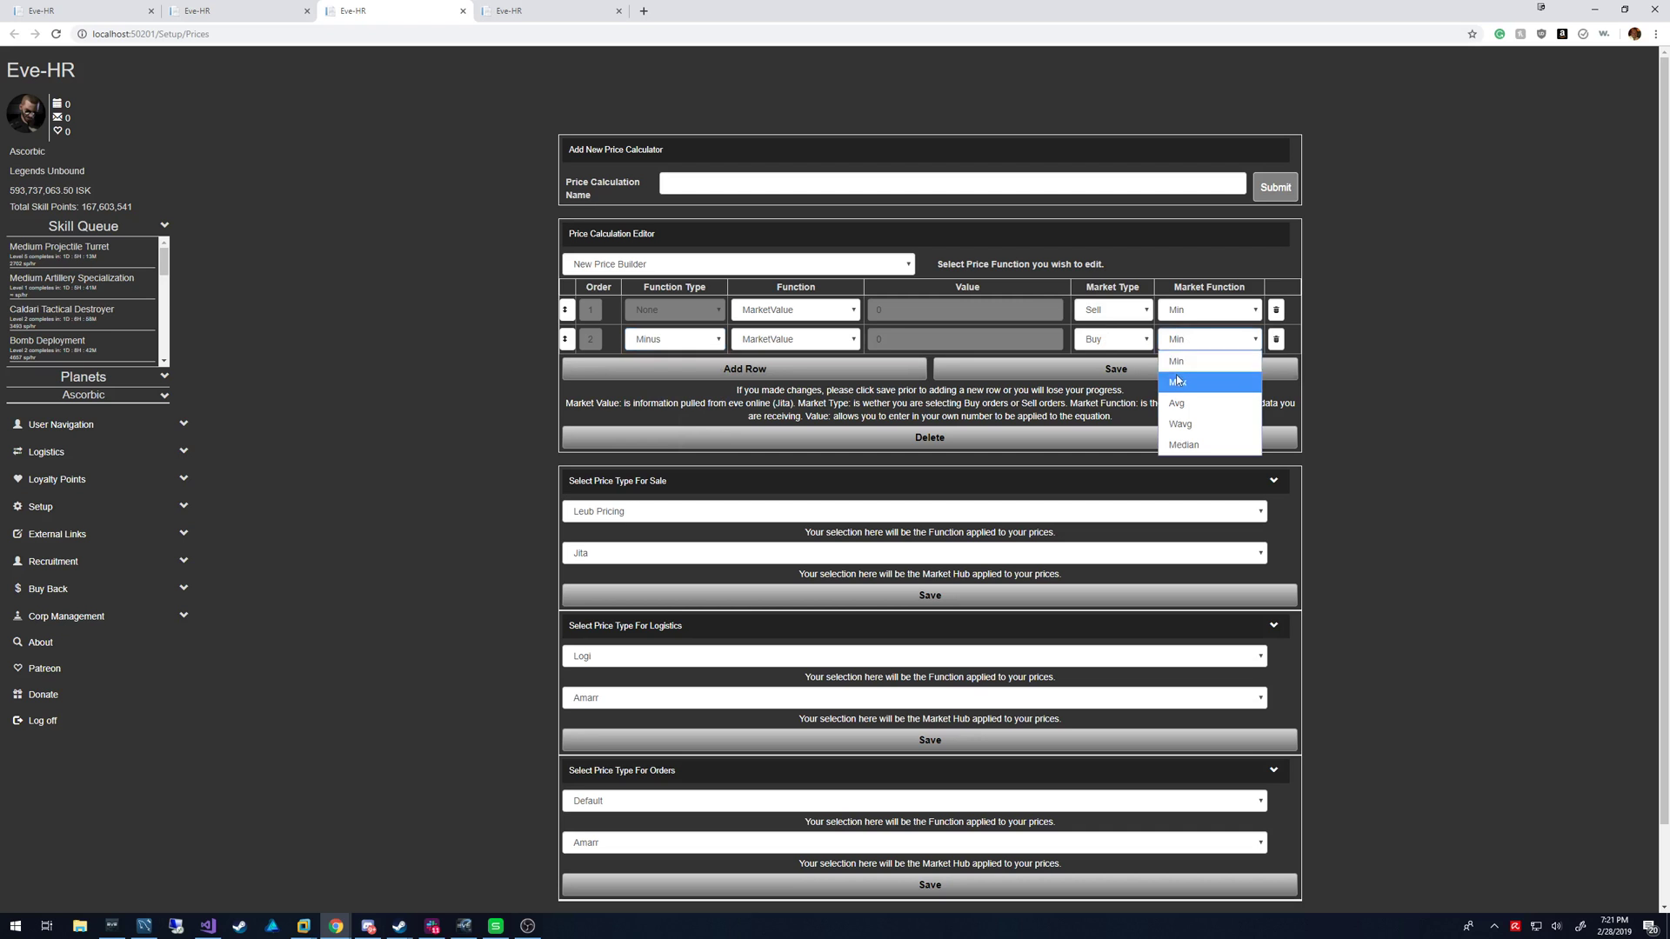
left_click(1183, 374)
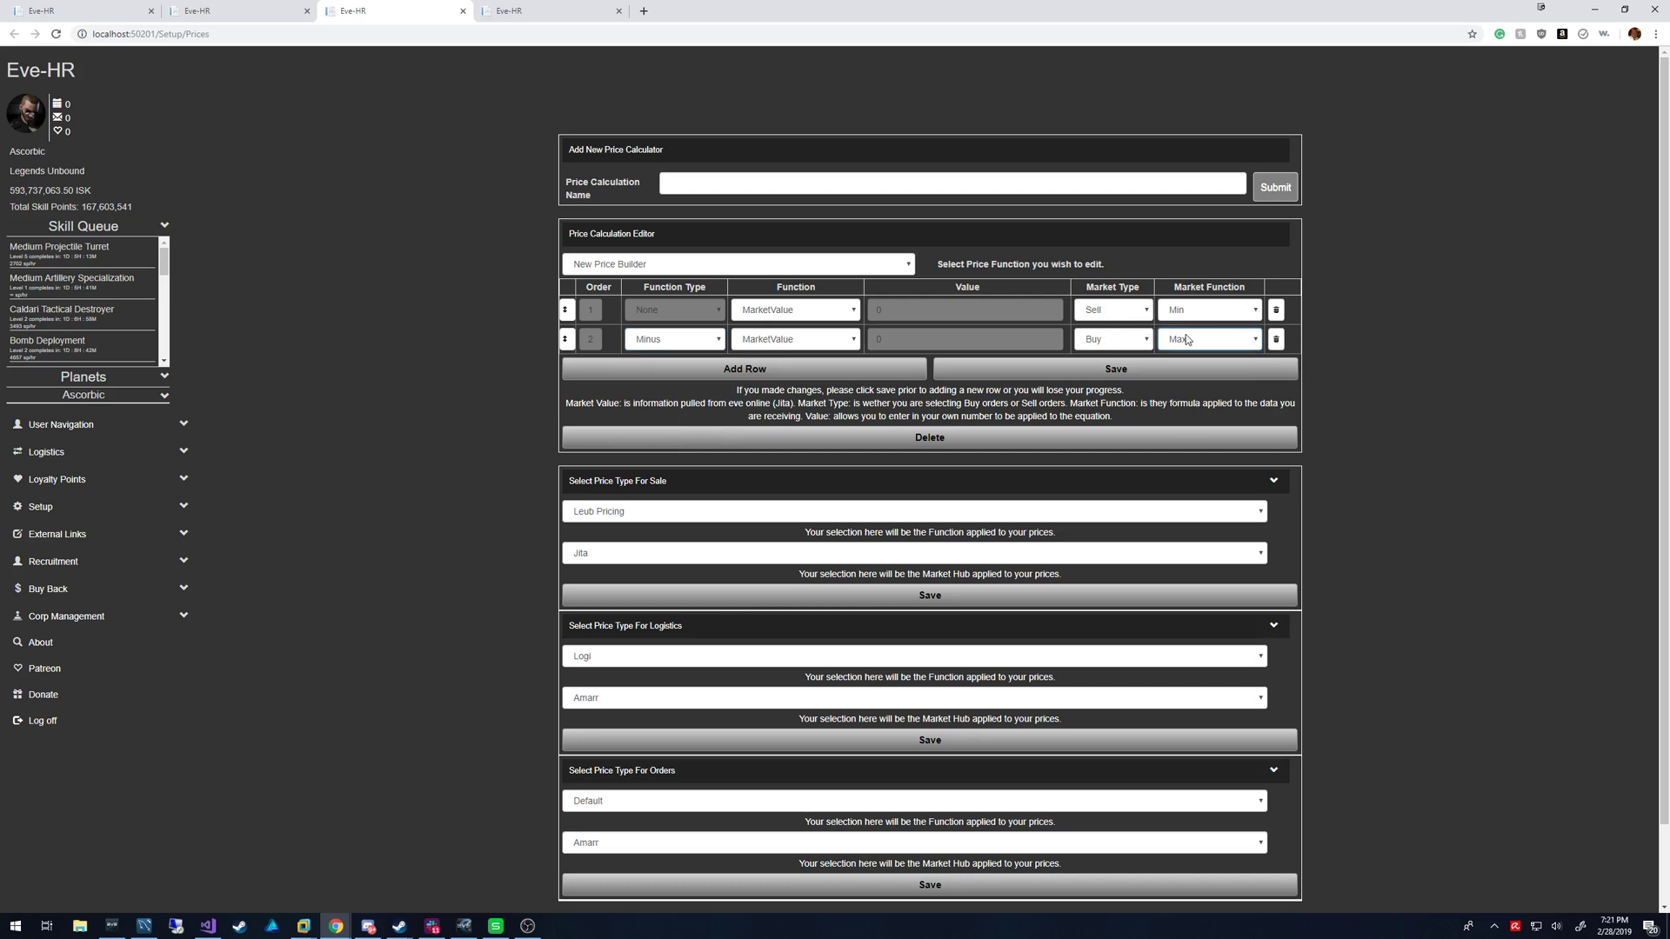
left_click(1152, 374)
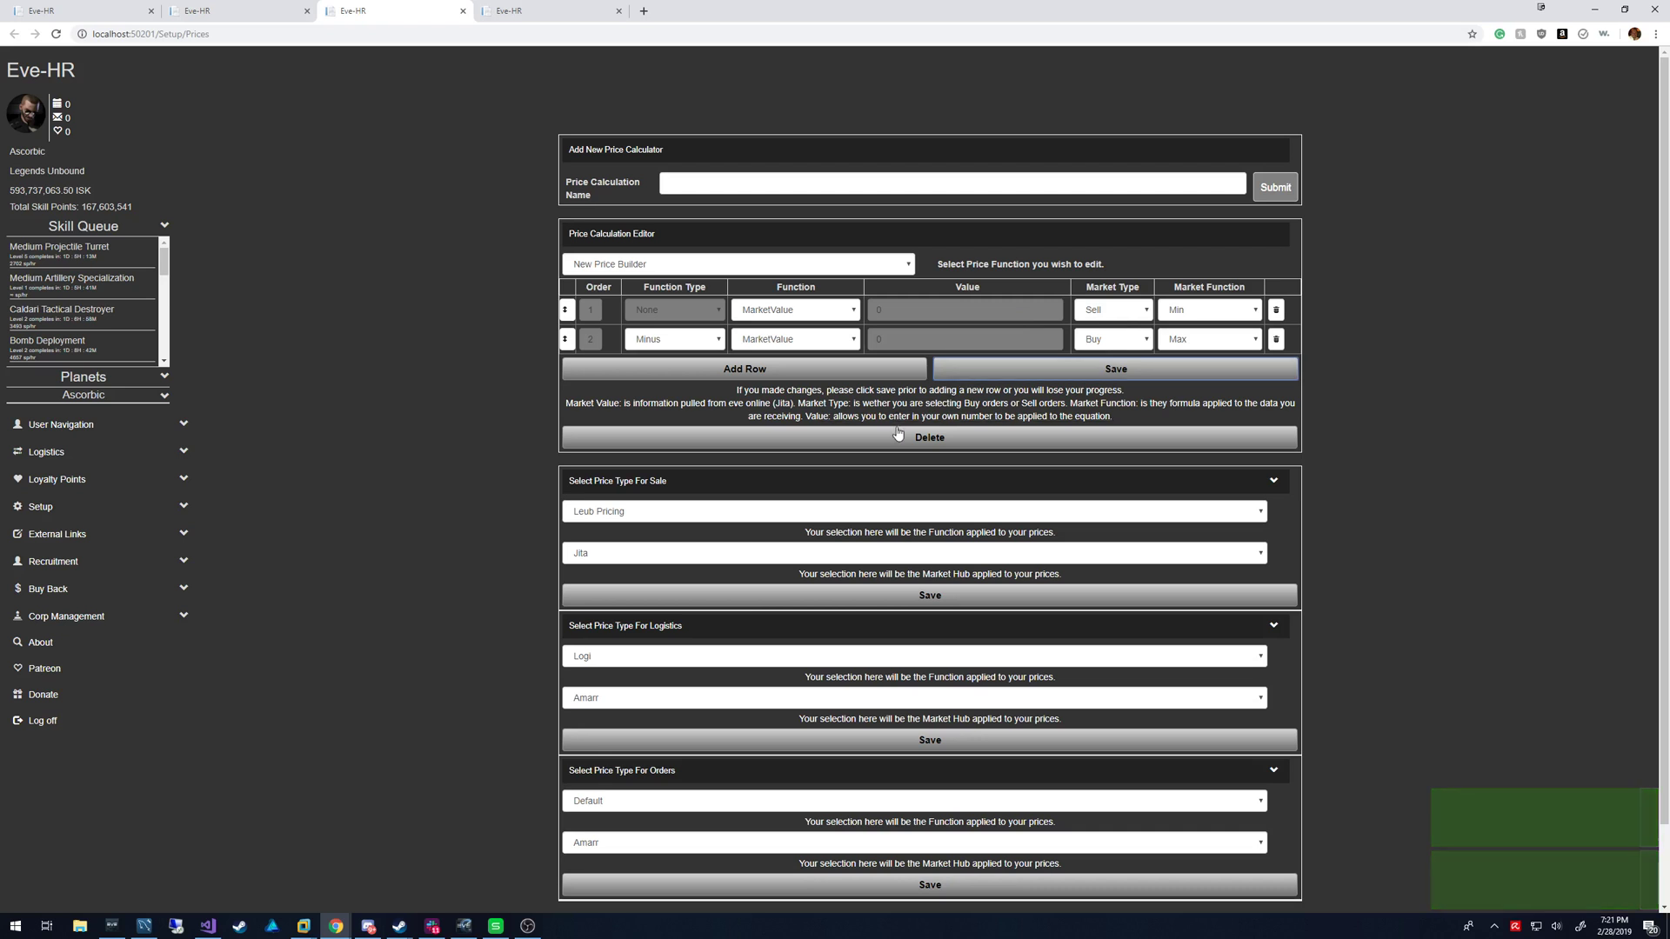
- Add formula rows 3–5 and set row 3 to Multiply by .9
left_click(744, 369)
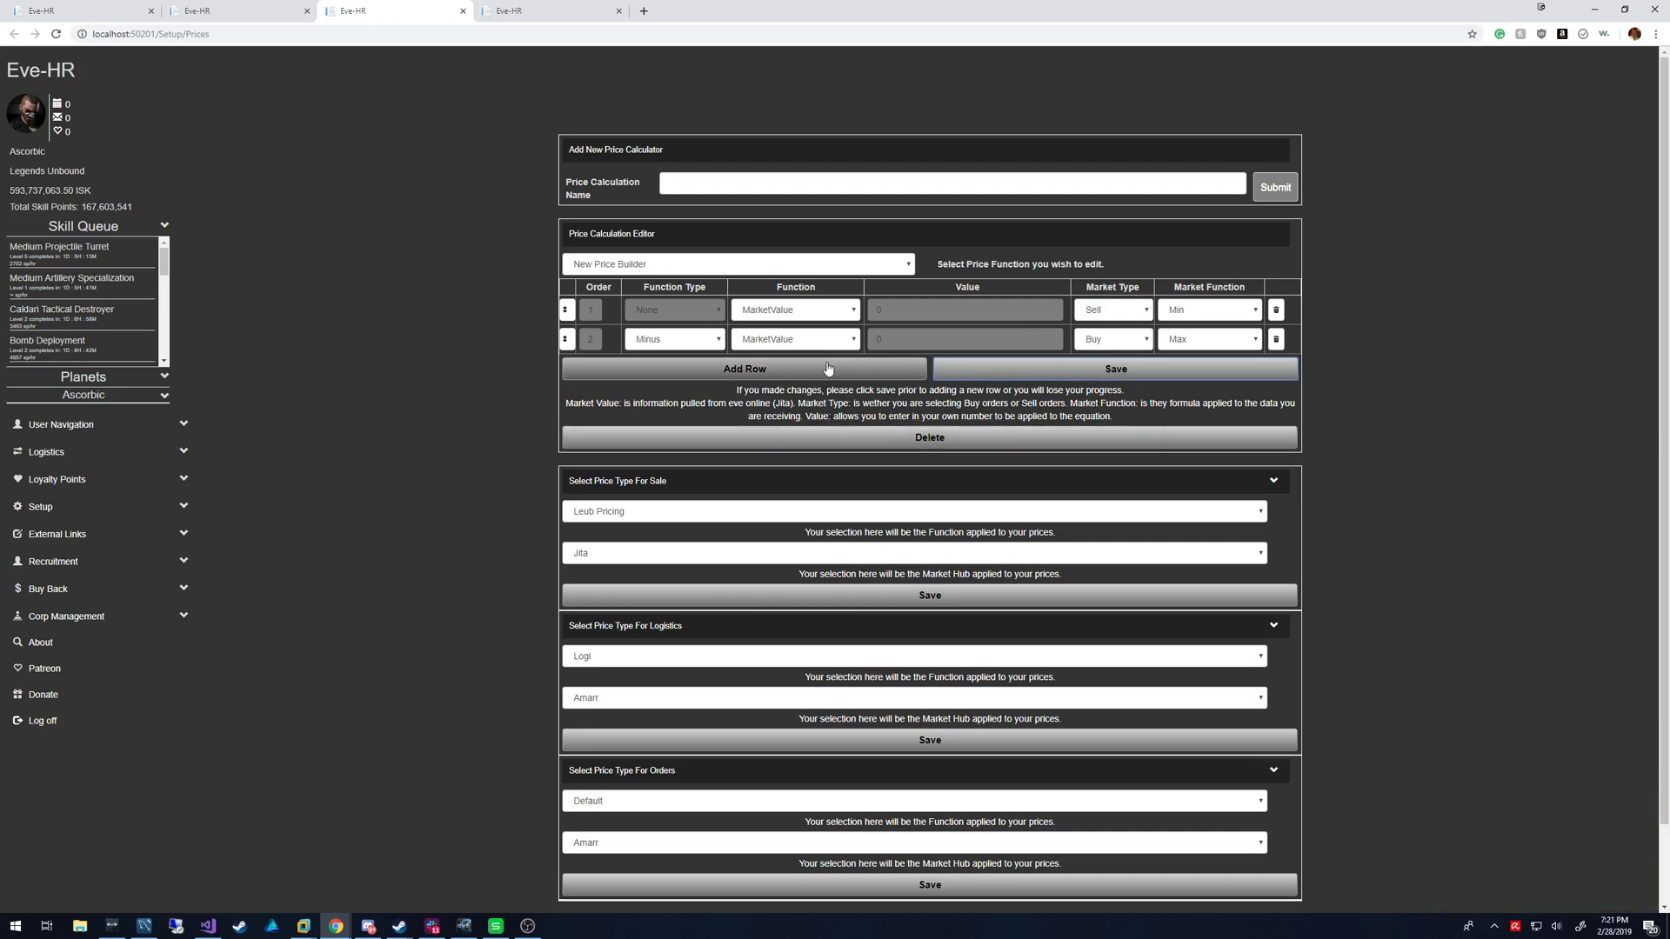
left_click(745, 399)
left_click(744, 427)
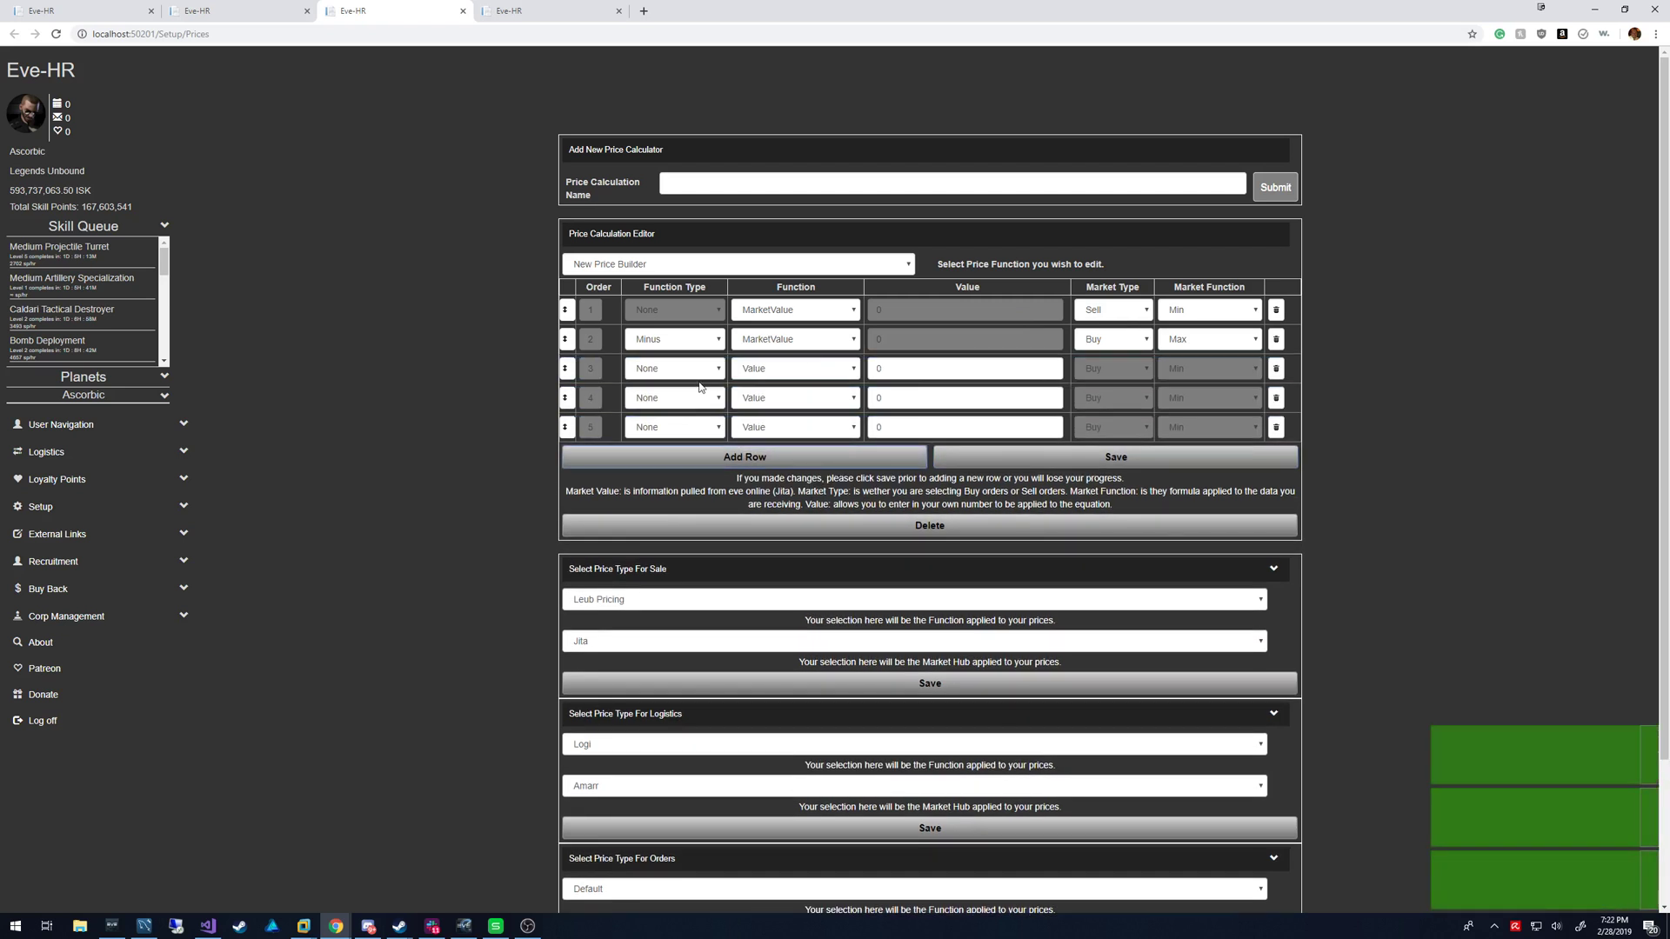
left_click(675, 369)
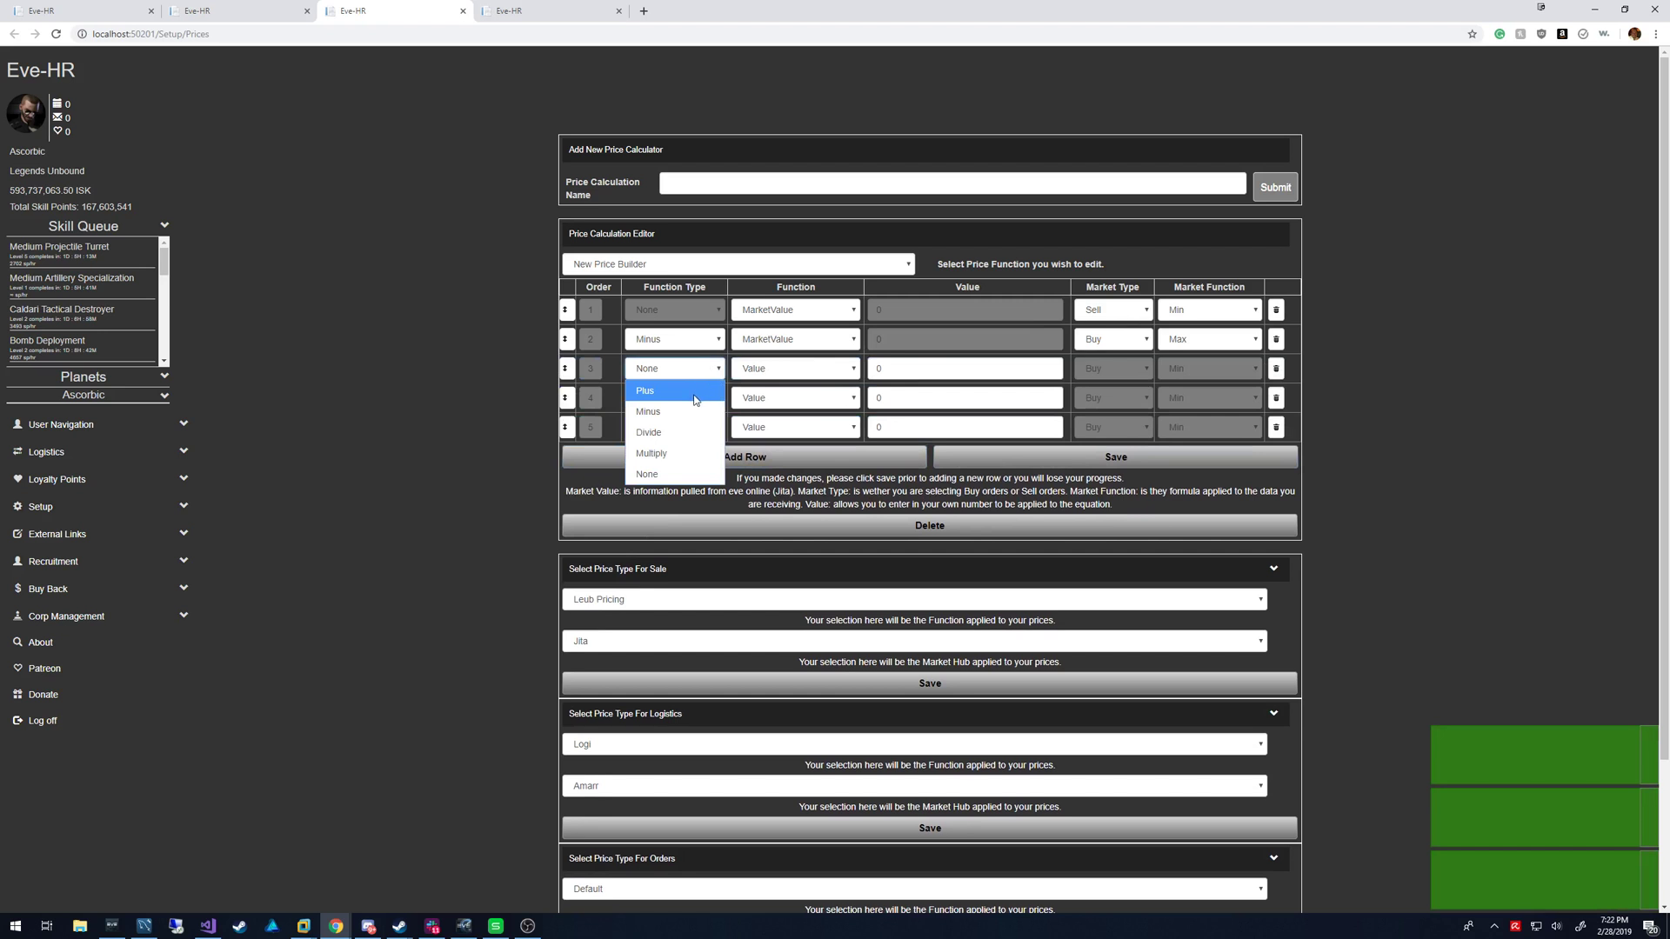
left_click(687, 454)
left_click(746, 369)
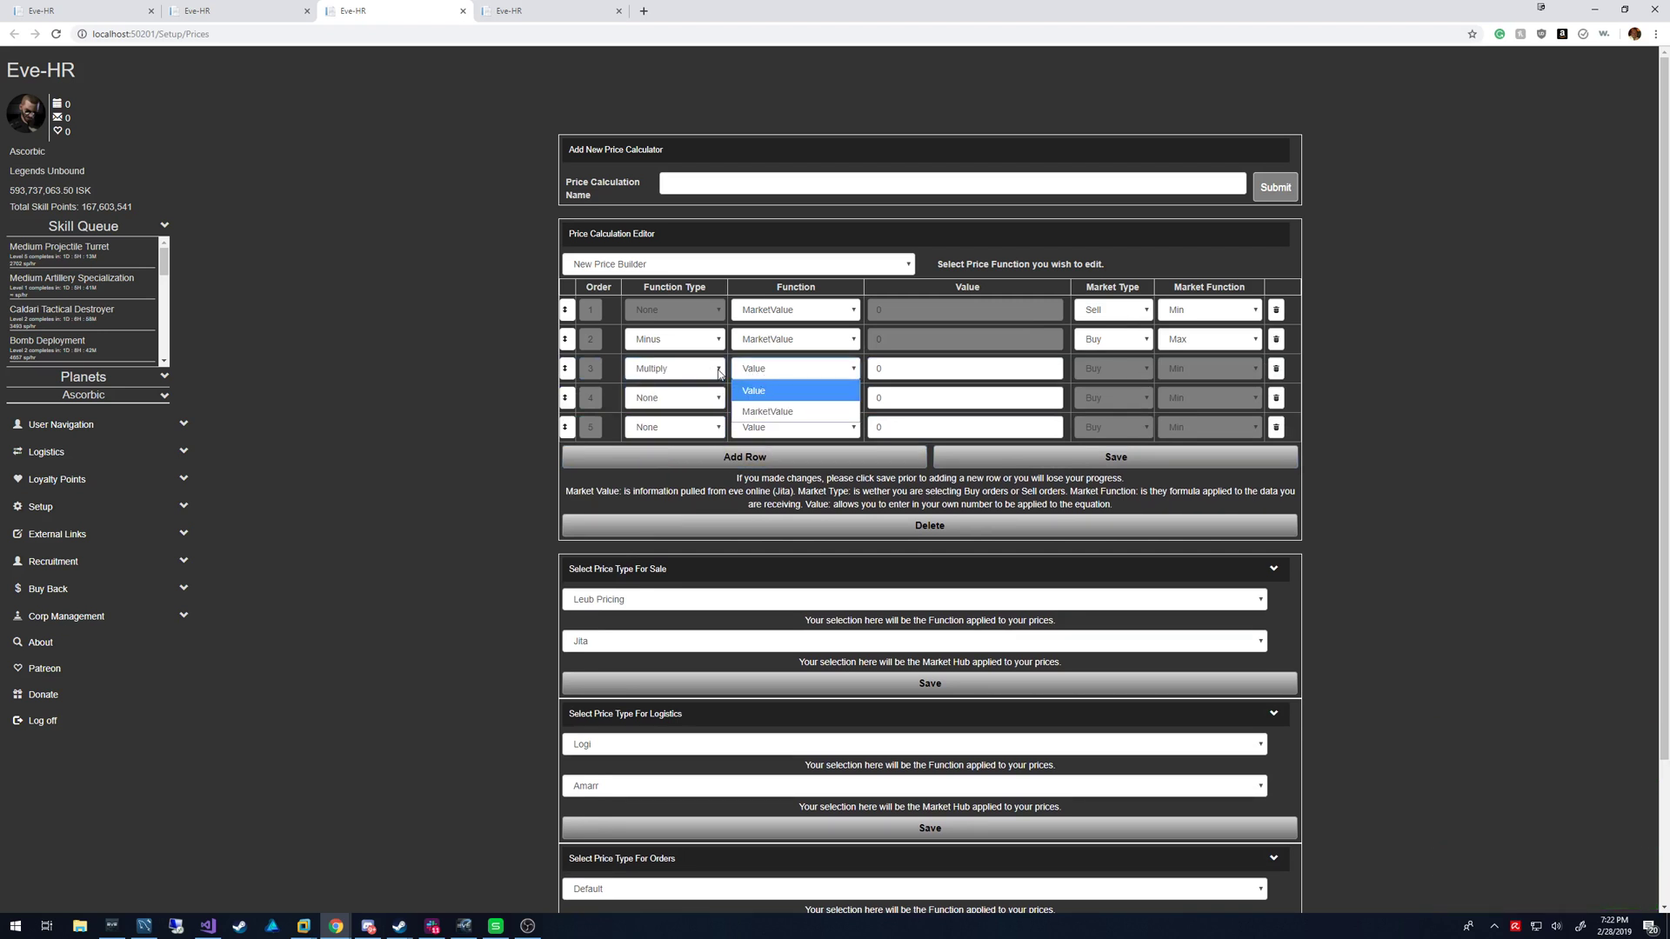
left_click(681, 374)
left_click(788, 369)
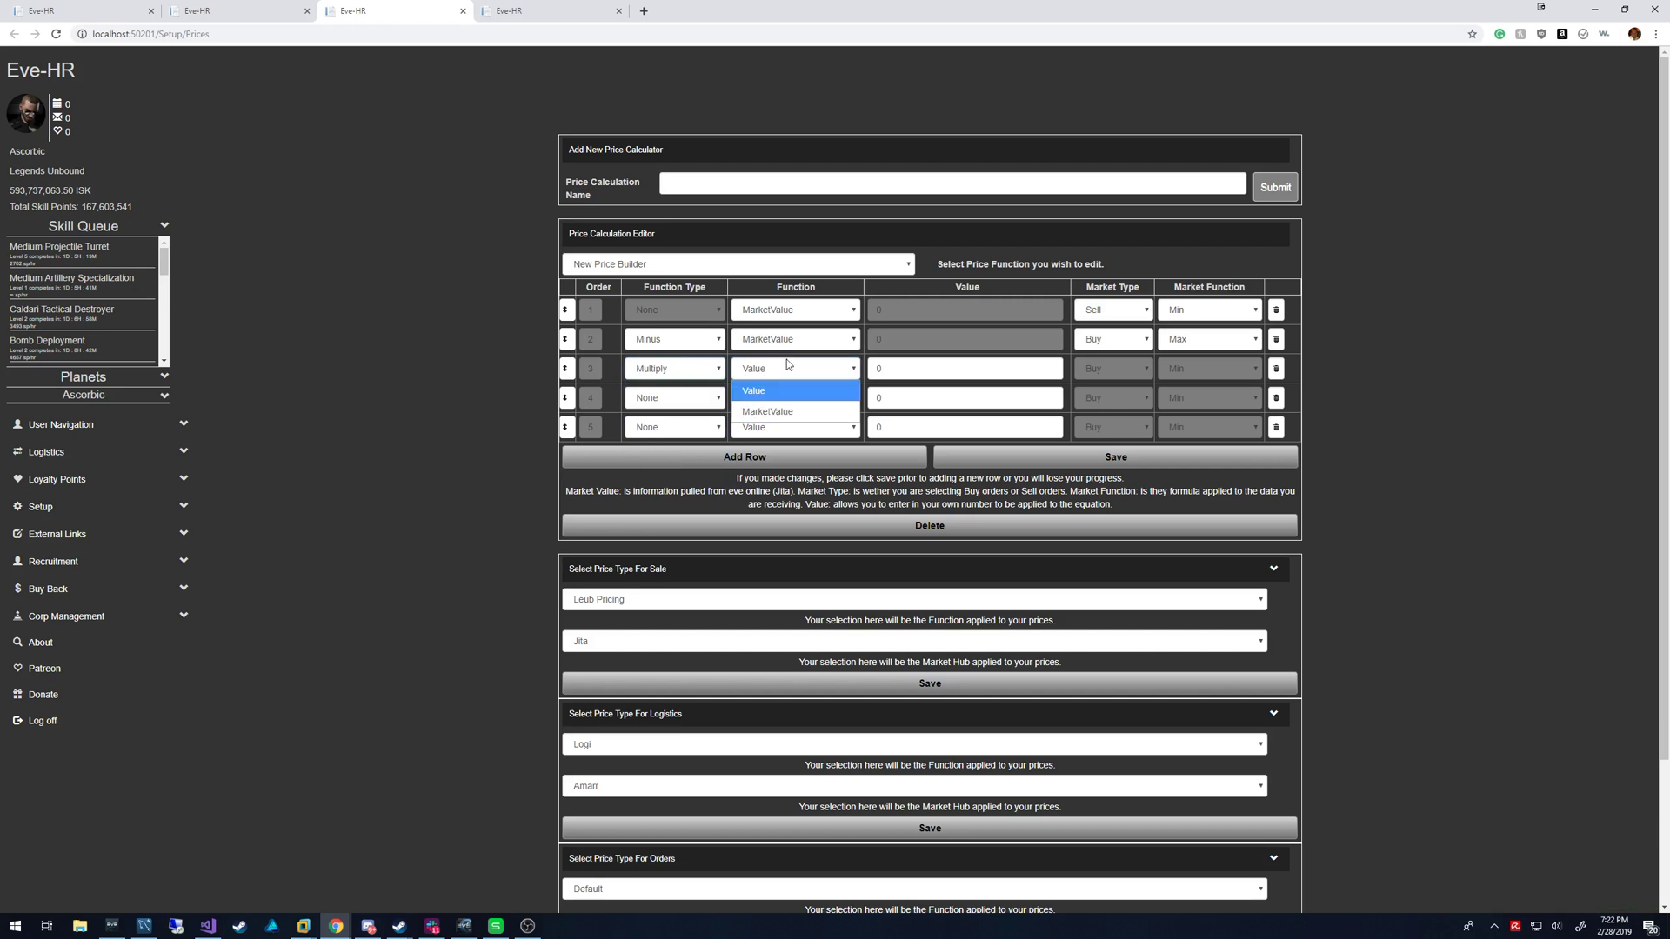
left_click(912, 368)
key("BackSpace")
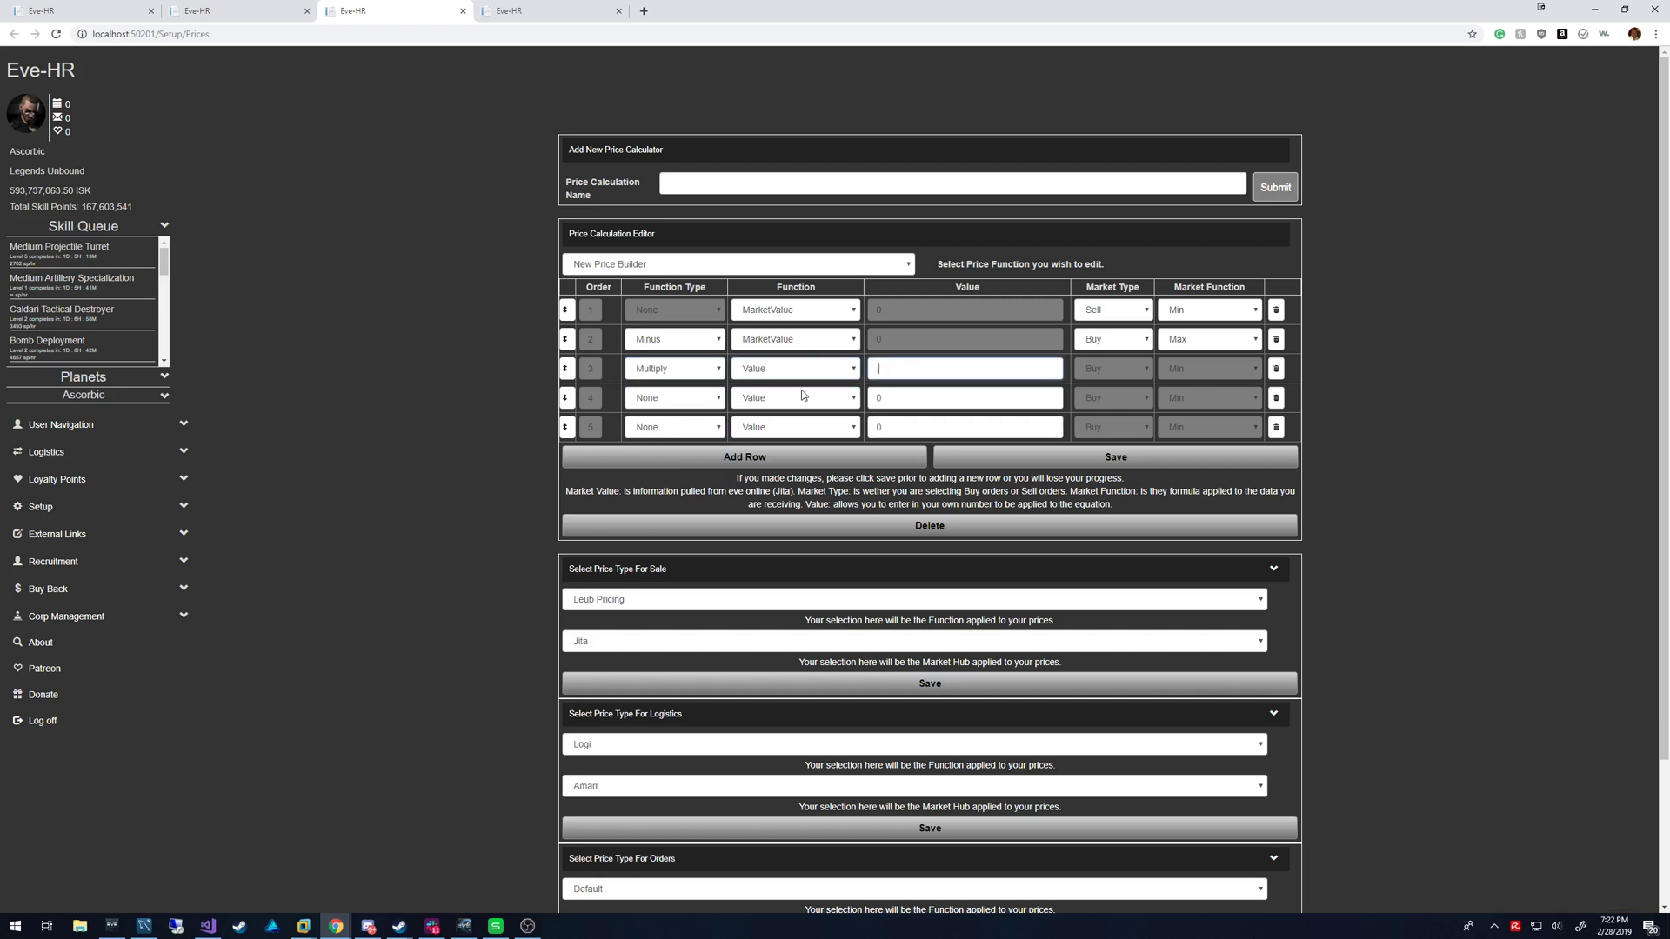
- Set row 4 to Plus 10 and row 5 to Divide by 3, then save
left_click(640, 402)
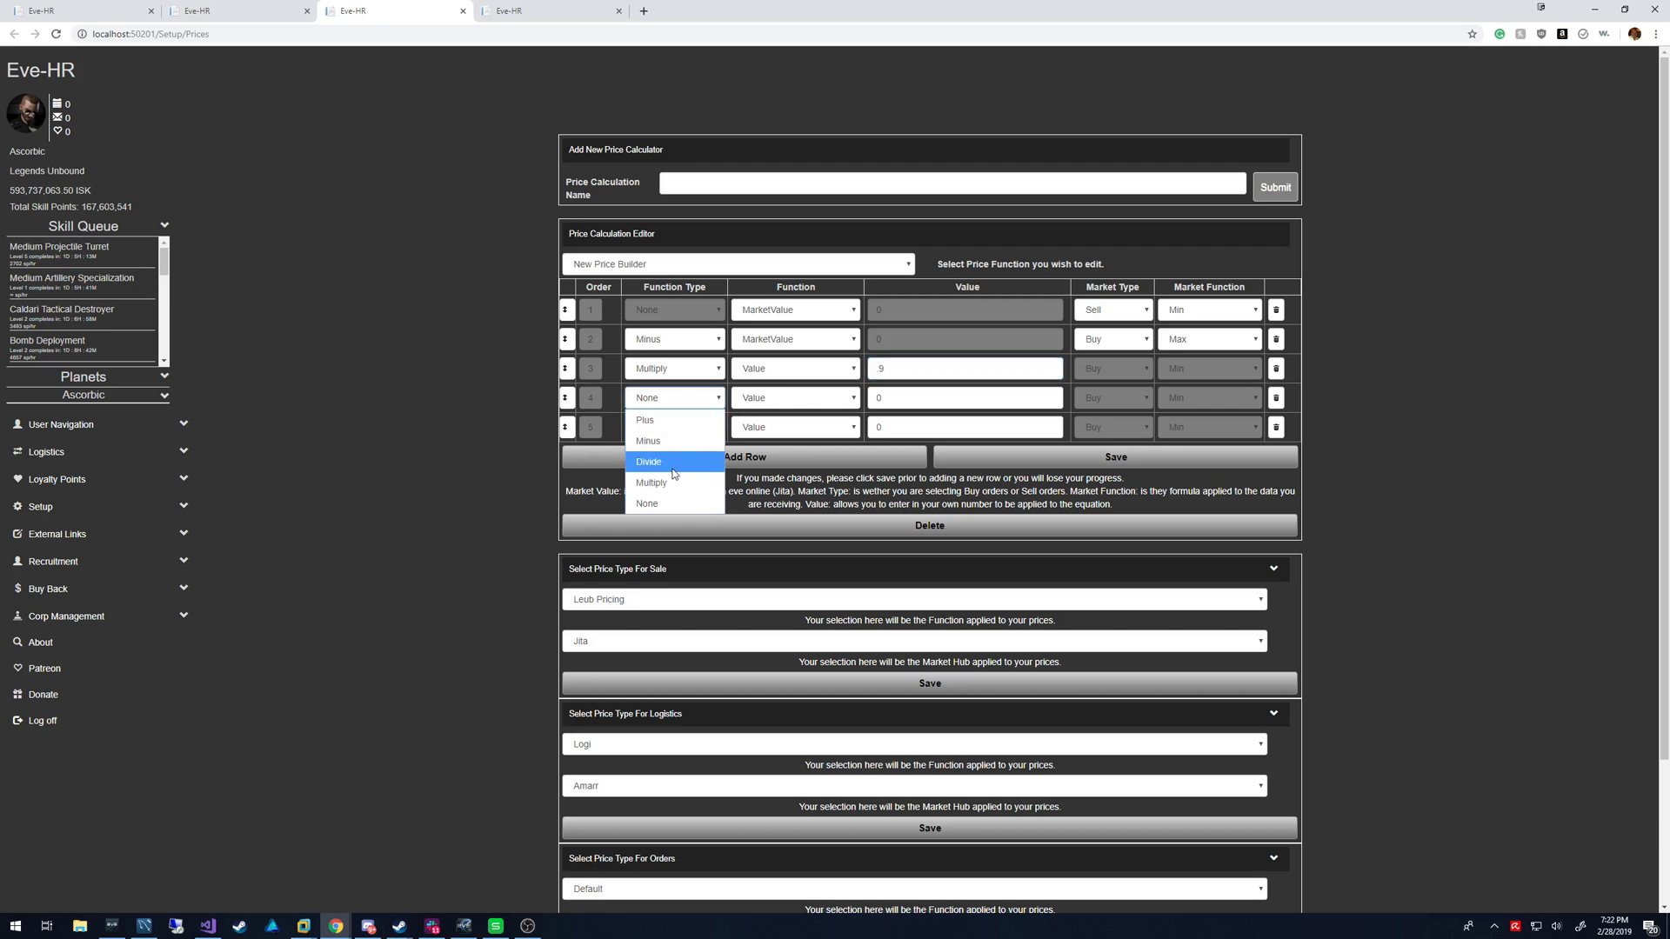
left_click(648, 420)
double_click(878, 400)
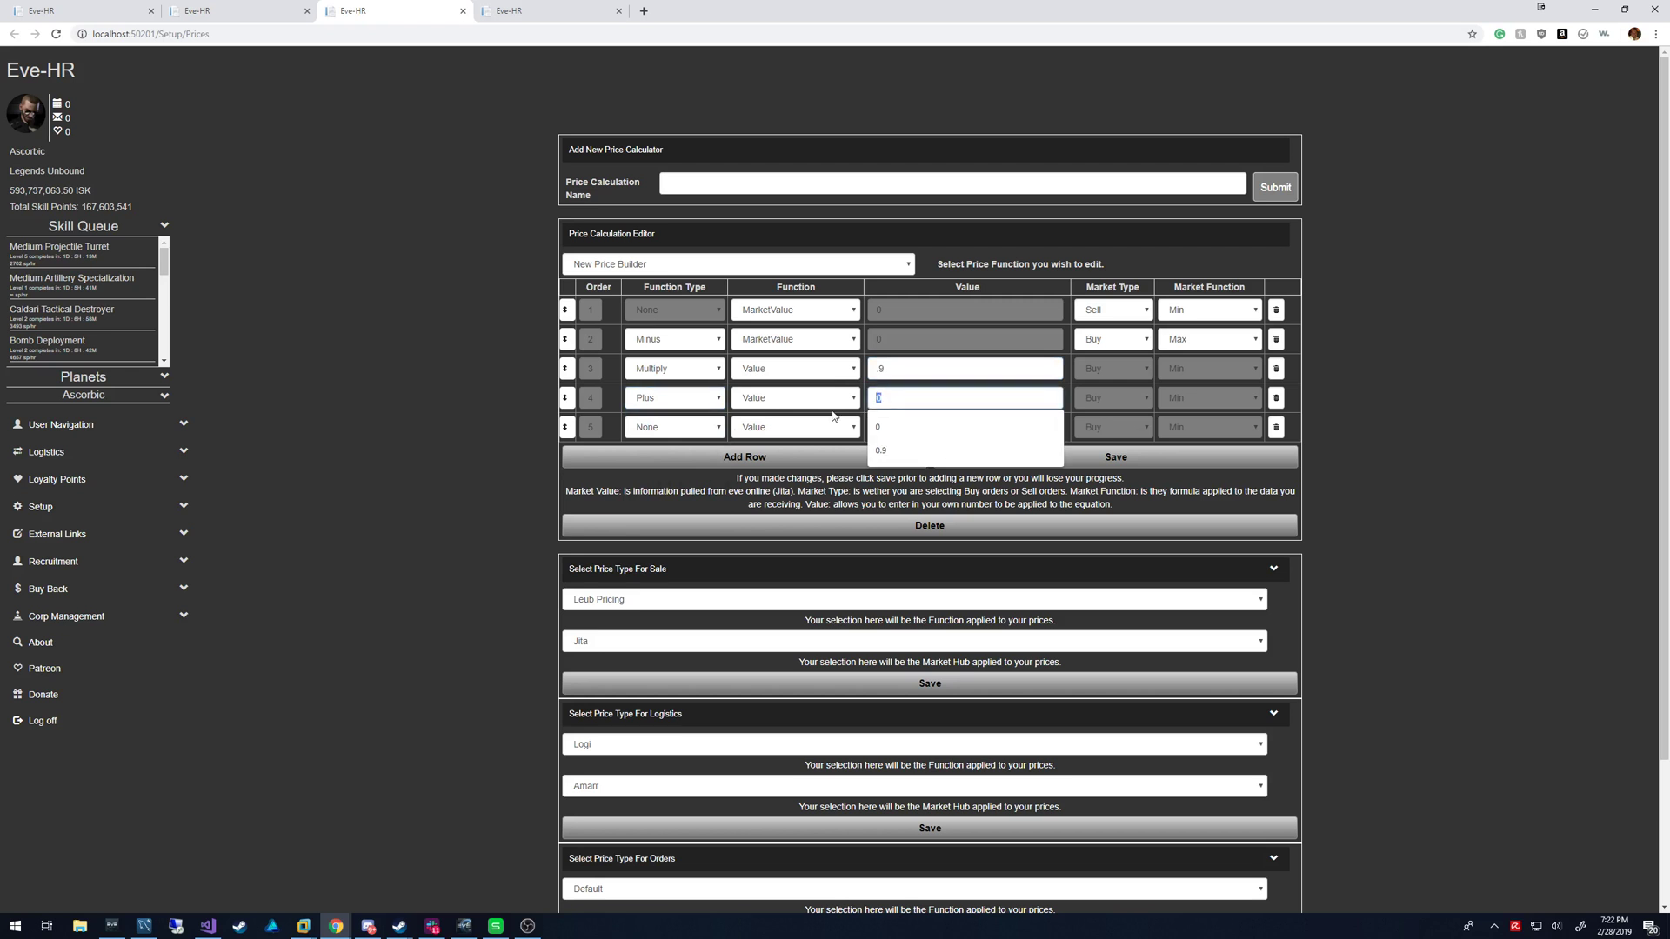
type("10")
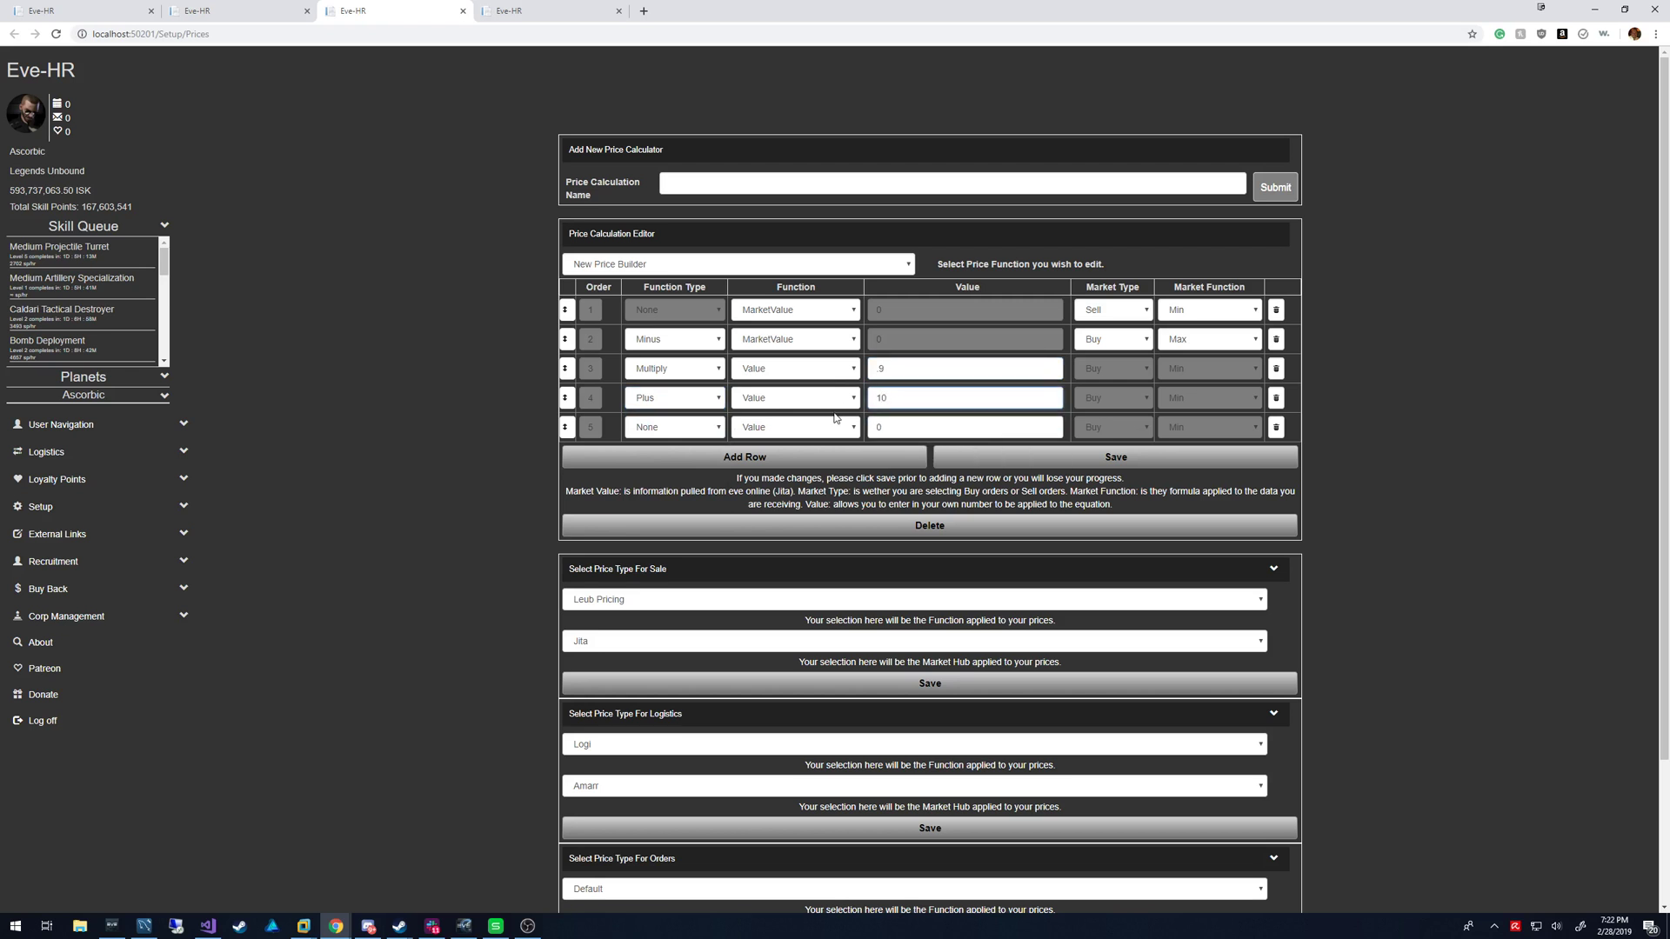
left_click(698, 431)
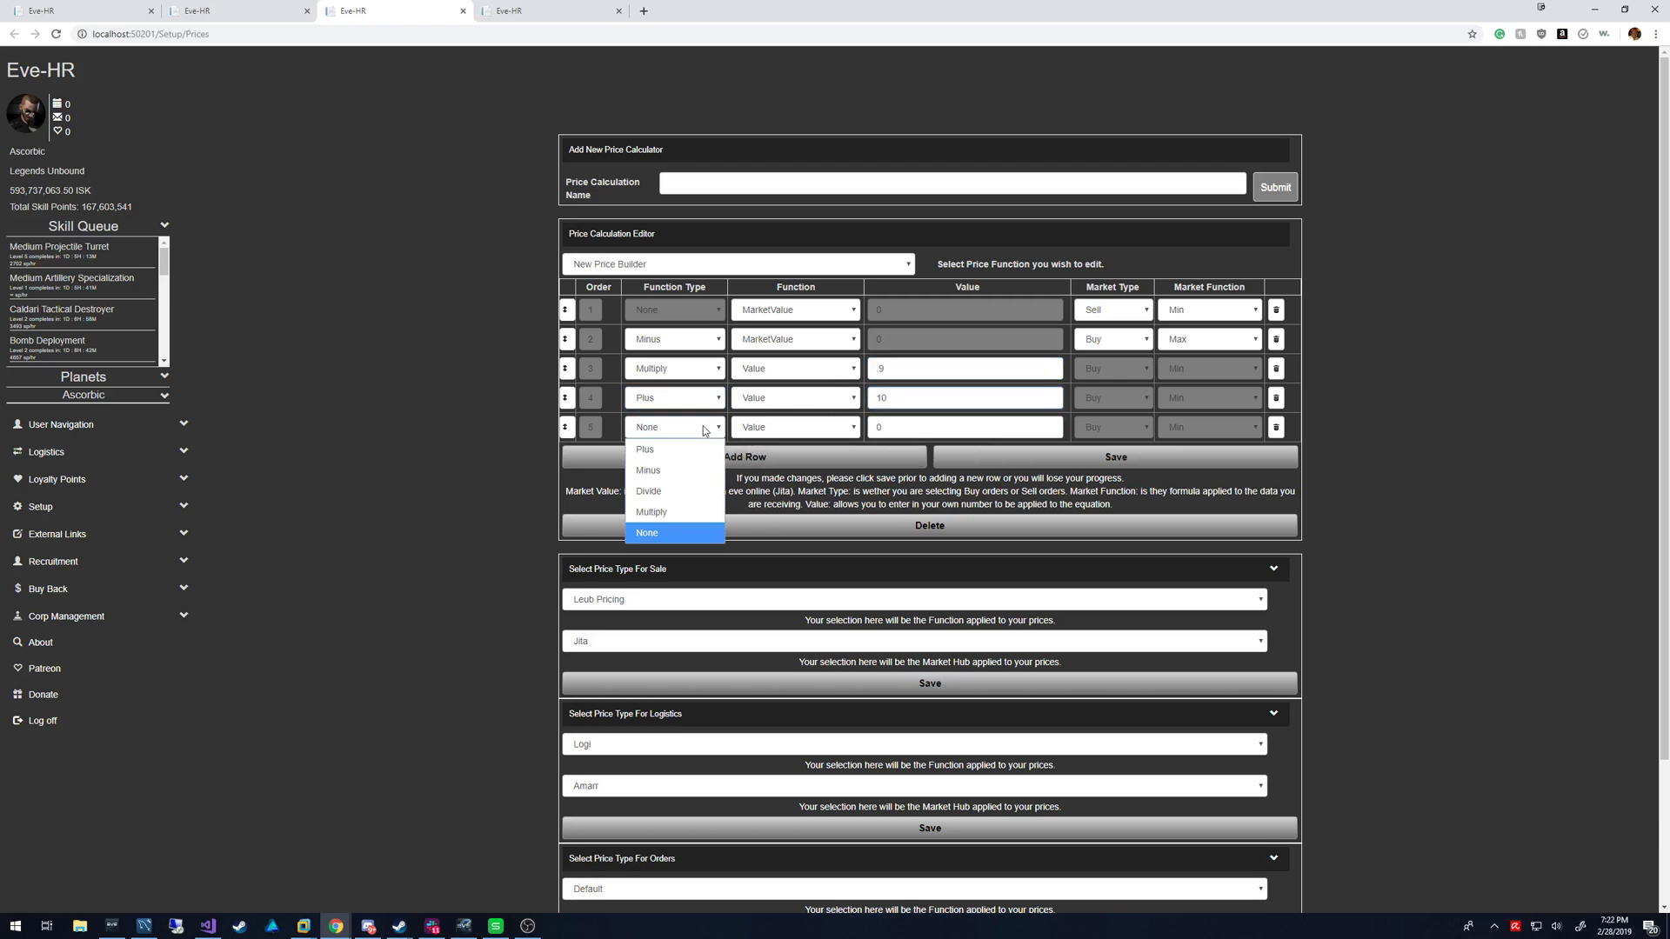
left_click(684, 493)
left_click(948, 431)
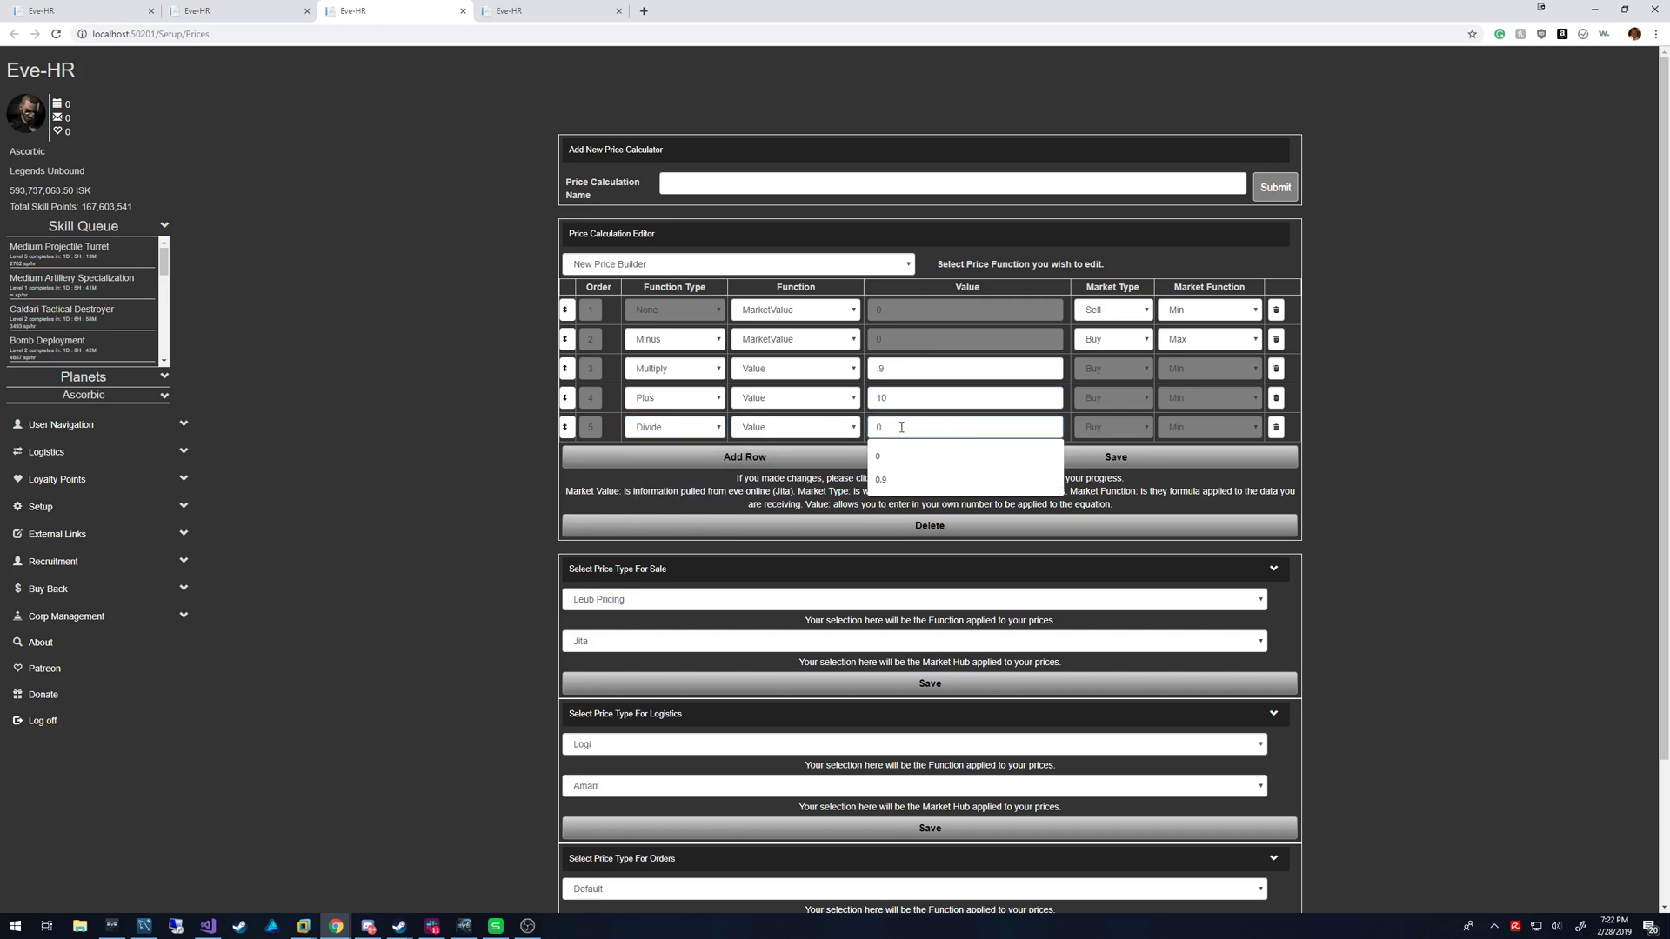
key("BackSpace")
type("3")
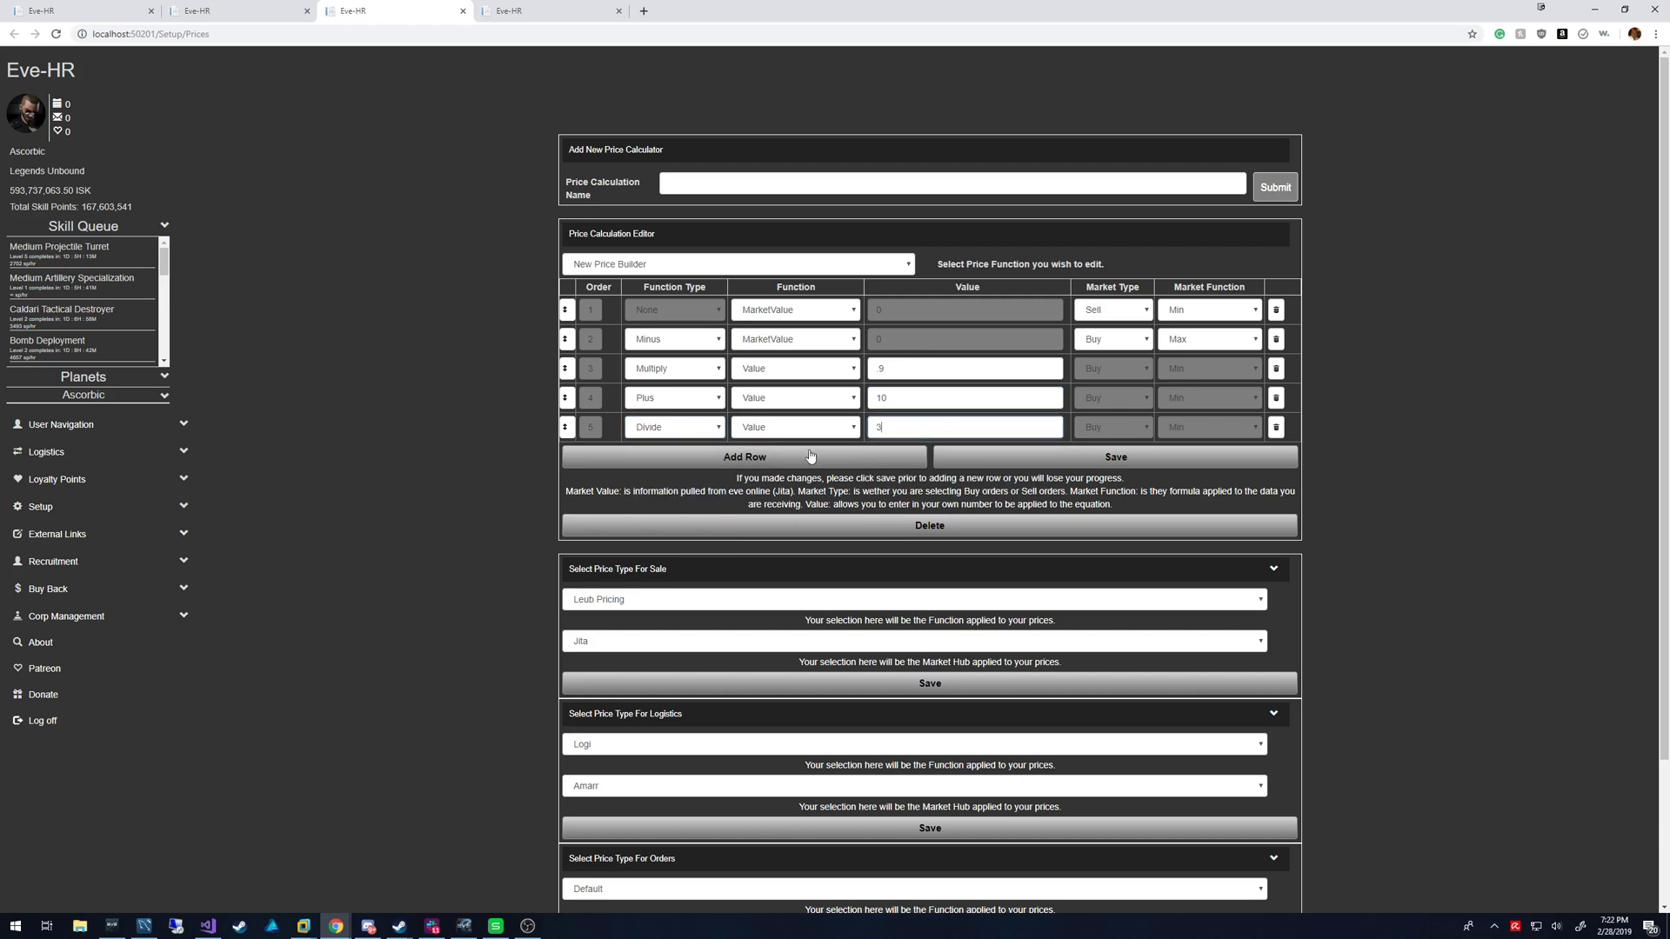
left_click(1007, 457)
left_click(786, 265)
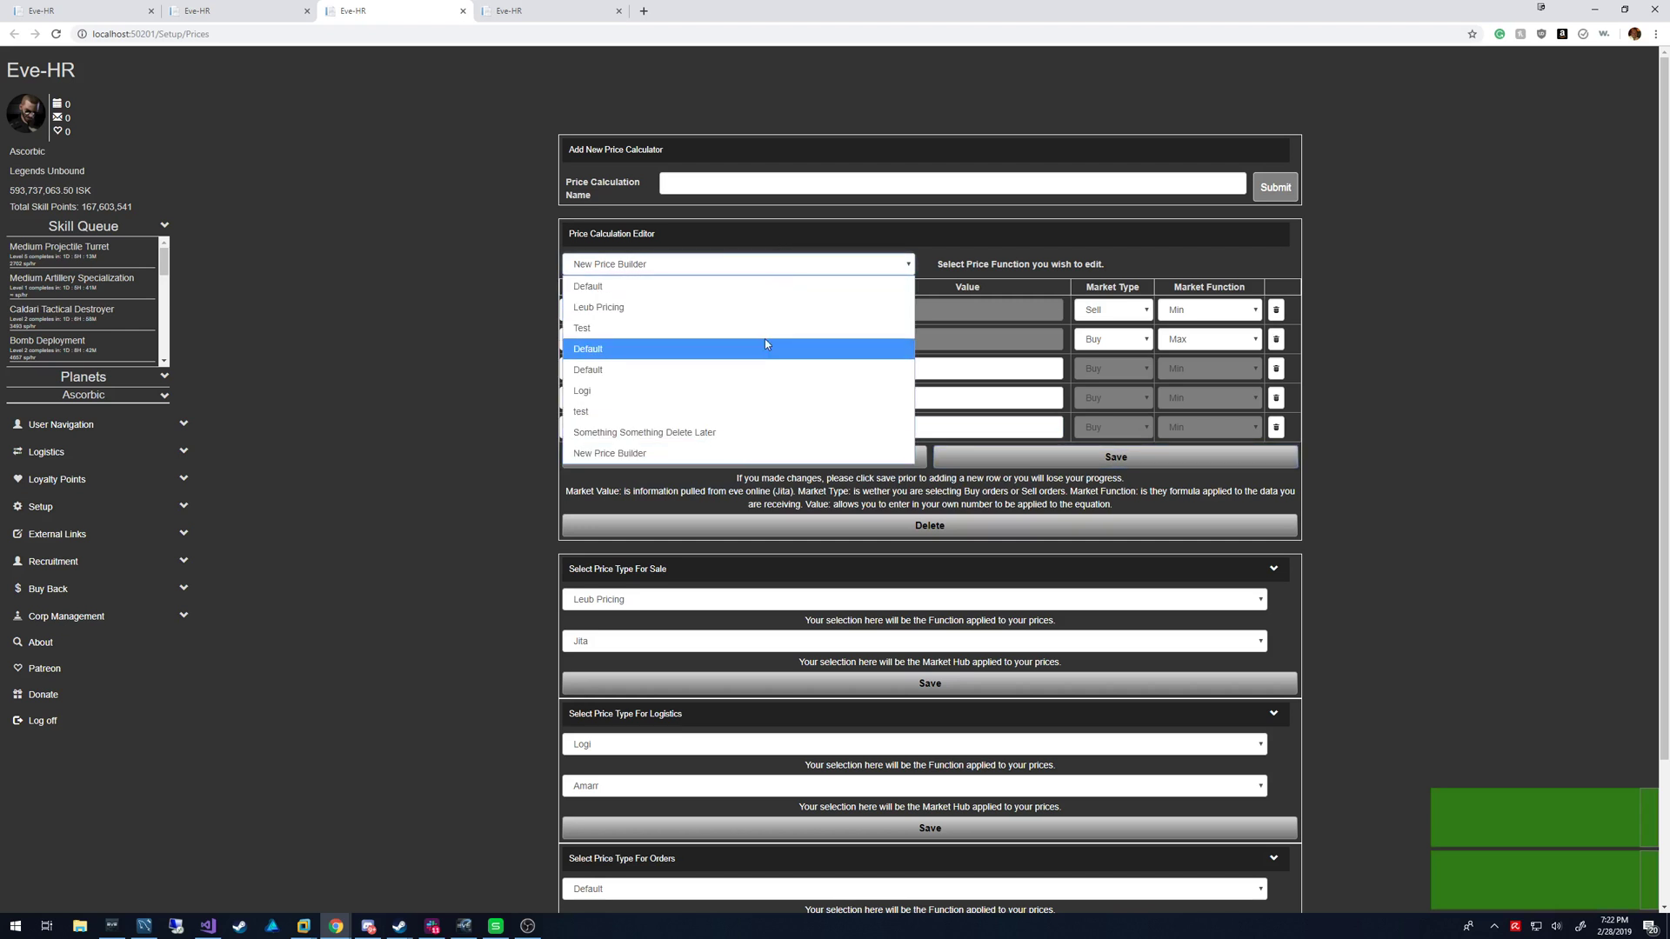
left_click(712, 459)
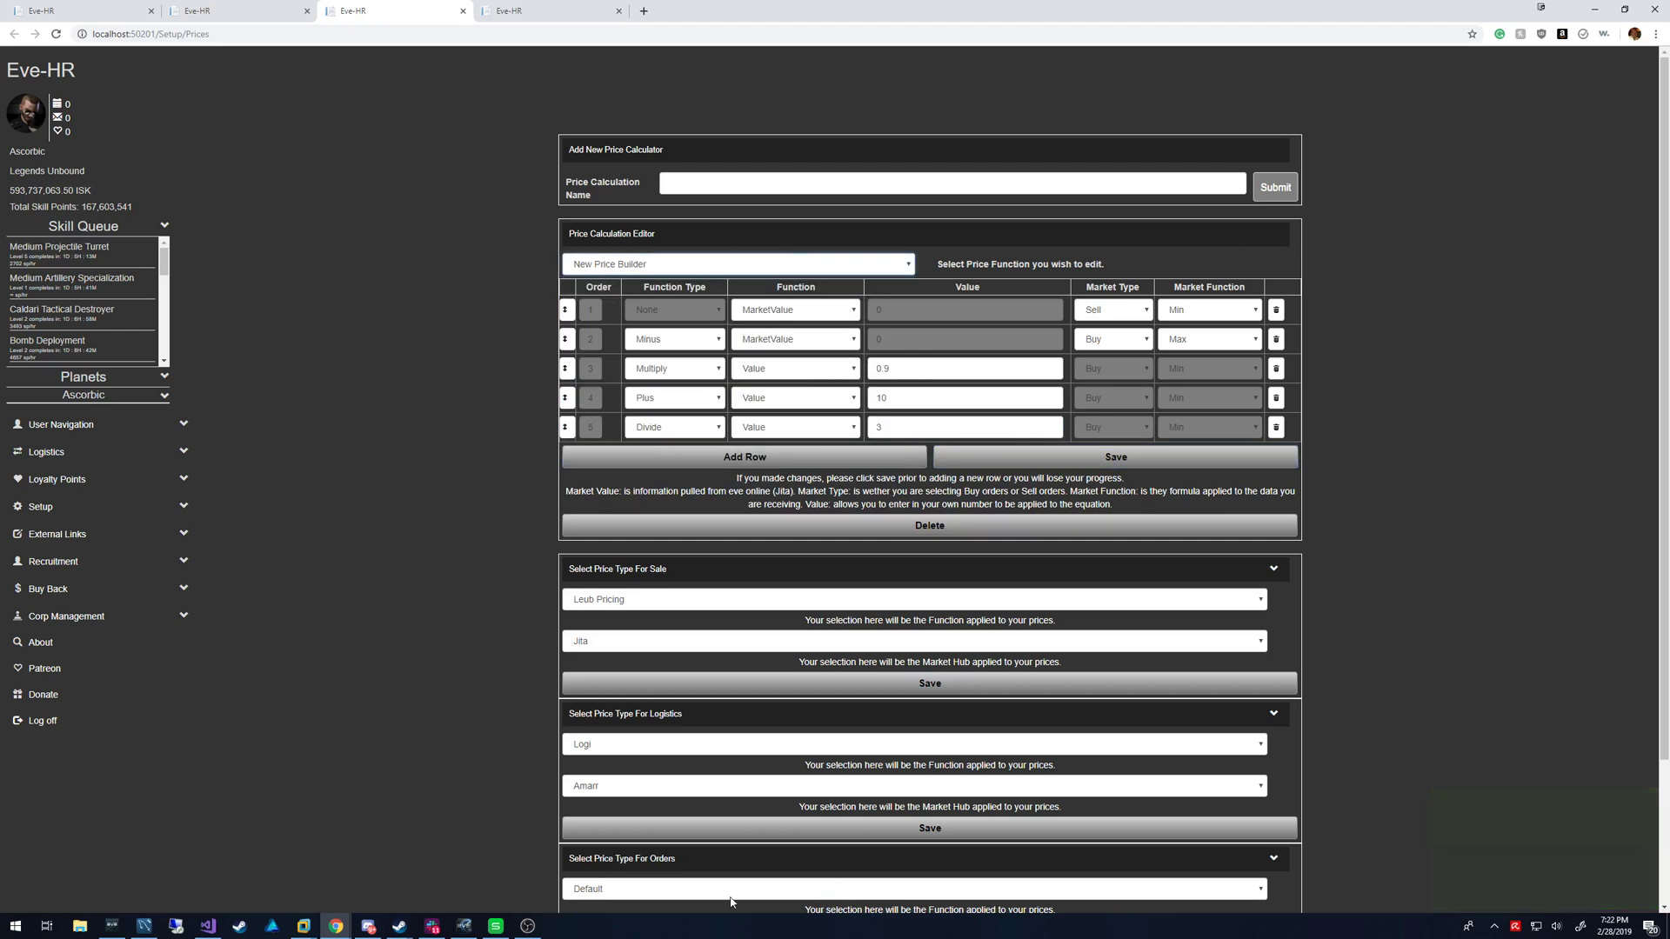
scroll(1252, 462, "down", 2)
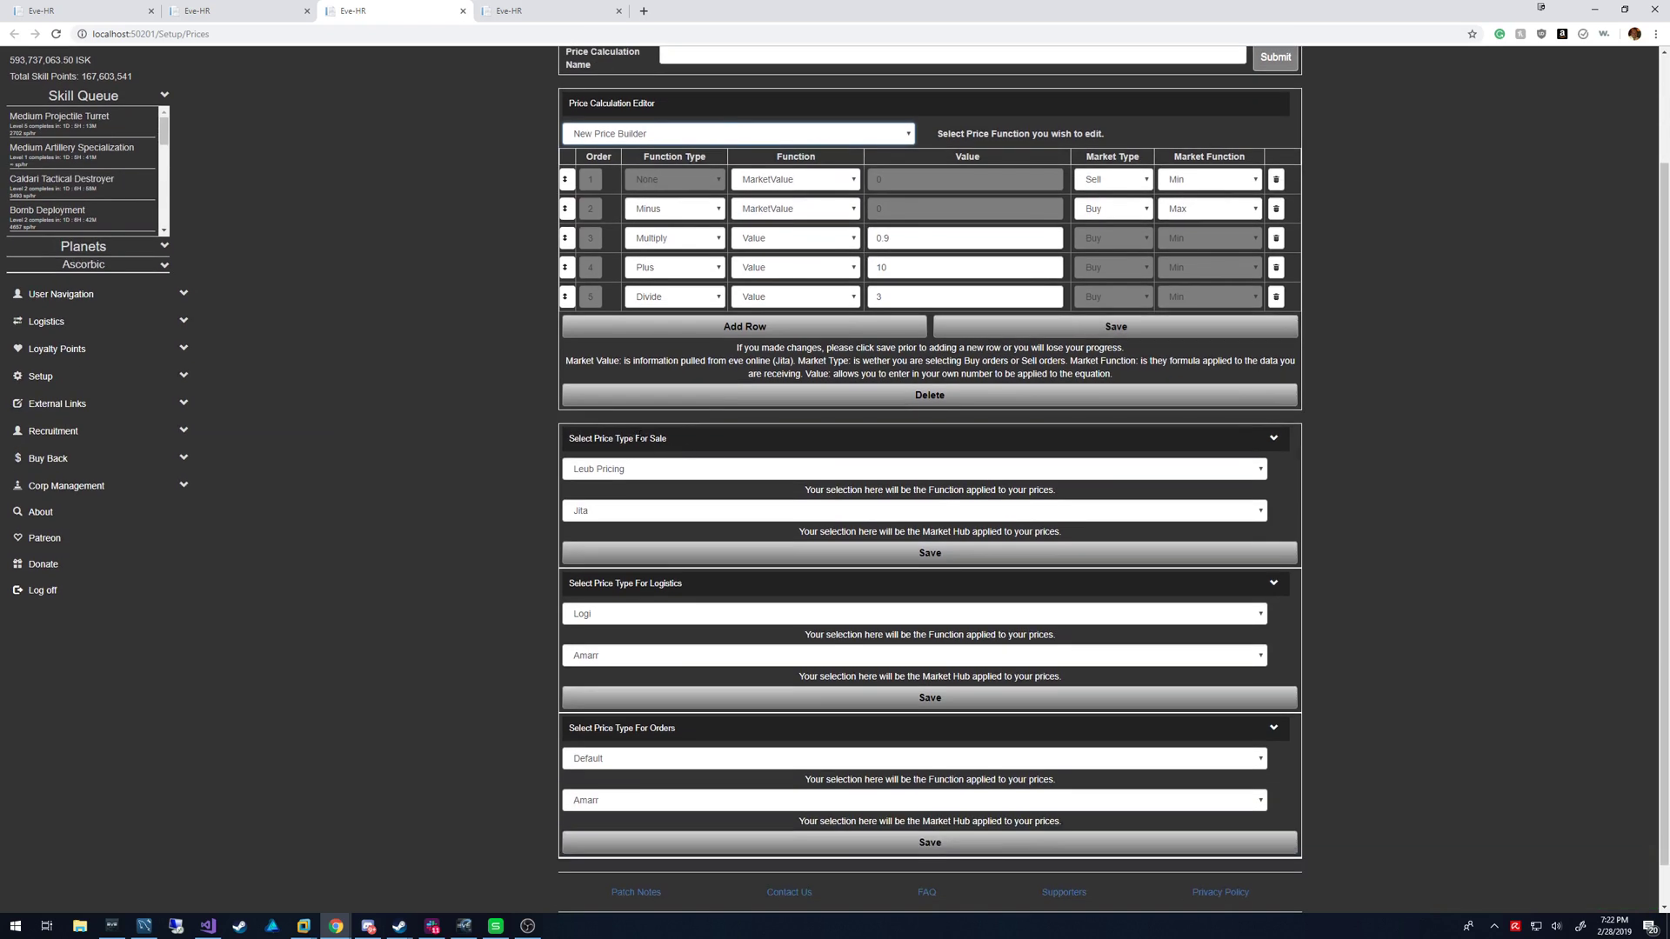
triple_click(640, 439)
left_click(722, 448)
double_click(658, 438)
left_click_drag(655, 728, 701, 732)
double_click(659, 729)
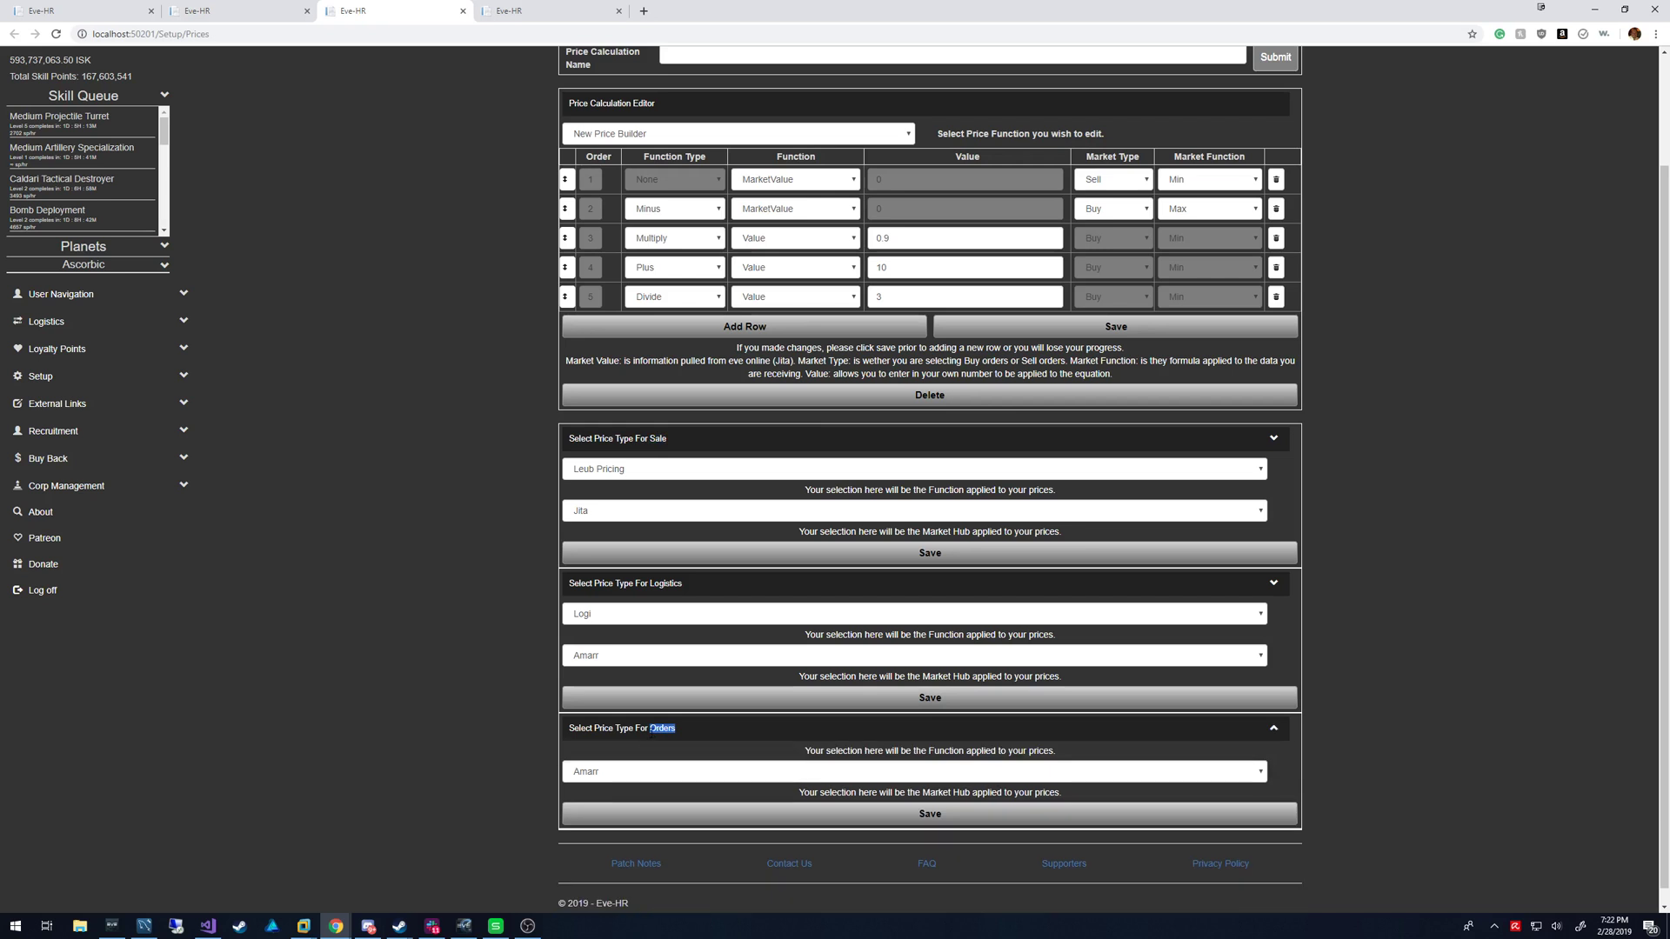
left_click(651, 729)
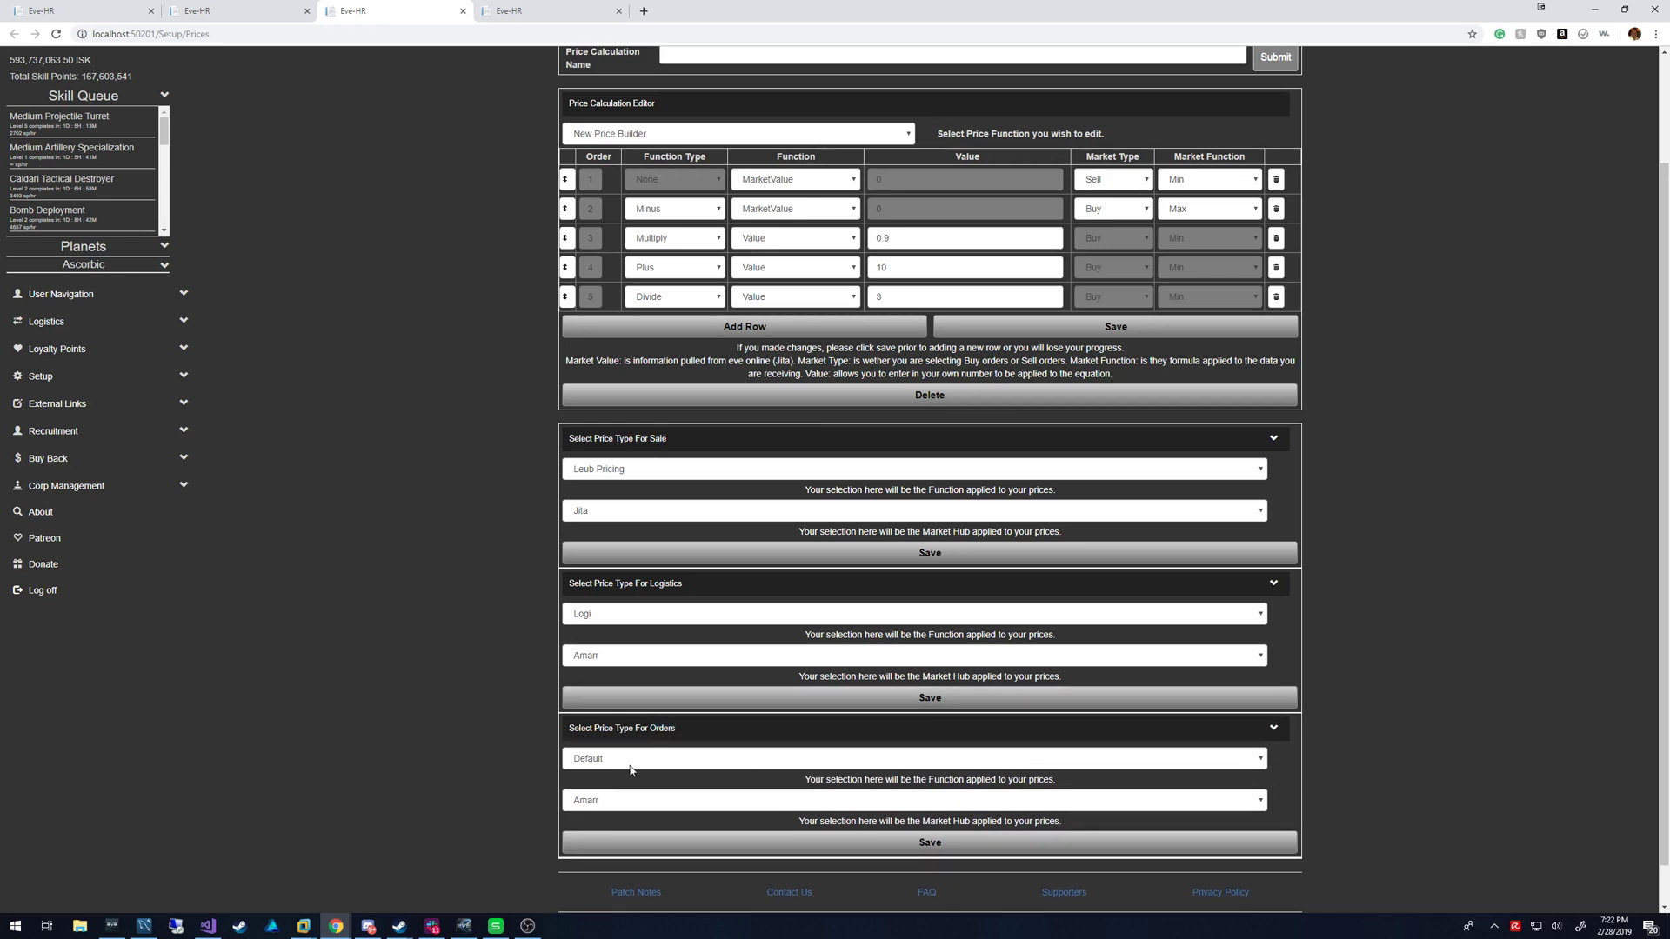
- Reload the Prices page and save New Price Builder as the sale price type with Jita hub
left_click(623, 474)
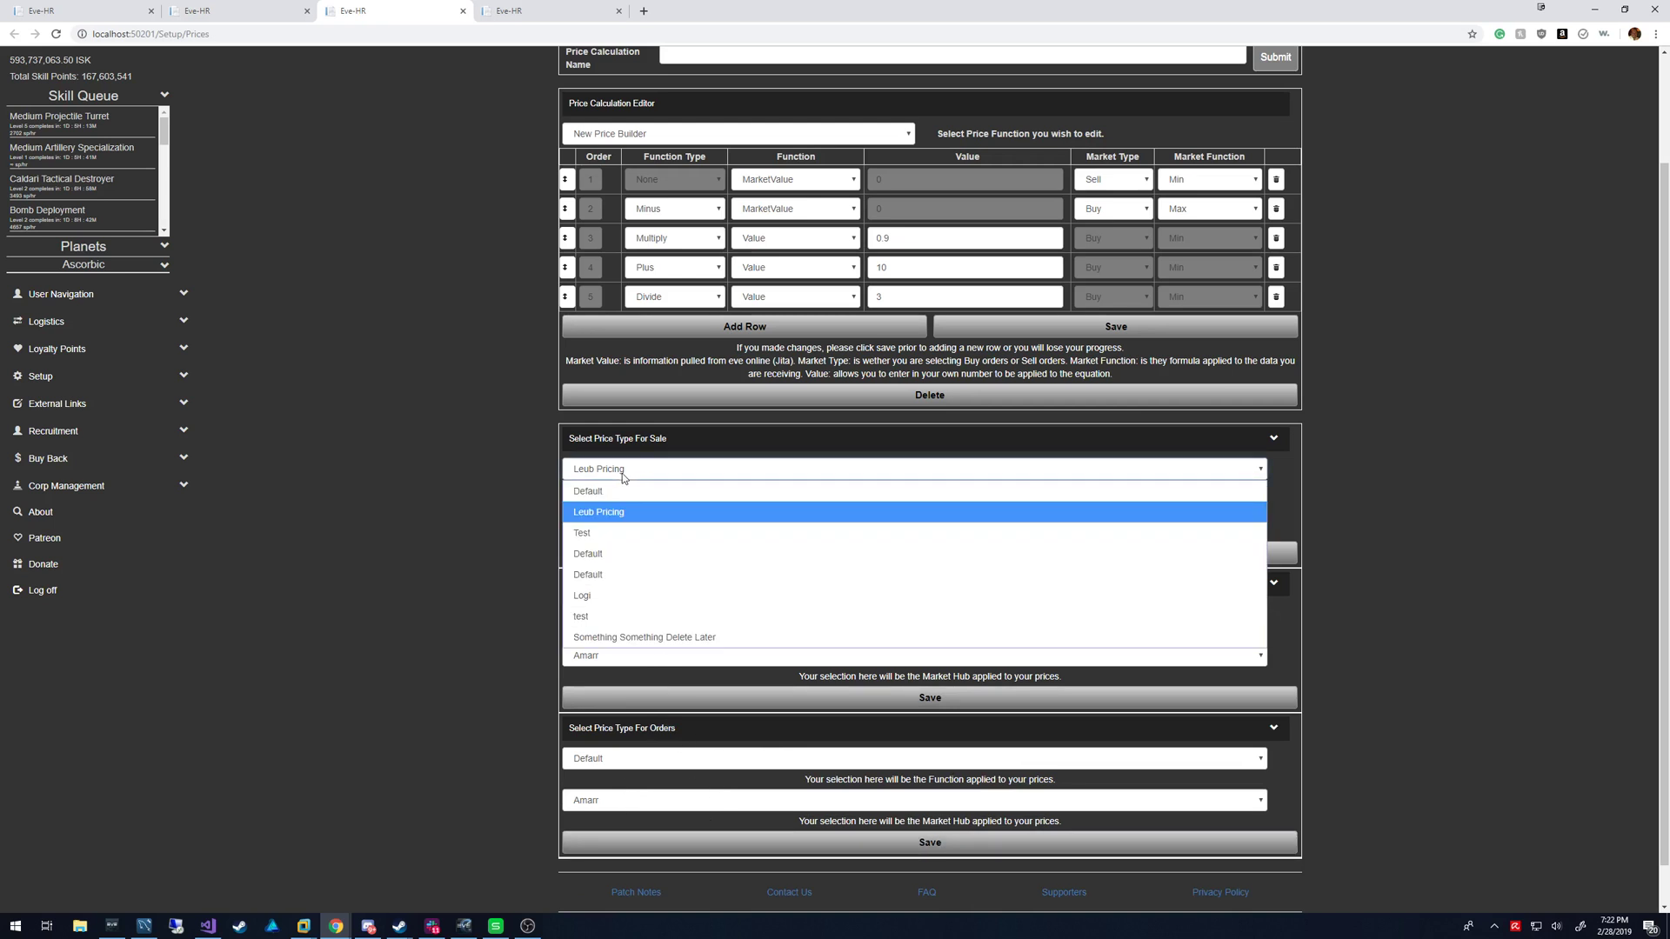
left_click(475, 513)
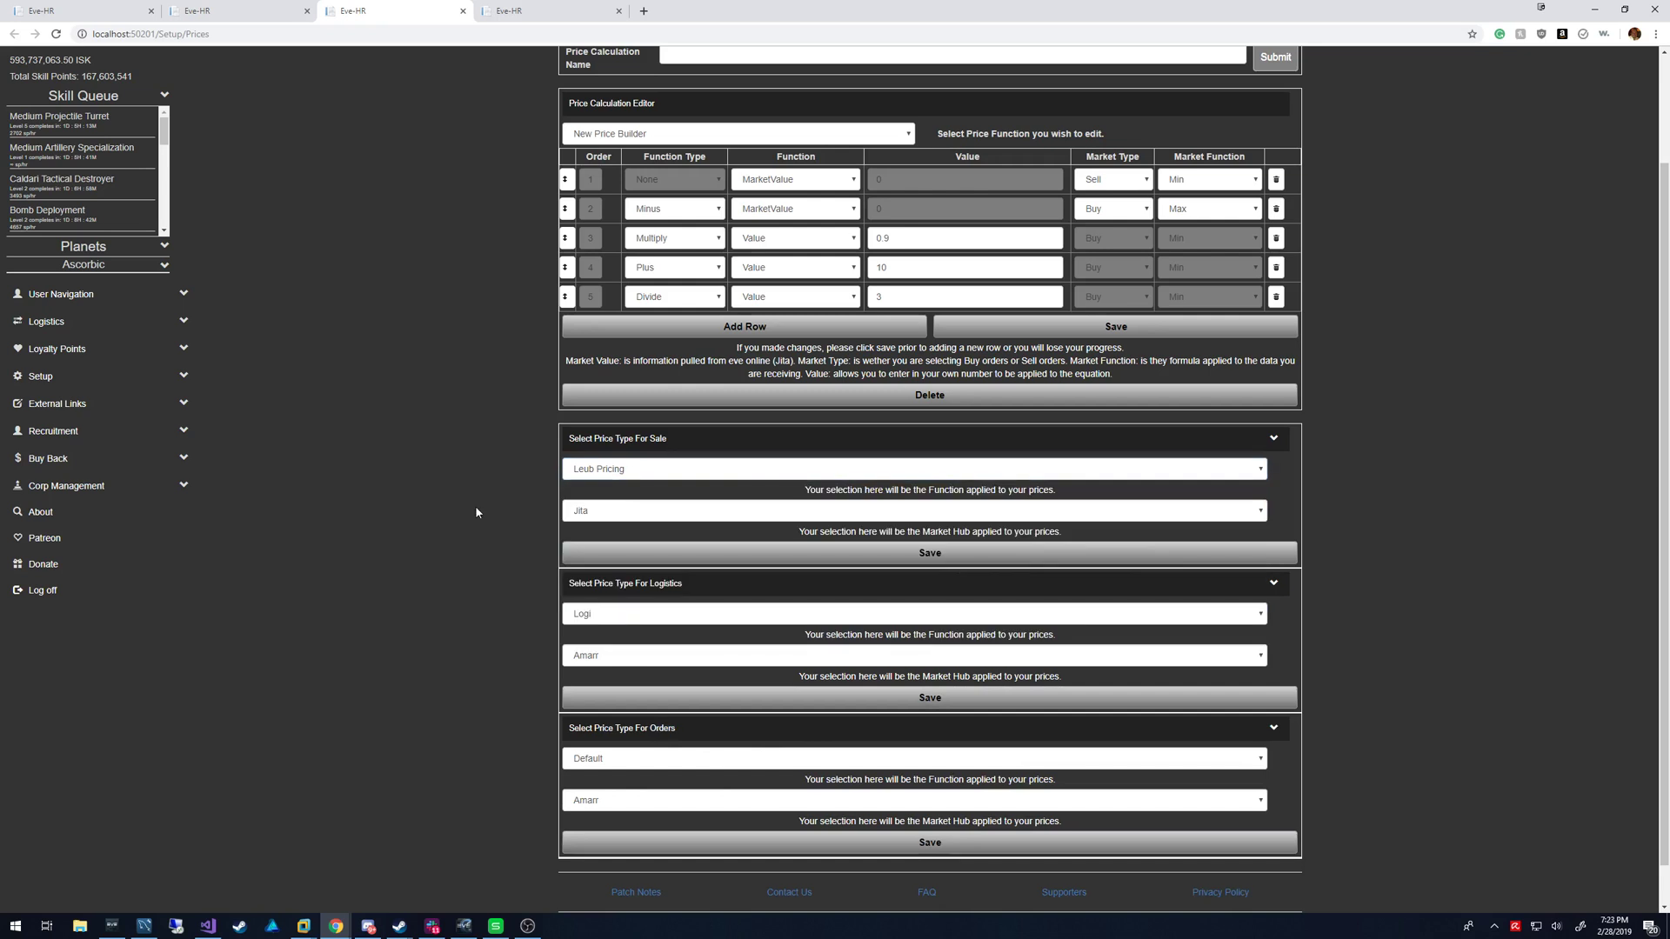
key("F5")
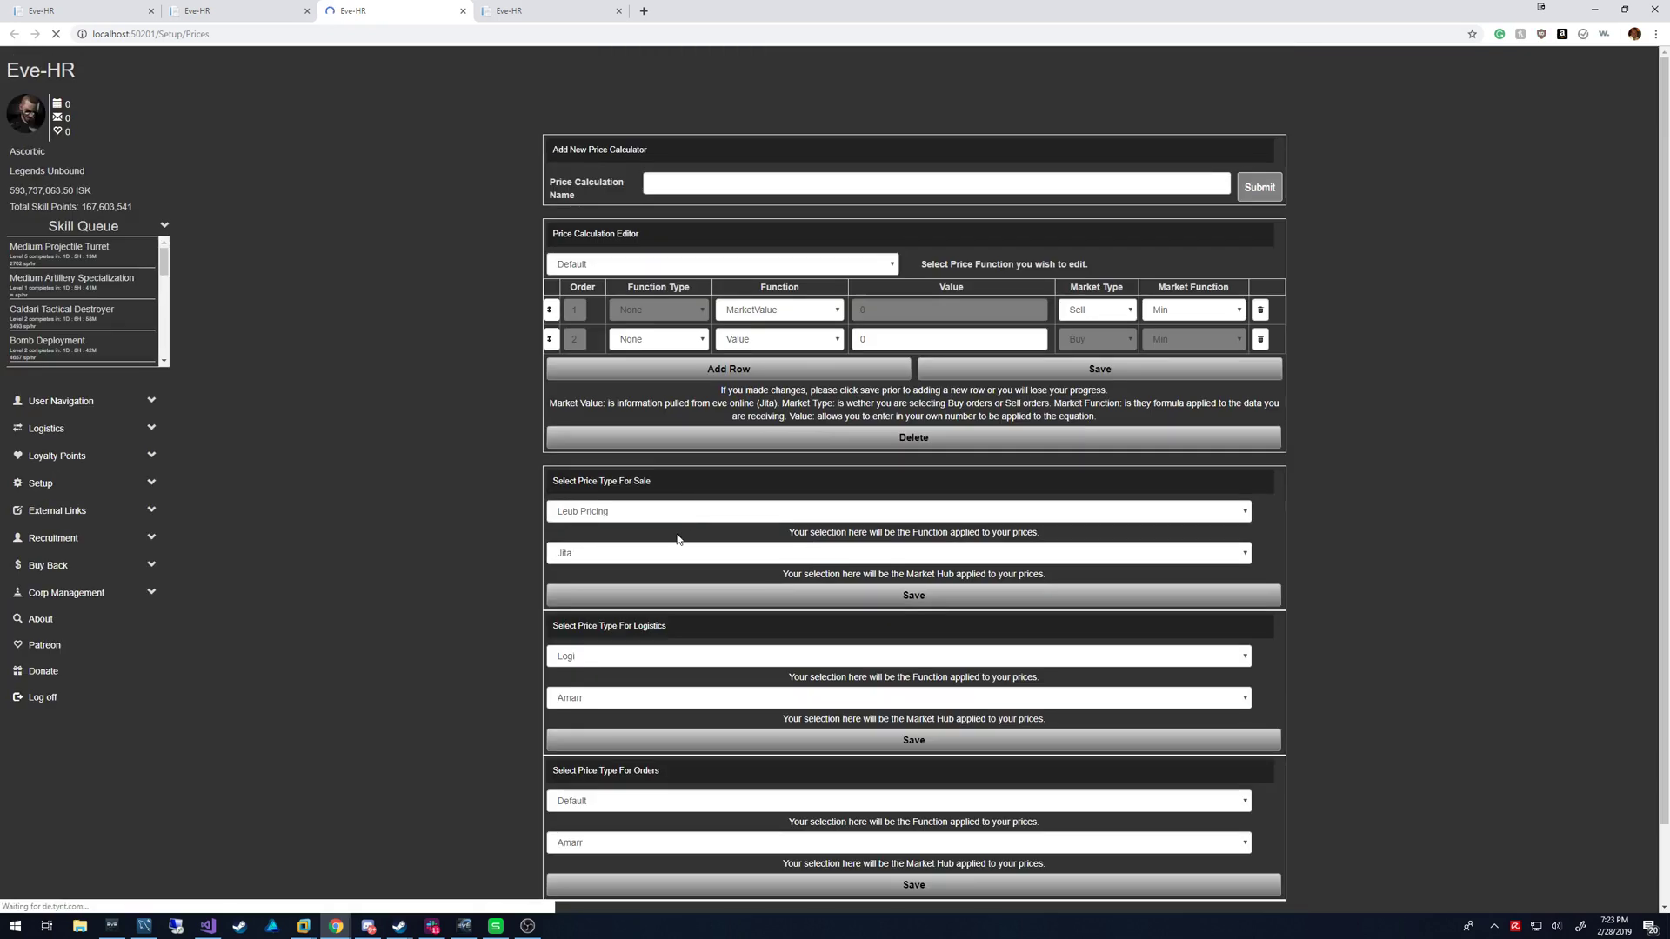
scroll(670, 496, "down", 1)
left_click(665, 448)
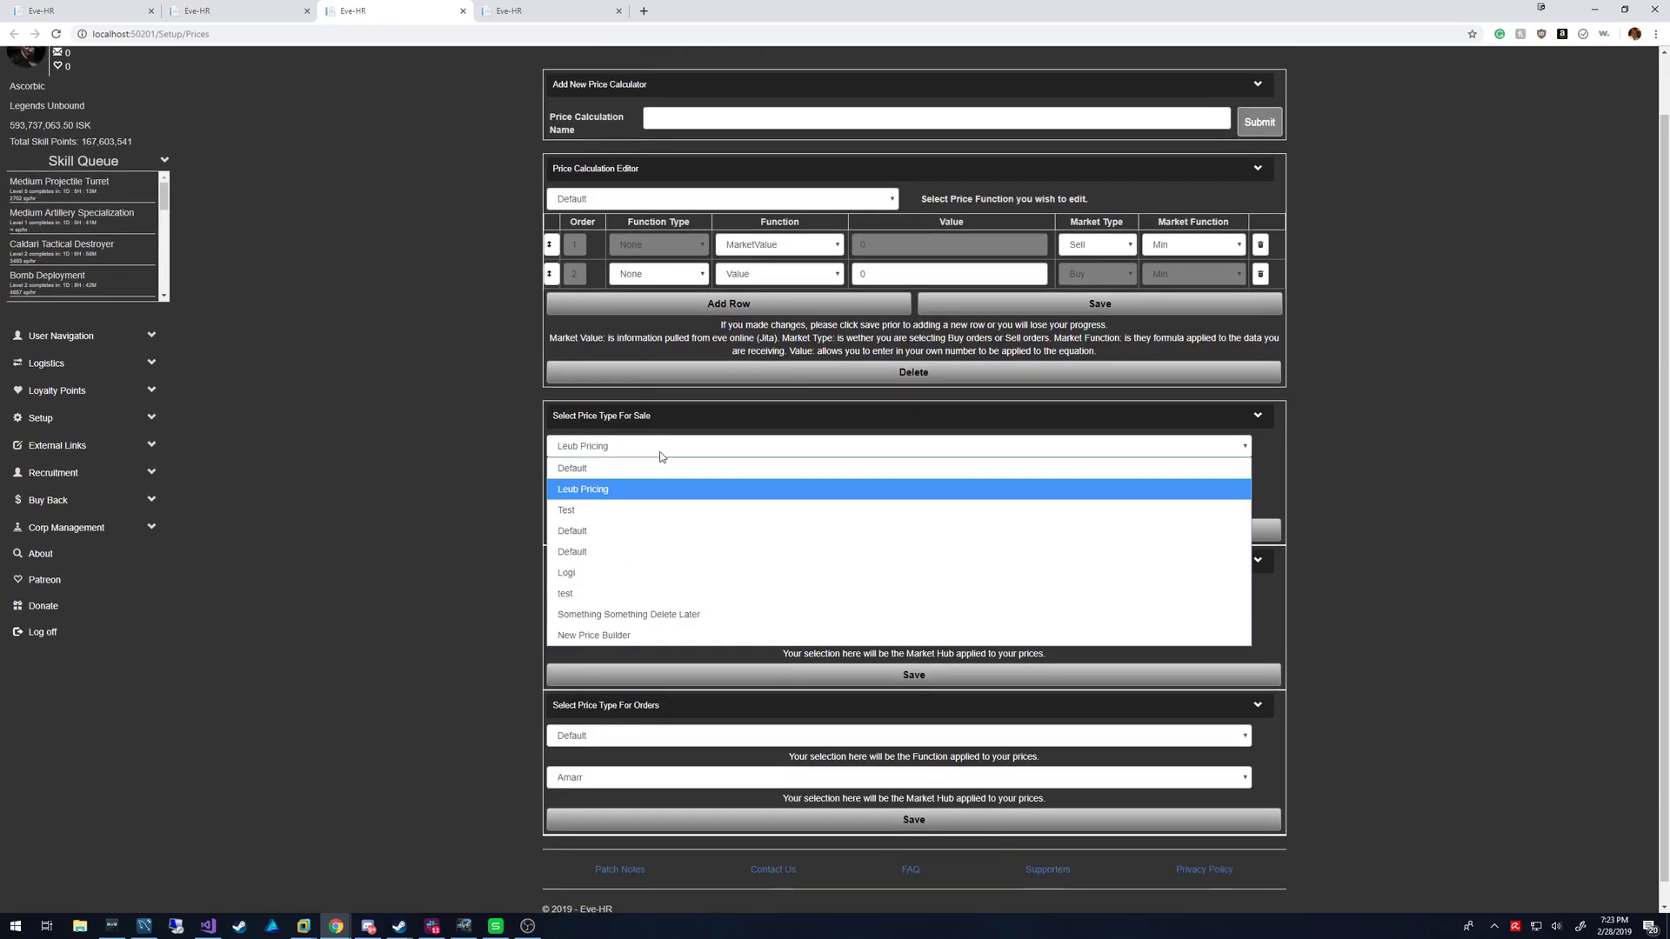
left_click(633, 636)
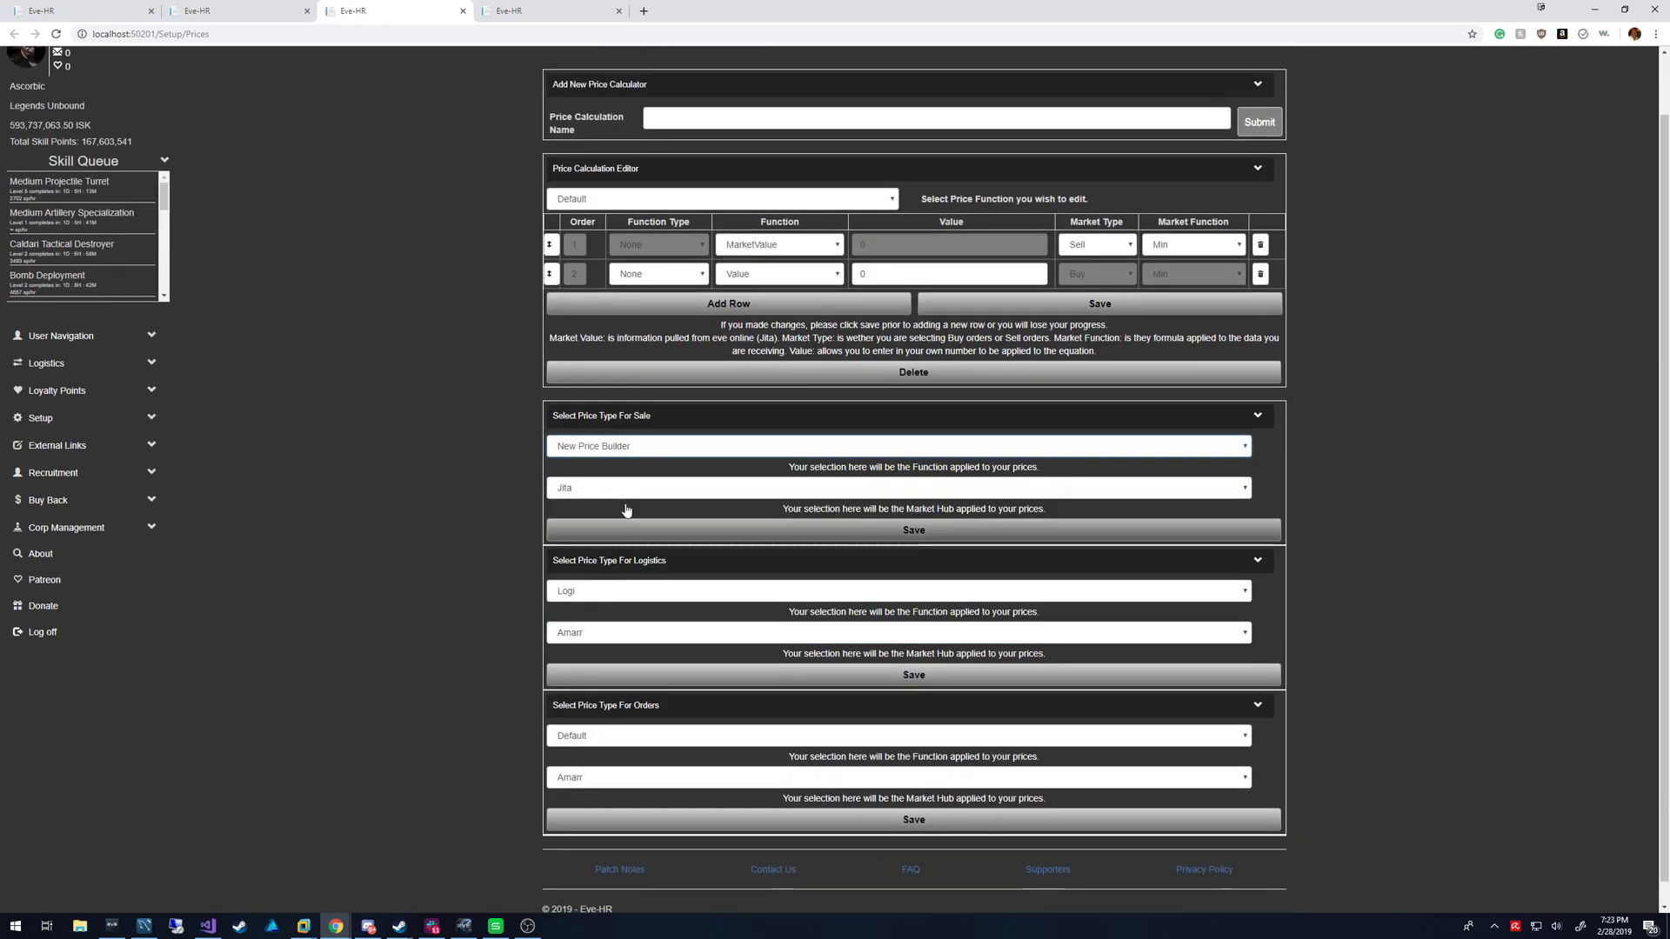
left_click(686, 484)
left_click(437, 522)
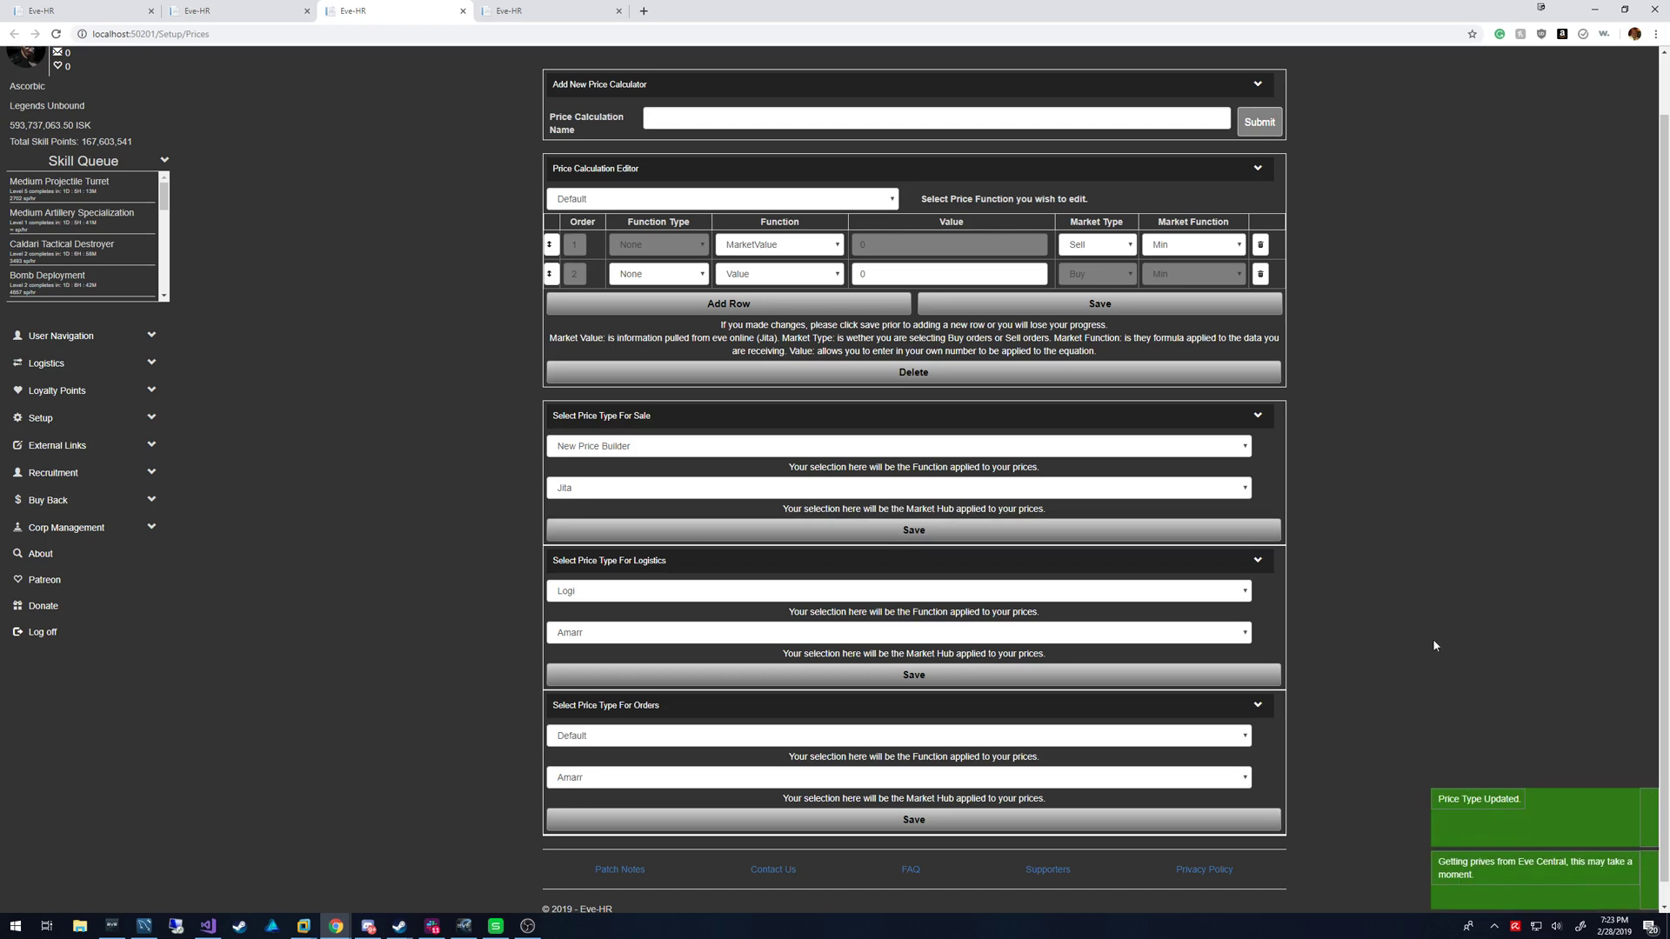
scroll(1001, 443, "up", 1)
left_click(519, 12)
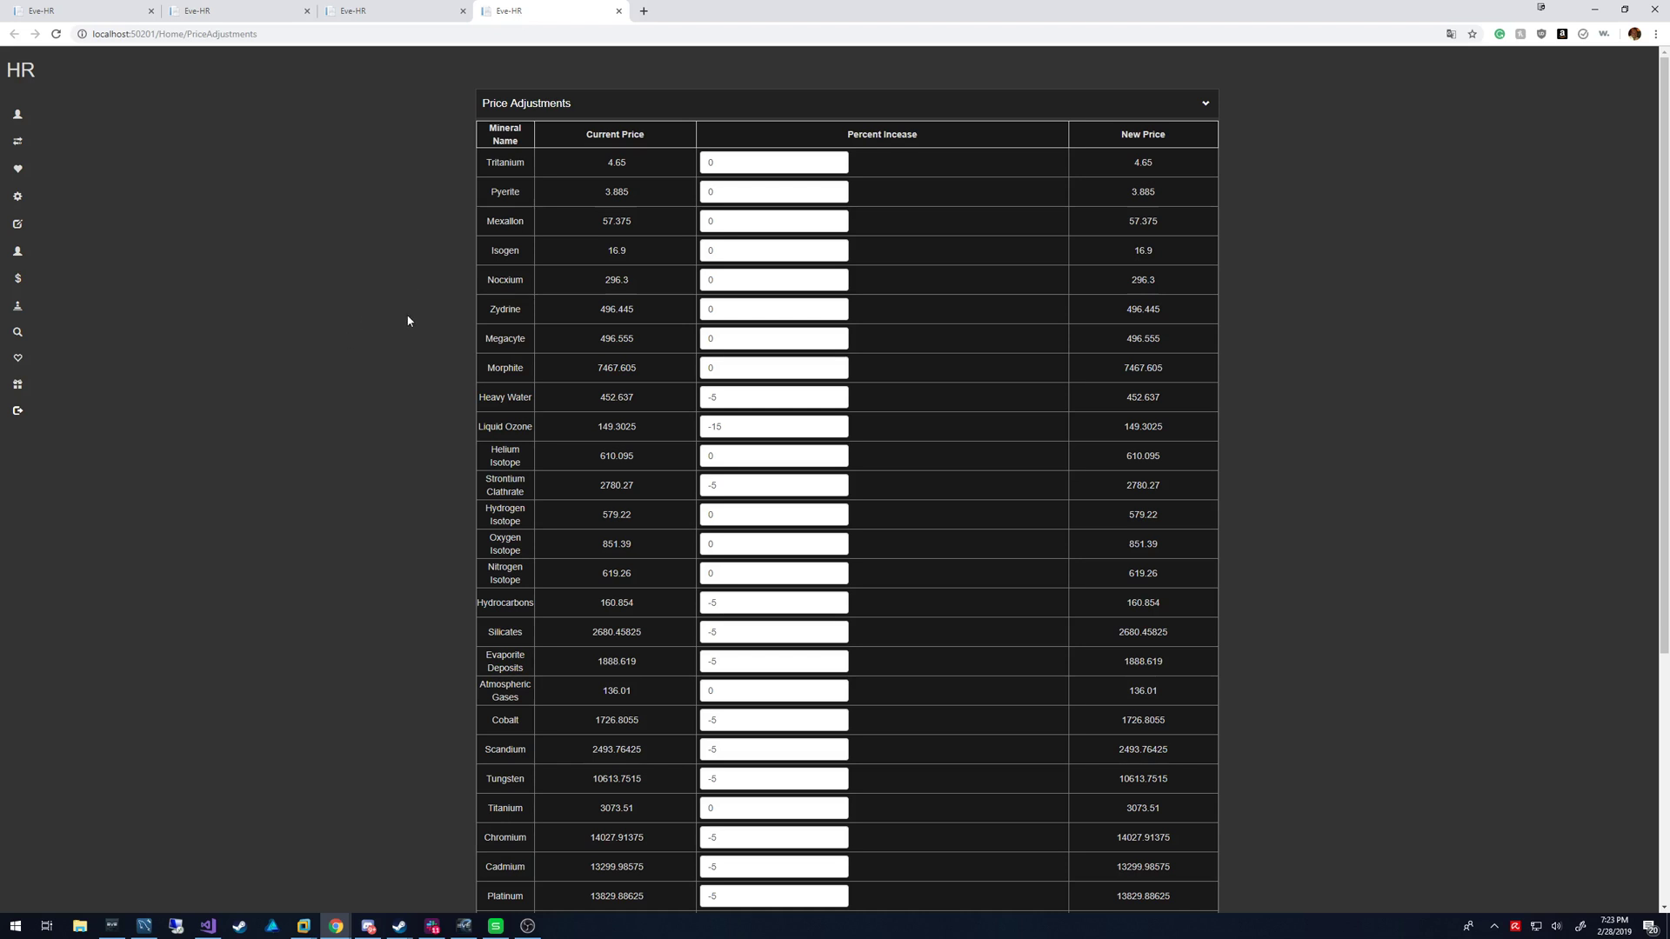
- Enter percent increases of 10 for Tritanium, 50 Pyerite, -10 Mexallon and 100 Isogen
double_click(707, 166)
type("10")
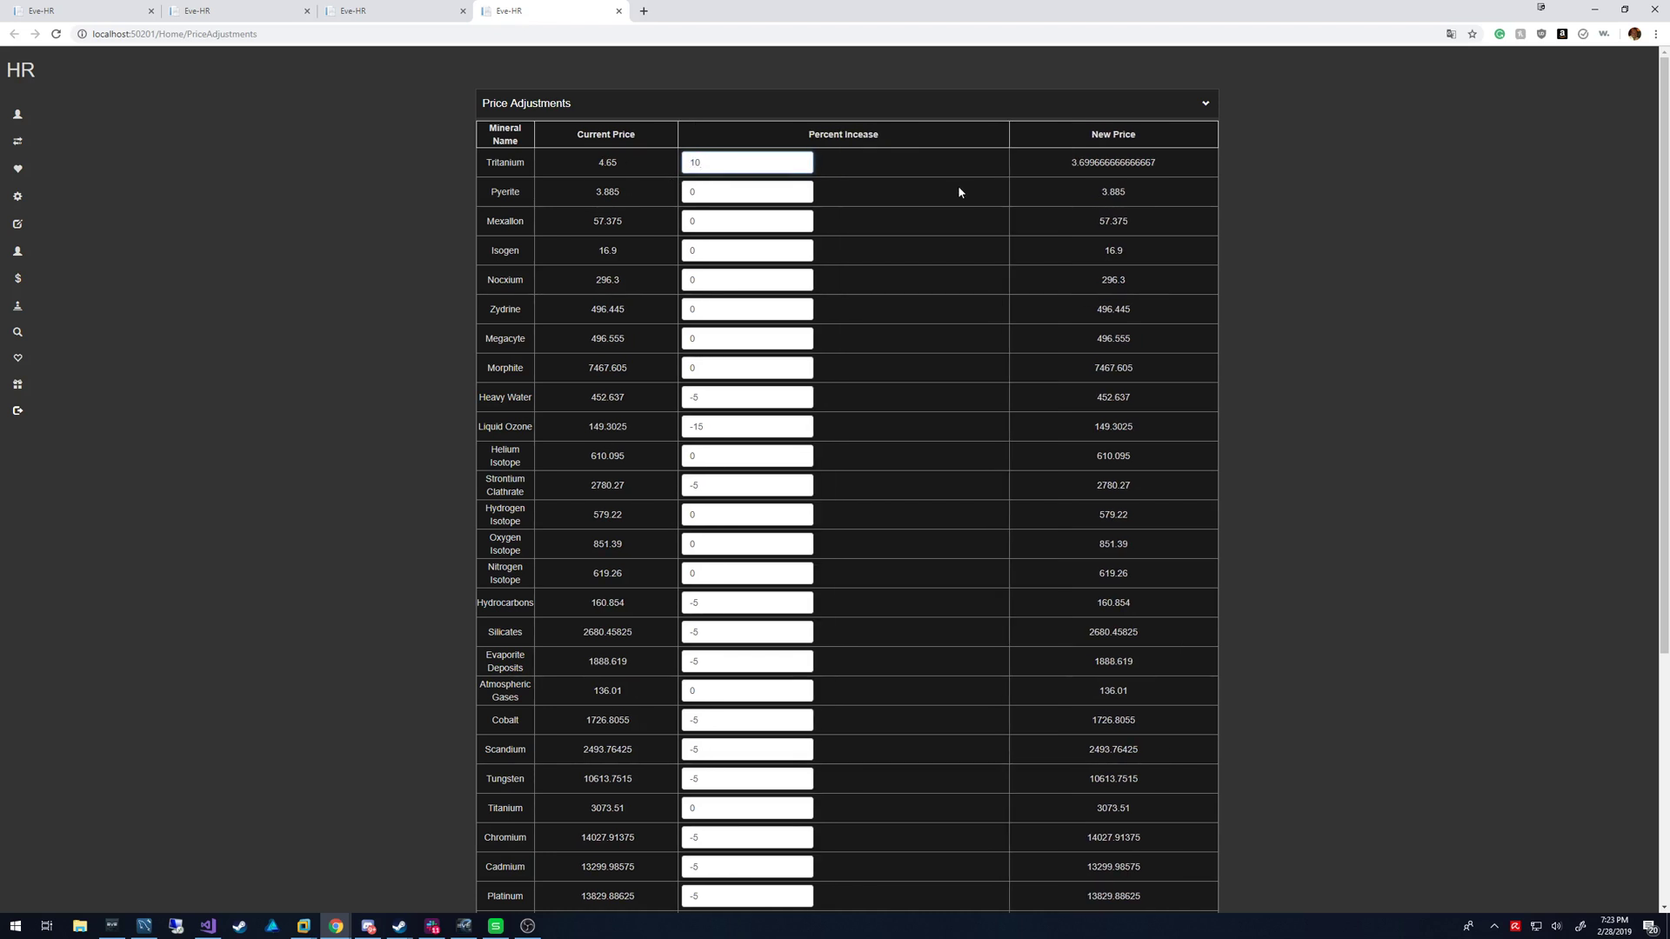
double_click(1135, 163)
double_click(756, 198)
type("50")
double_click(707, 221)
type("-10")
double_click(707, 250)
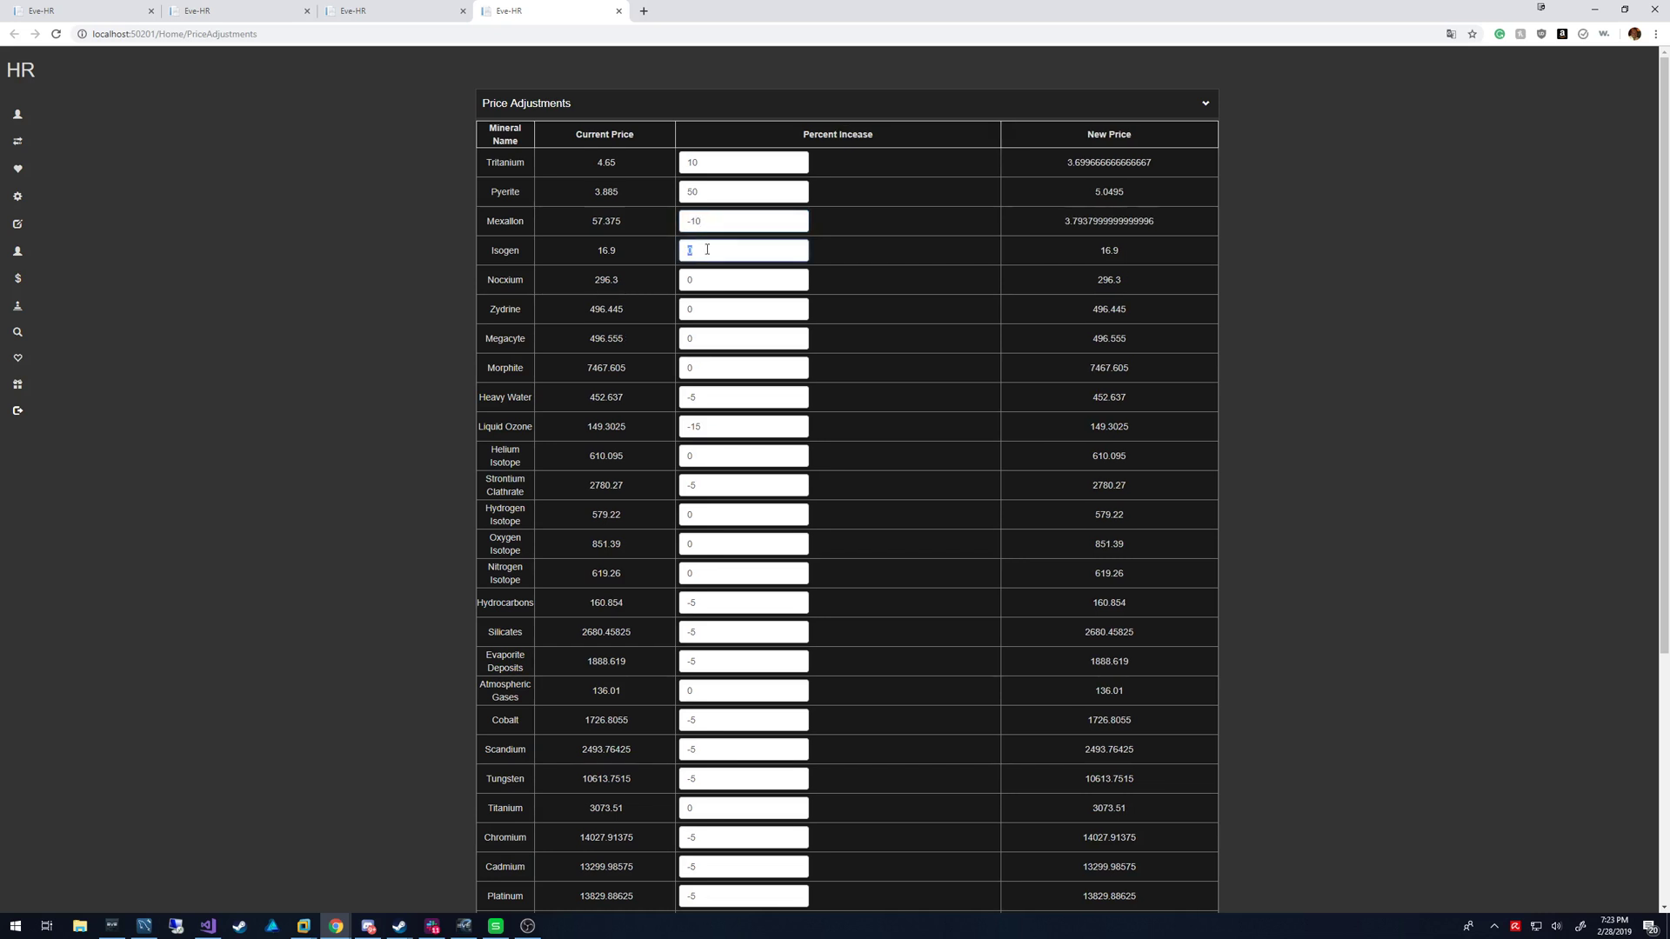
type("100")
left_click(720, 278)
- Change Isogen's percent increase from 100 to 200
left_click(690, 253)
type("-")
key("ctrl+a")
type("100")
key("BackSpace")
key("BackSpace")
key("BackSpace")
left_click(735, 219)
key("ctrl+a")
left_click(735, 248)
type("200")
double_click(735, 247)
- Clear Mexallon's percent increase, after briefly entering 3000
double_click(749, 214)
key("BackSpace")
type("3000")
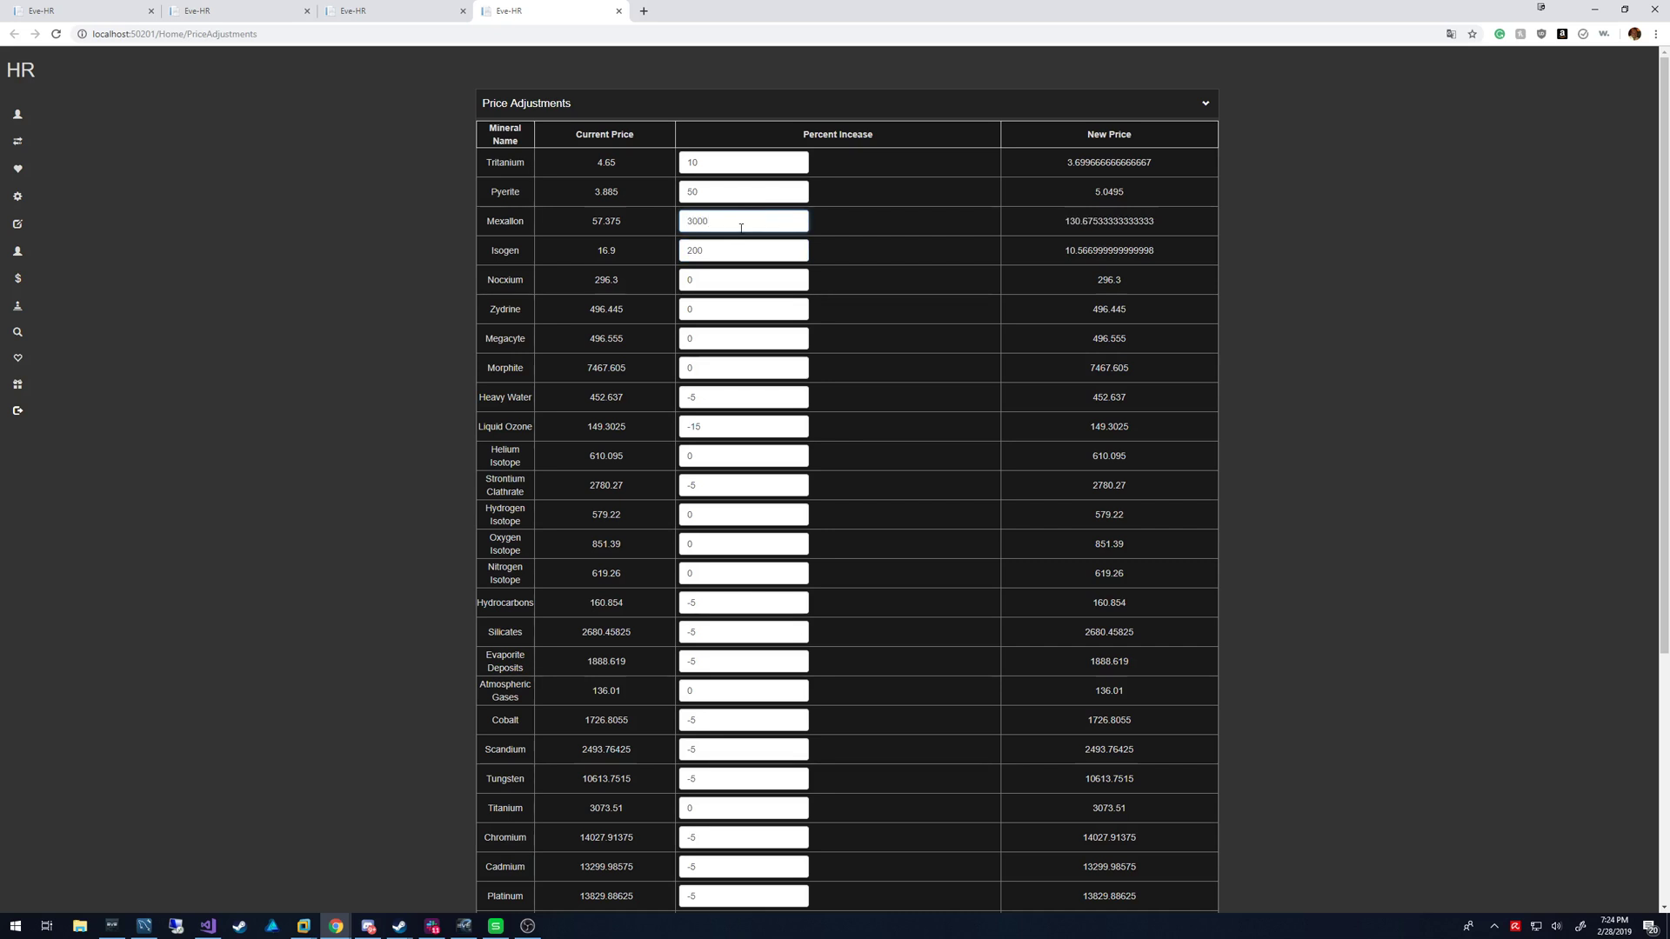
double_click(741, 228)
key("BackSpace")
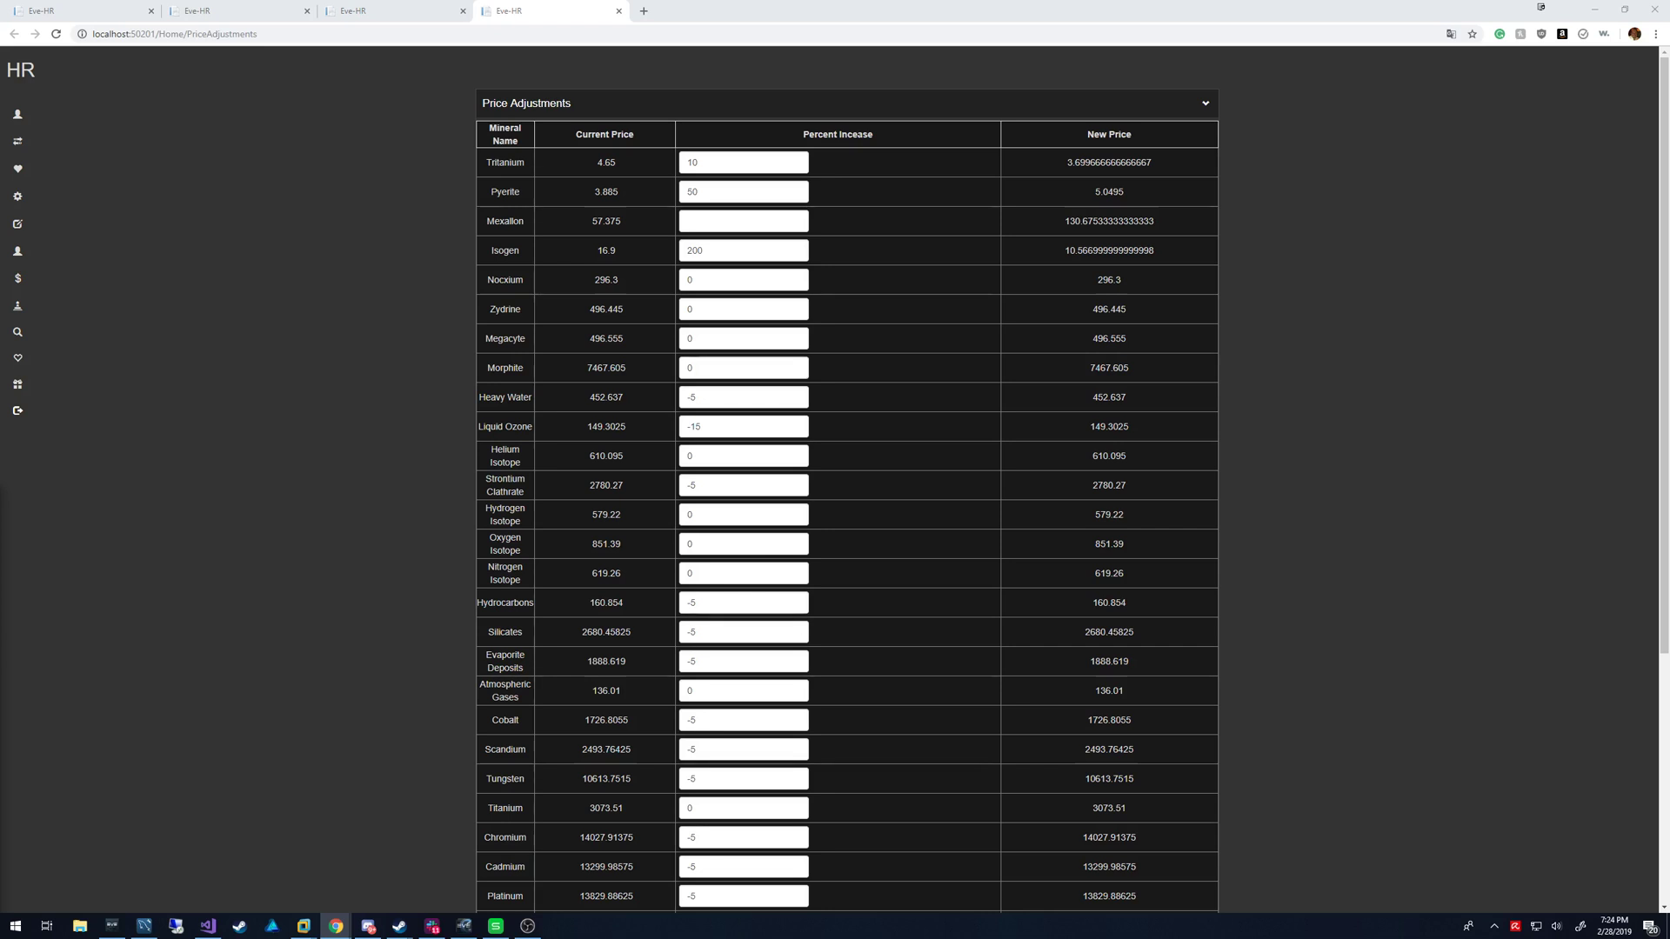
- Re-enter Tritanium's 10 percent and reload so the adjusted prices become current
double_click(728, 163)
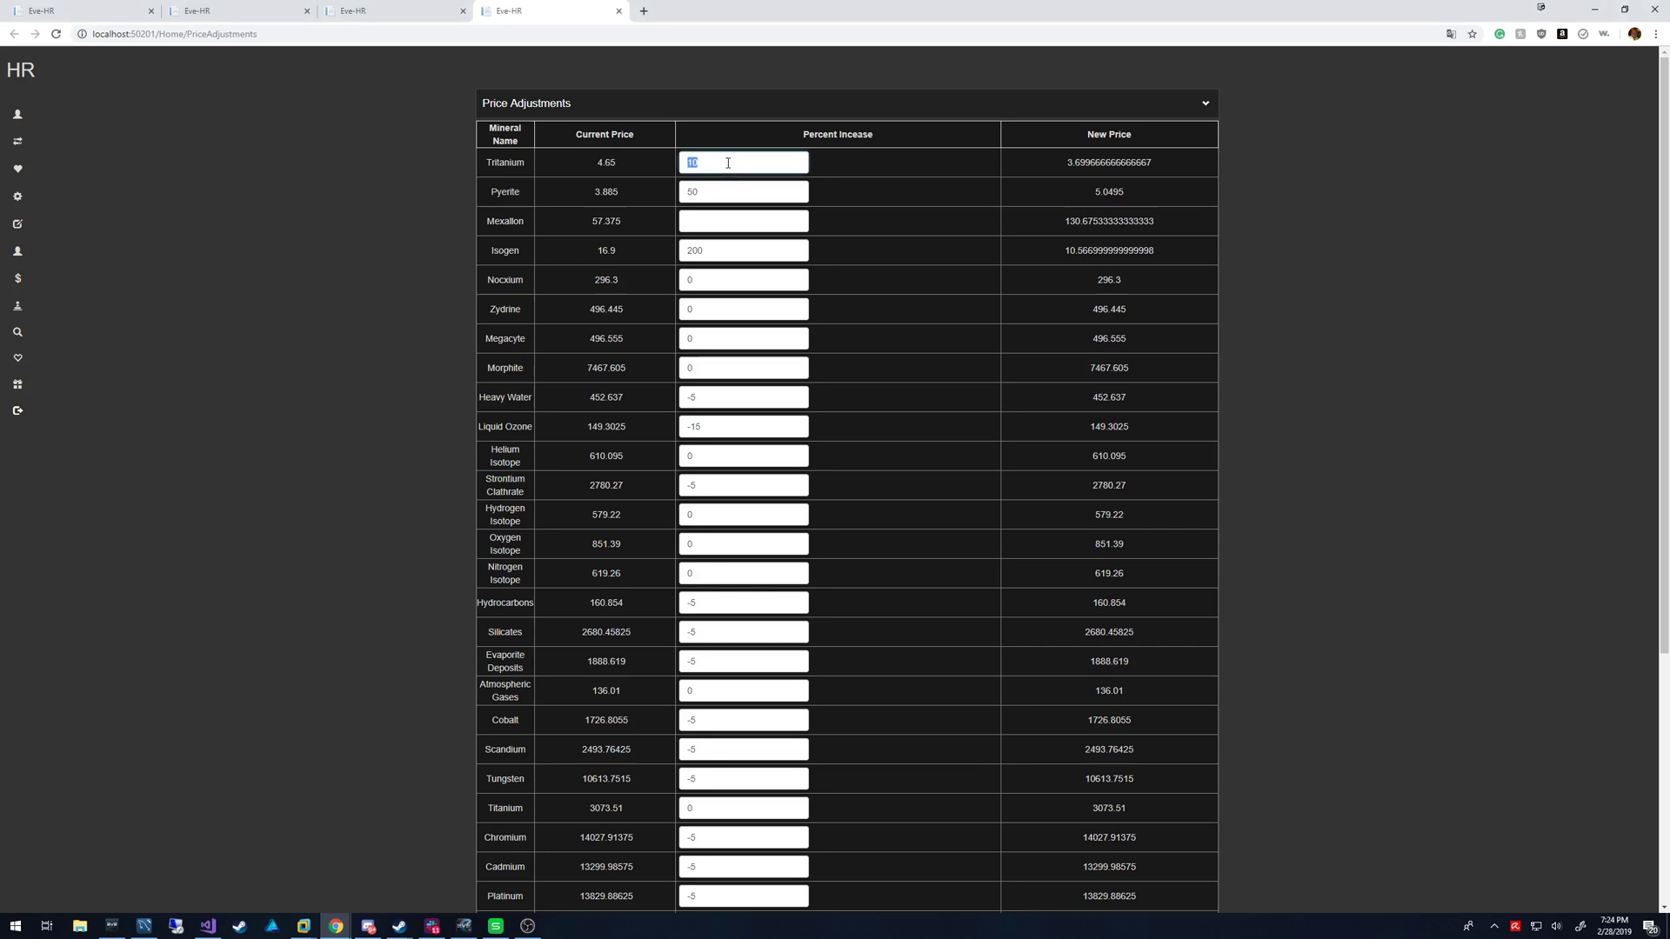
type("-10")
double_click(756, 165)
type("10")
double_click(756, 165)
key("Return")
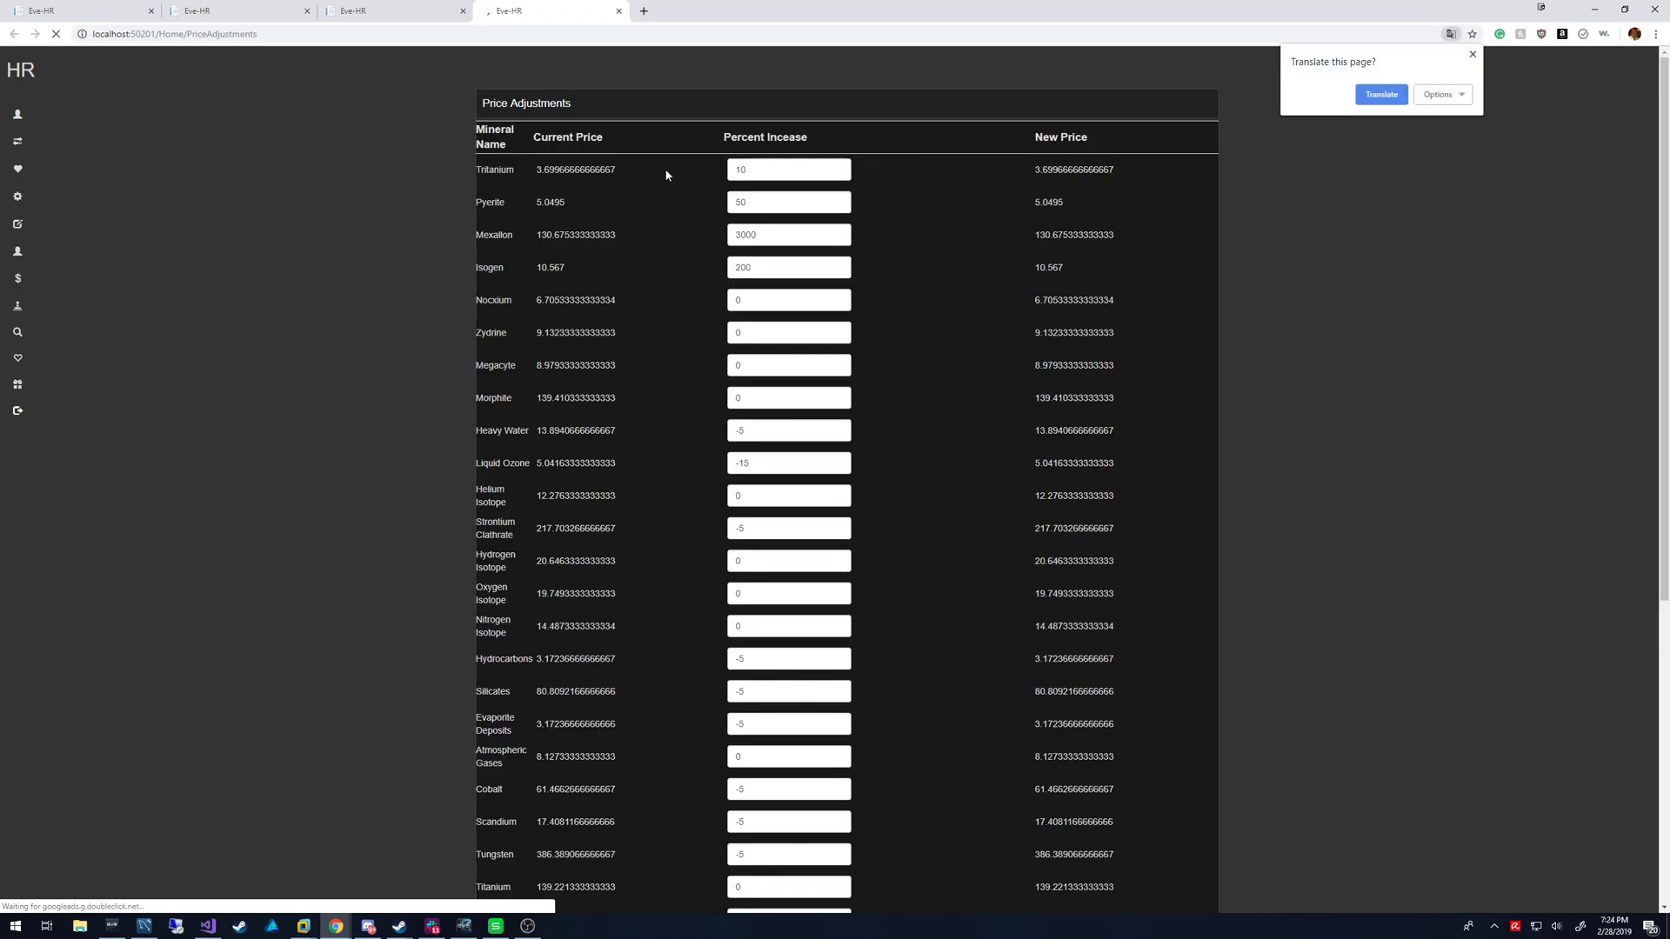
- Set Tritanium's percent increase to 100 and select Pyerite's percentage field
triple_click(773, 162)
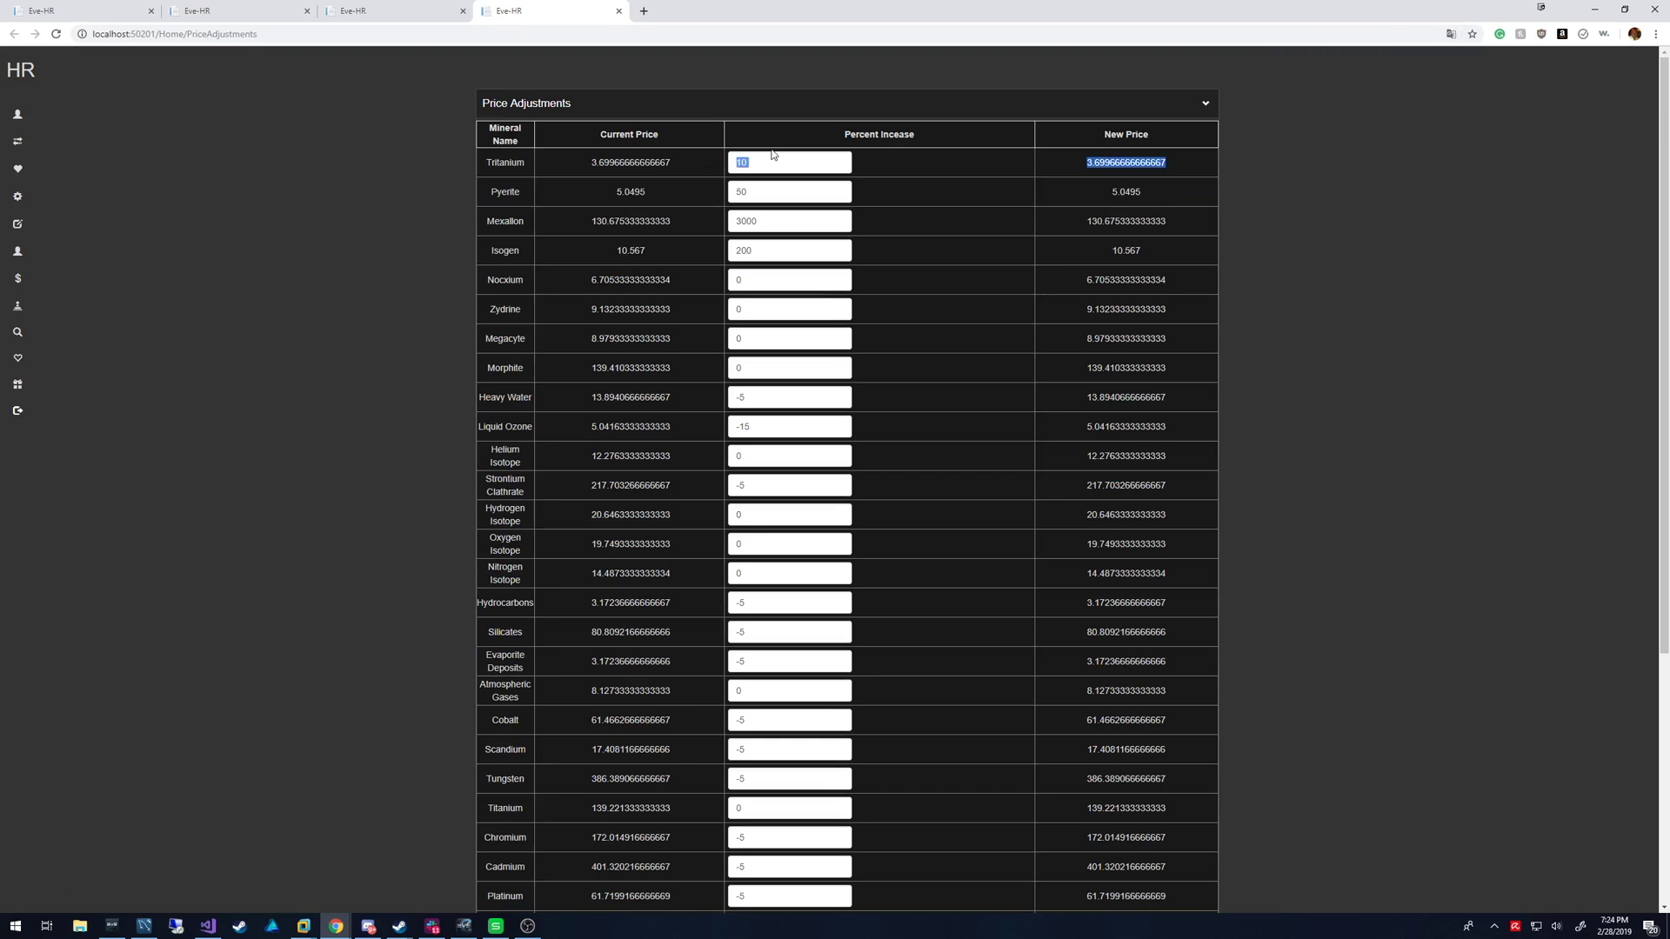
double_click(767, 169)
key("BackSpace")
type("100")
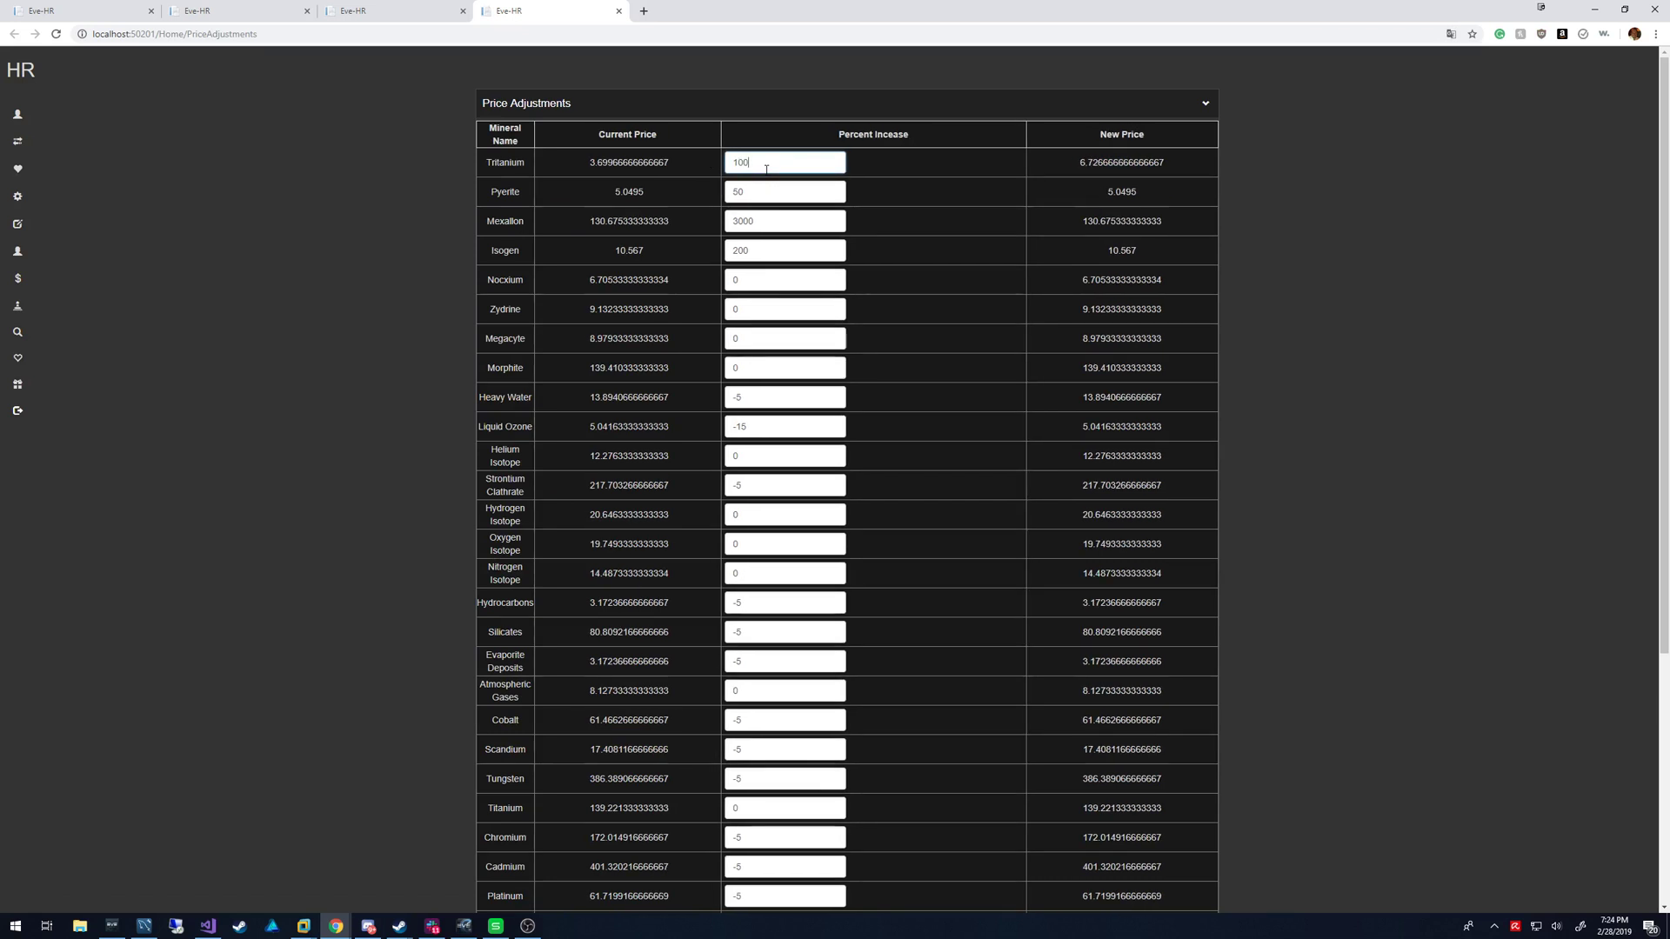
double_click(783, 200)
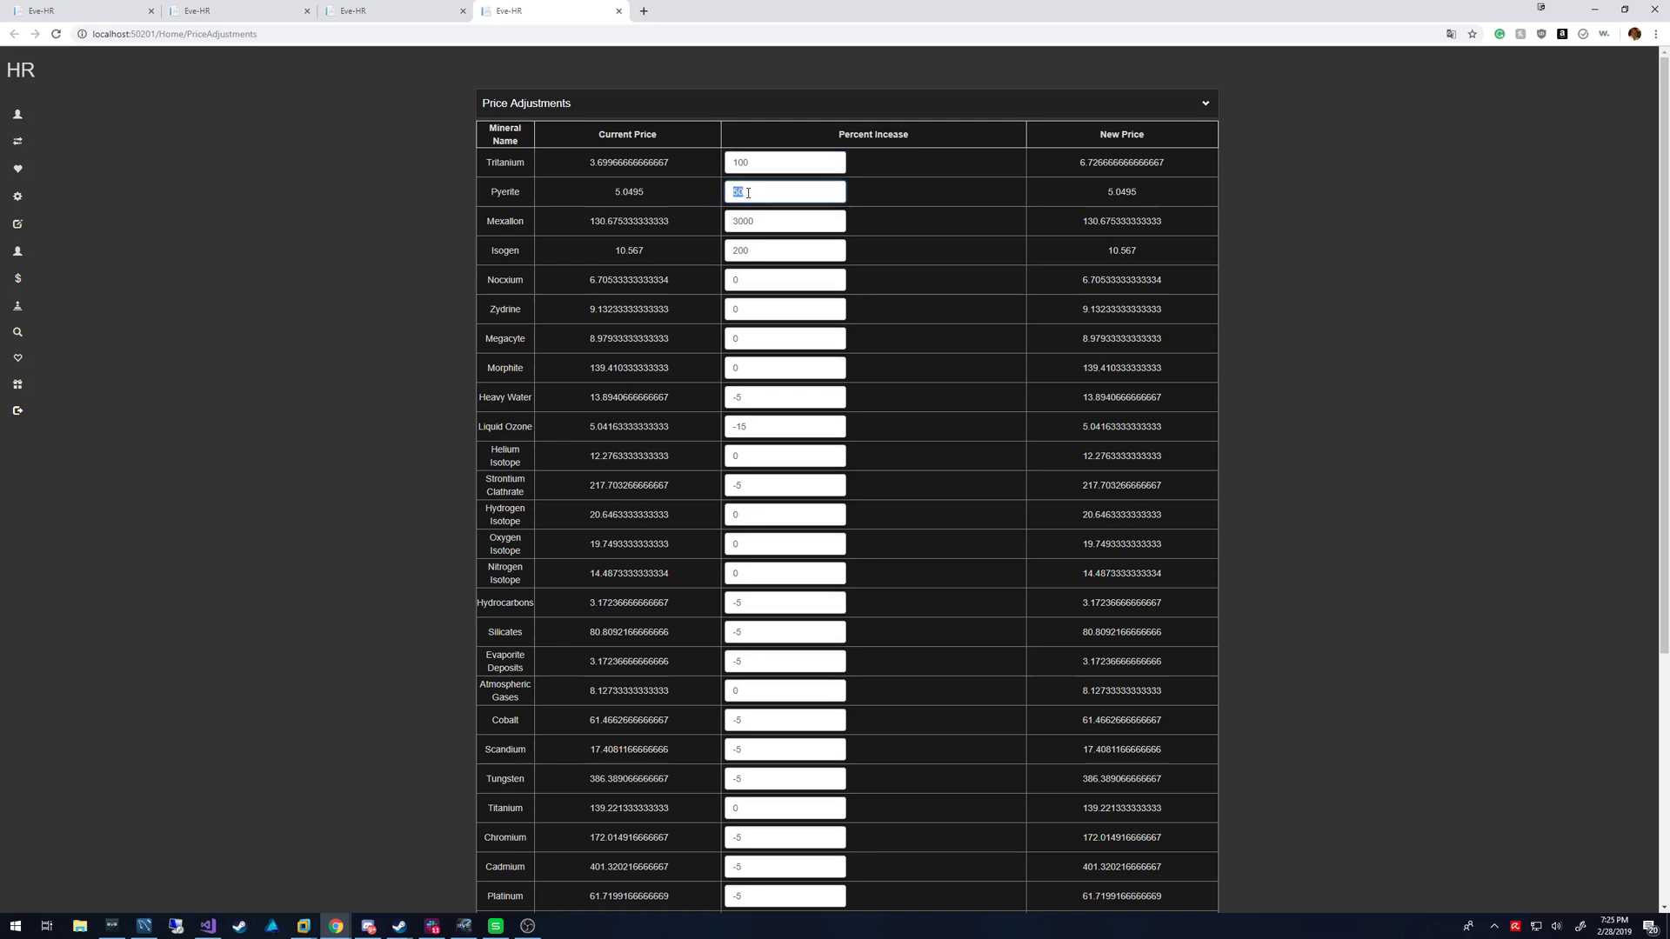
- Enter 500 as Pyerite's percent increase and scroll through the adjusted prices
type("500")
left_click(789, 214)
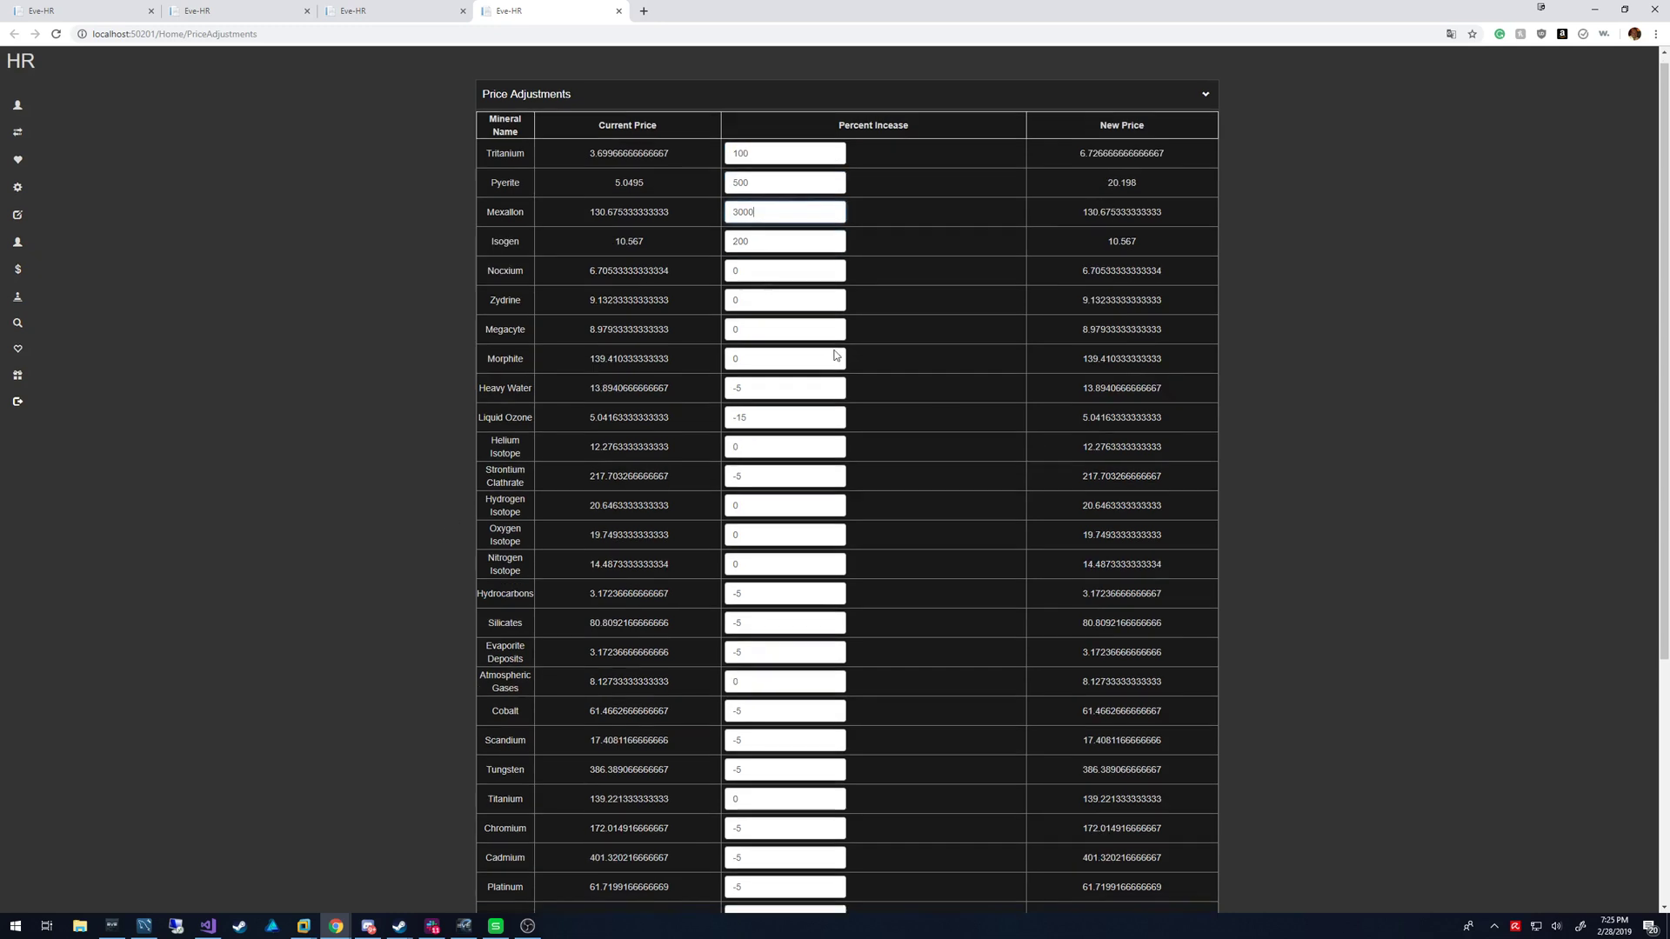
scroll(440, 537, "down", 5)
scroll(835, 355, "up", 5)
scroll(653, 833, "down", 5)
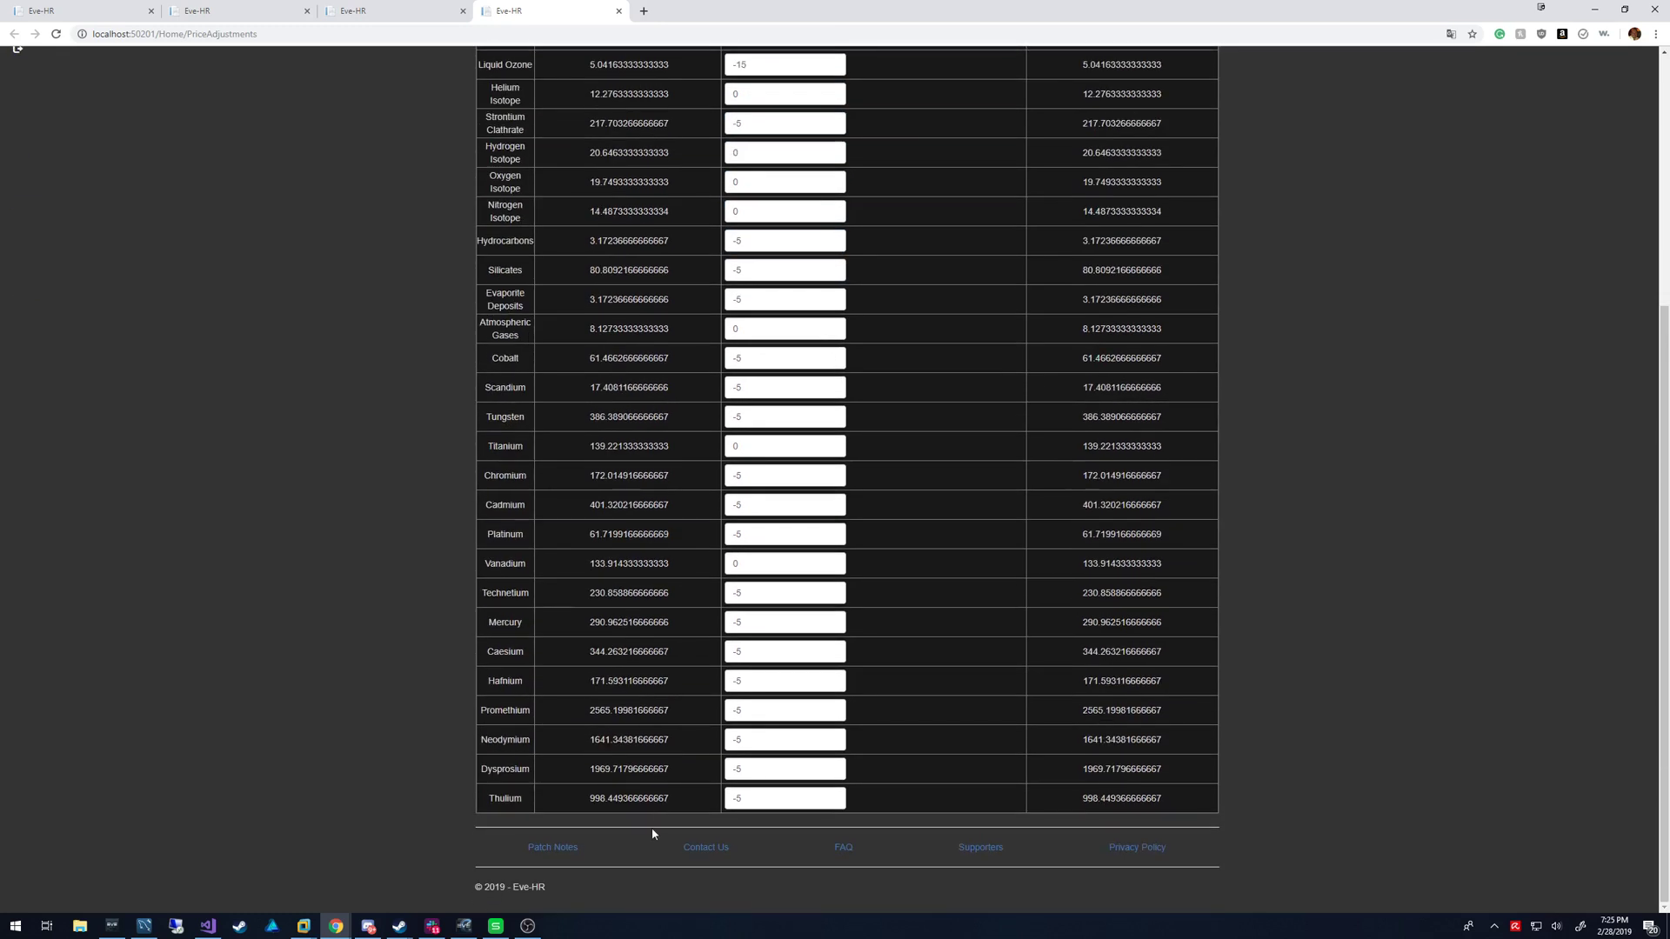
scroll(809, 378, "up", 5)
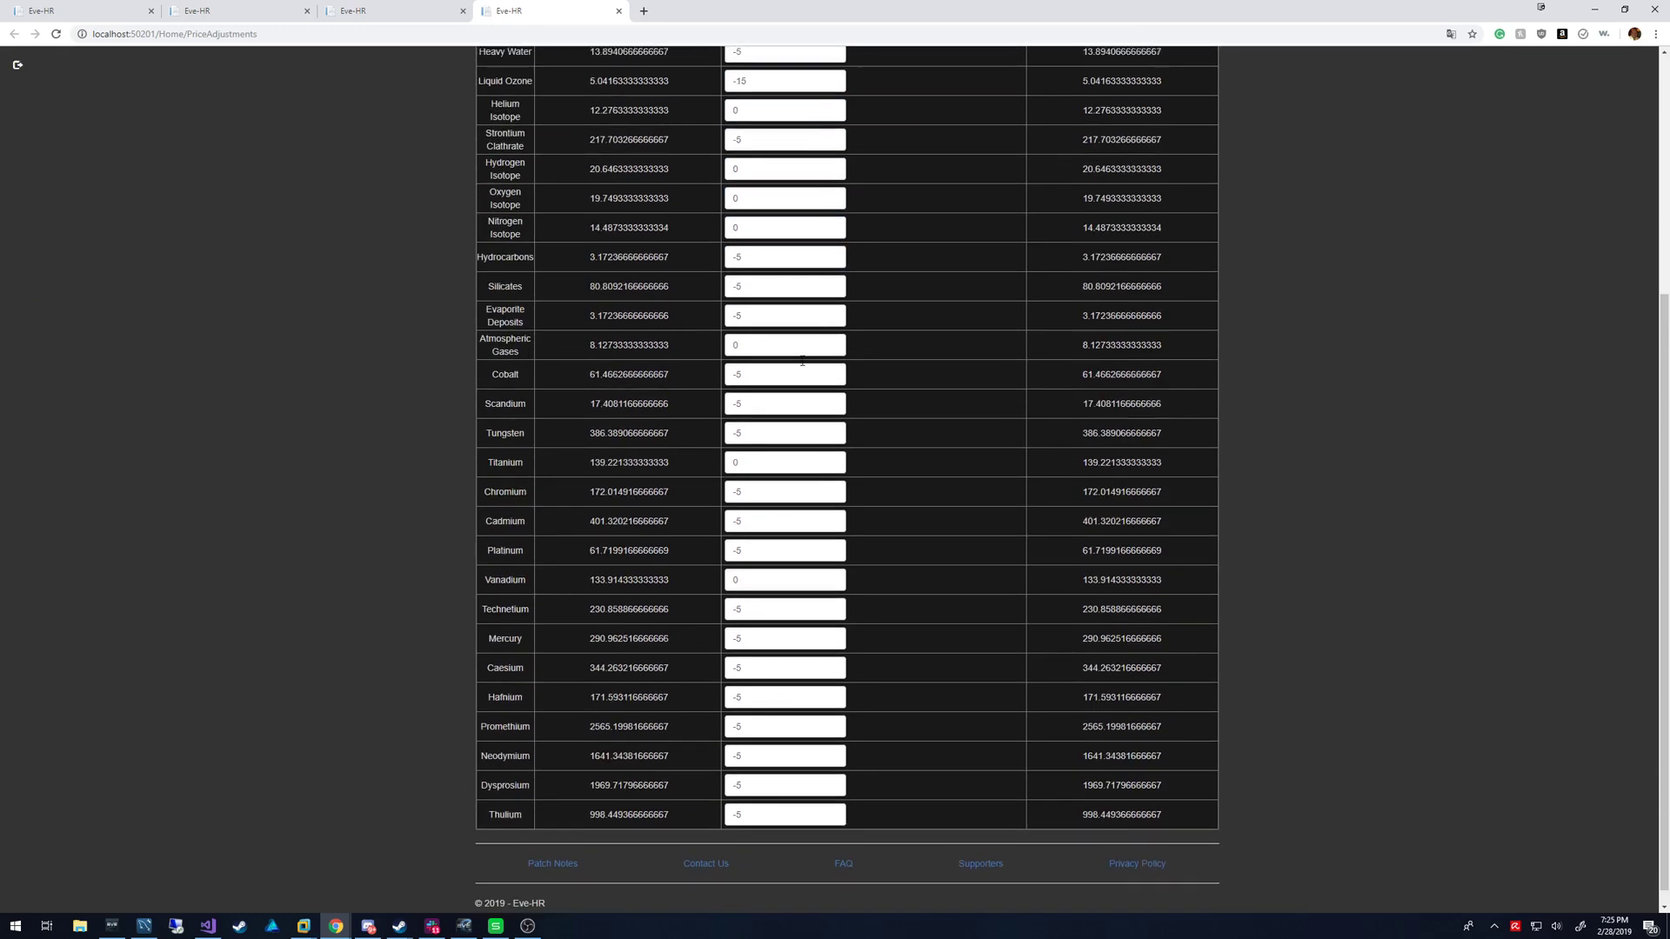
scroll(778, 384, "down", 5)
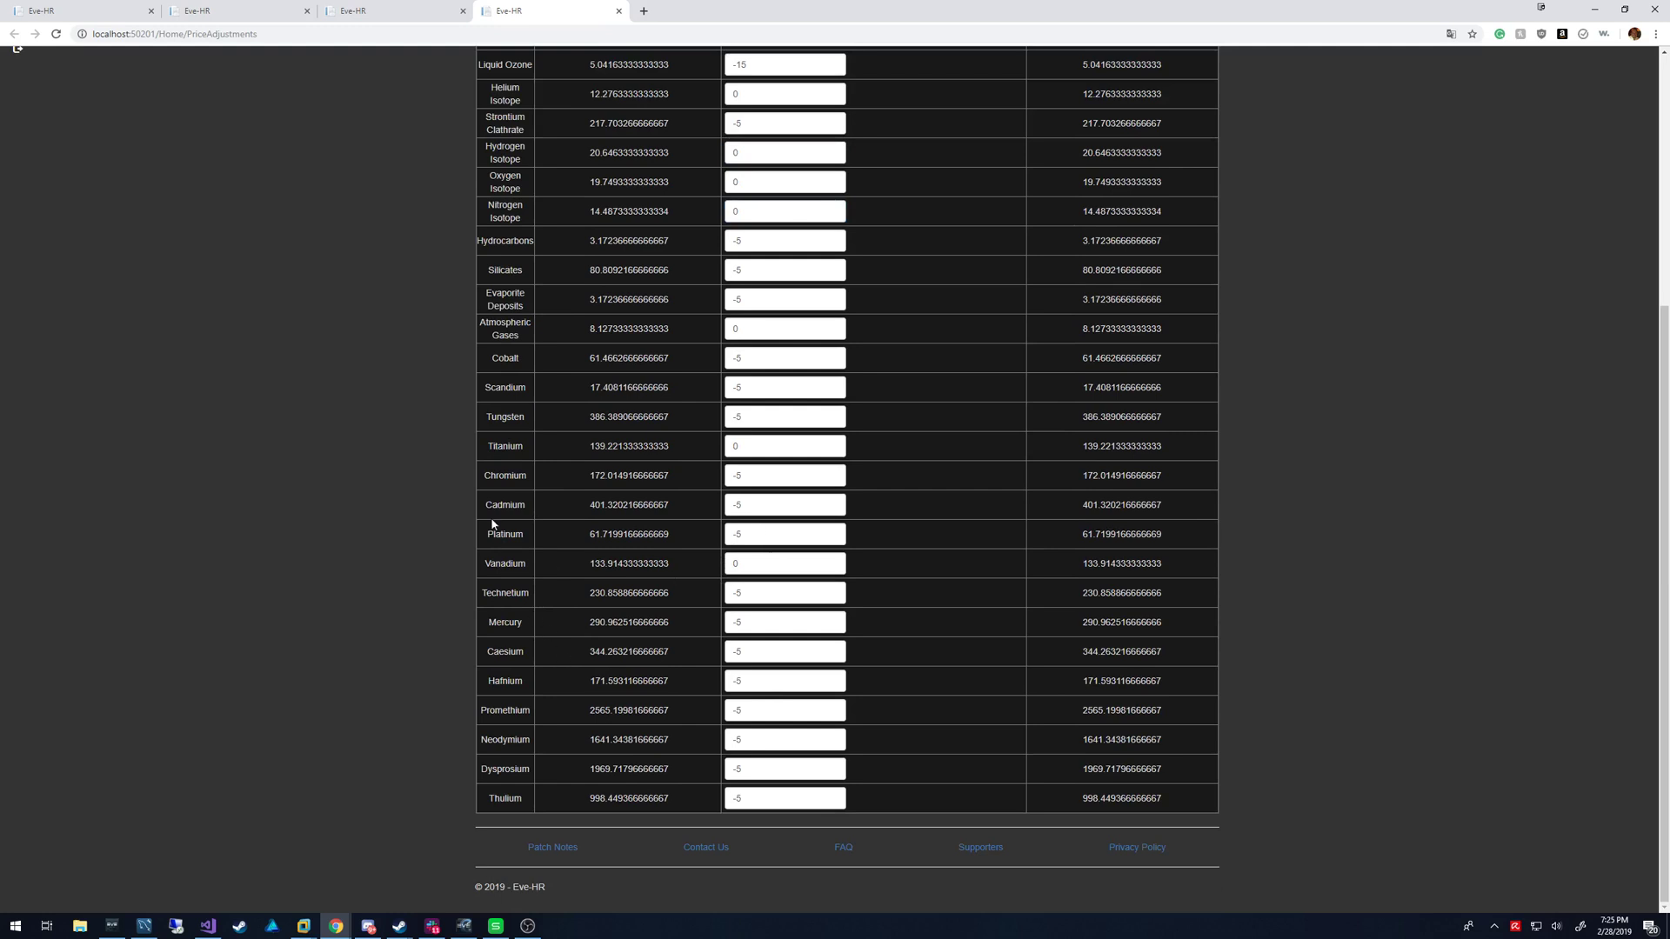
scroll(521, 244, "up", 5)
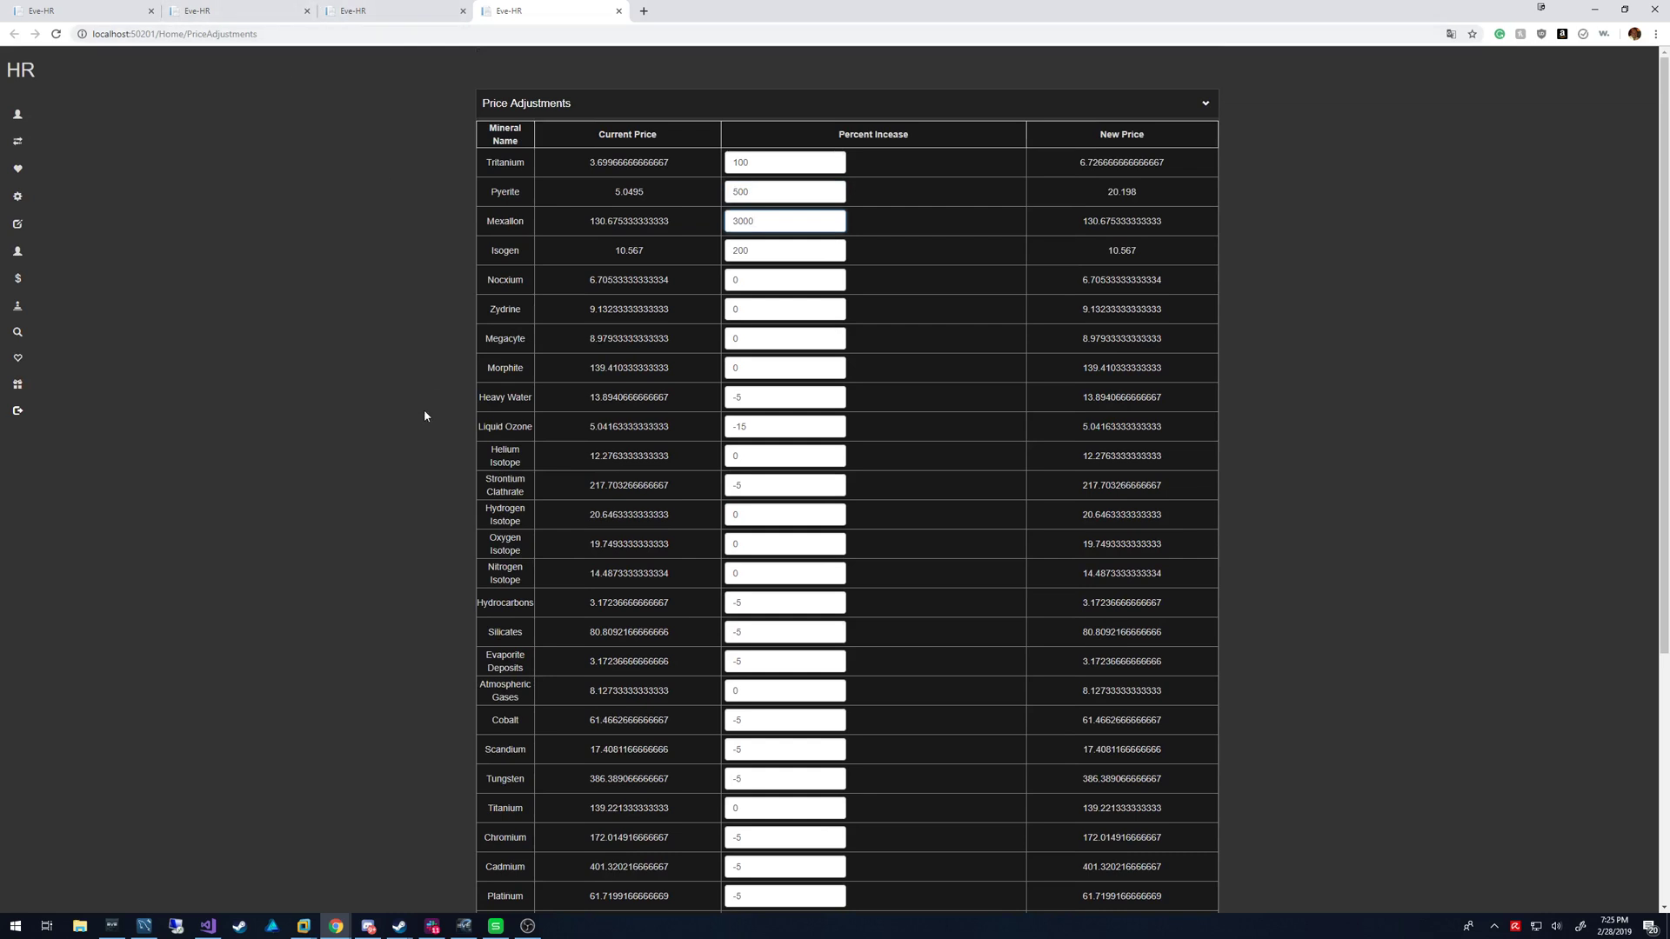
- Open Buy Back's Ore Values page in a new browser tab and switch to it
mouse_move(18, 250)
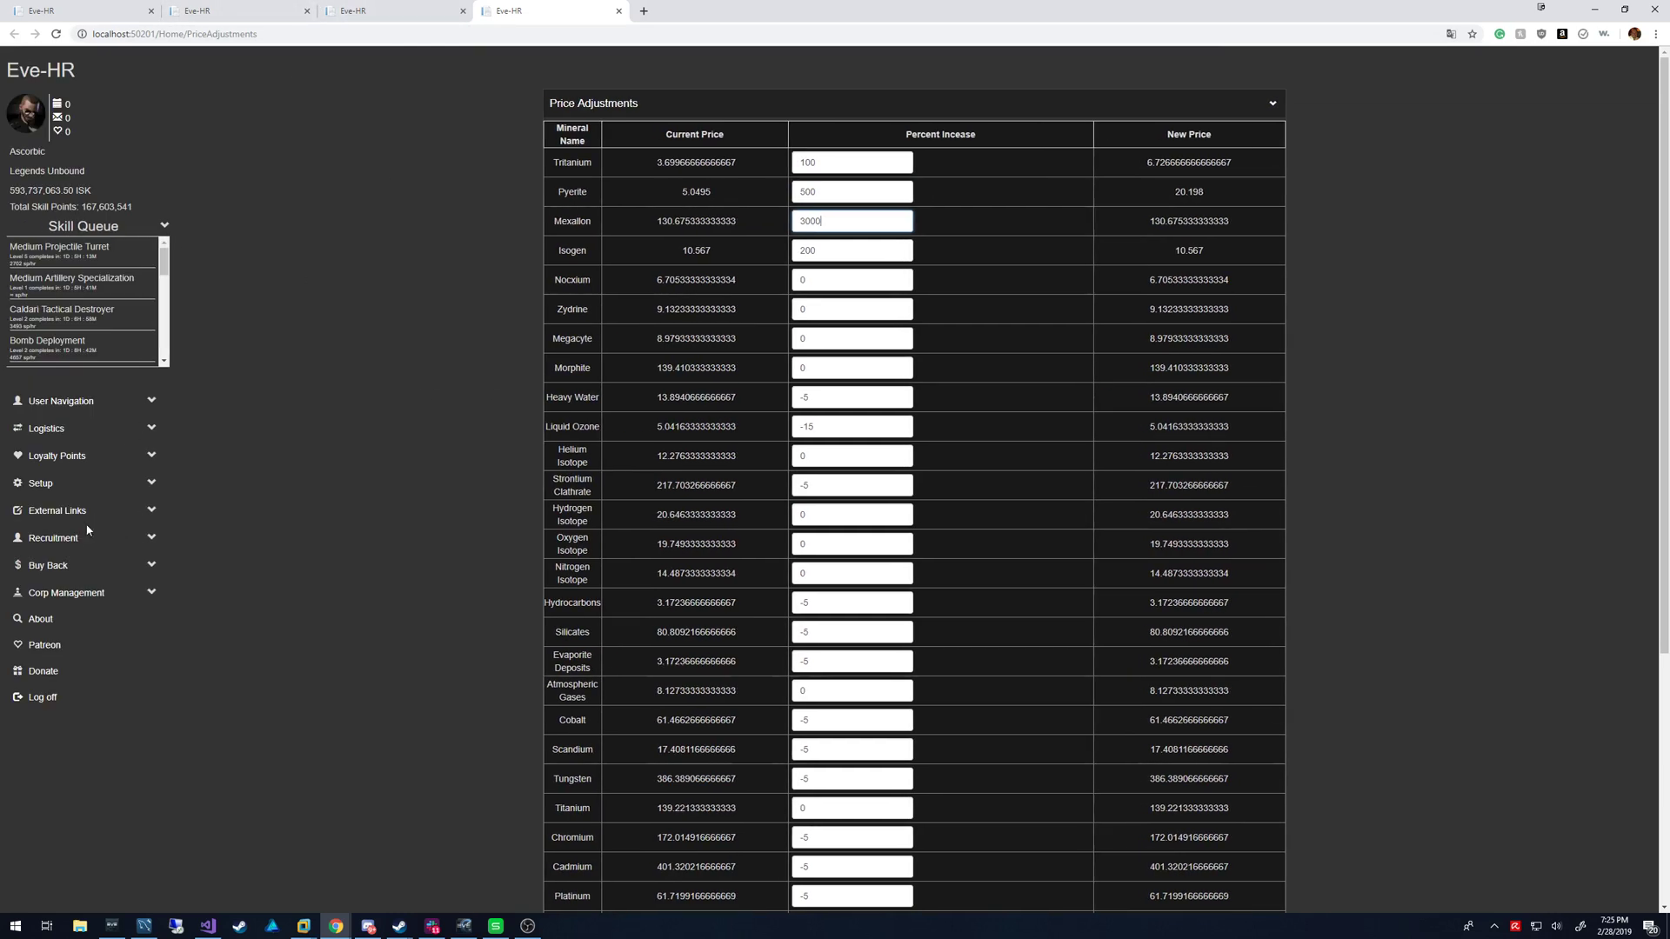
left_click(88, 567)
scroll(96, 600, "down", 2)
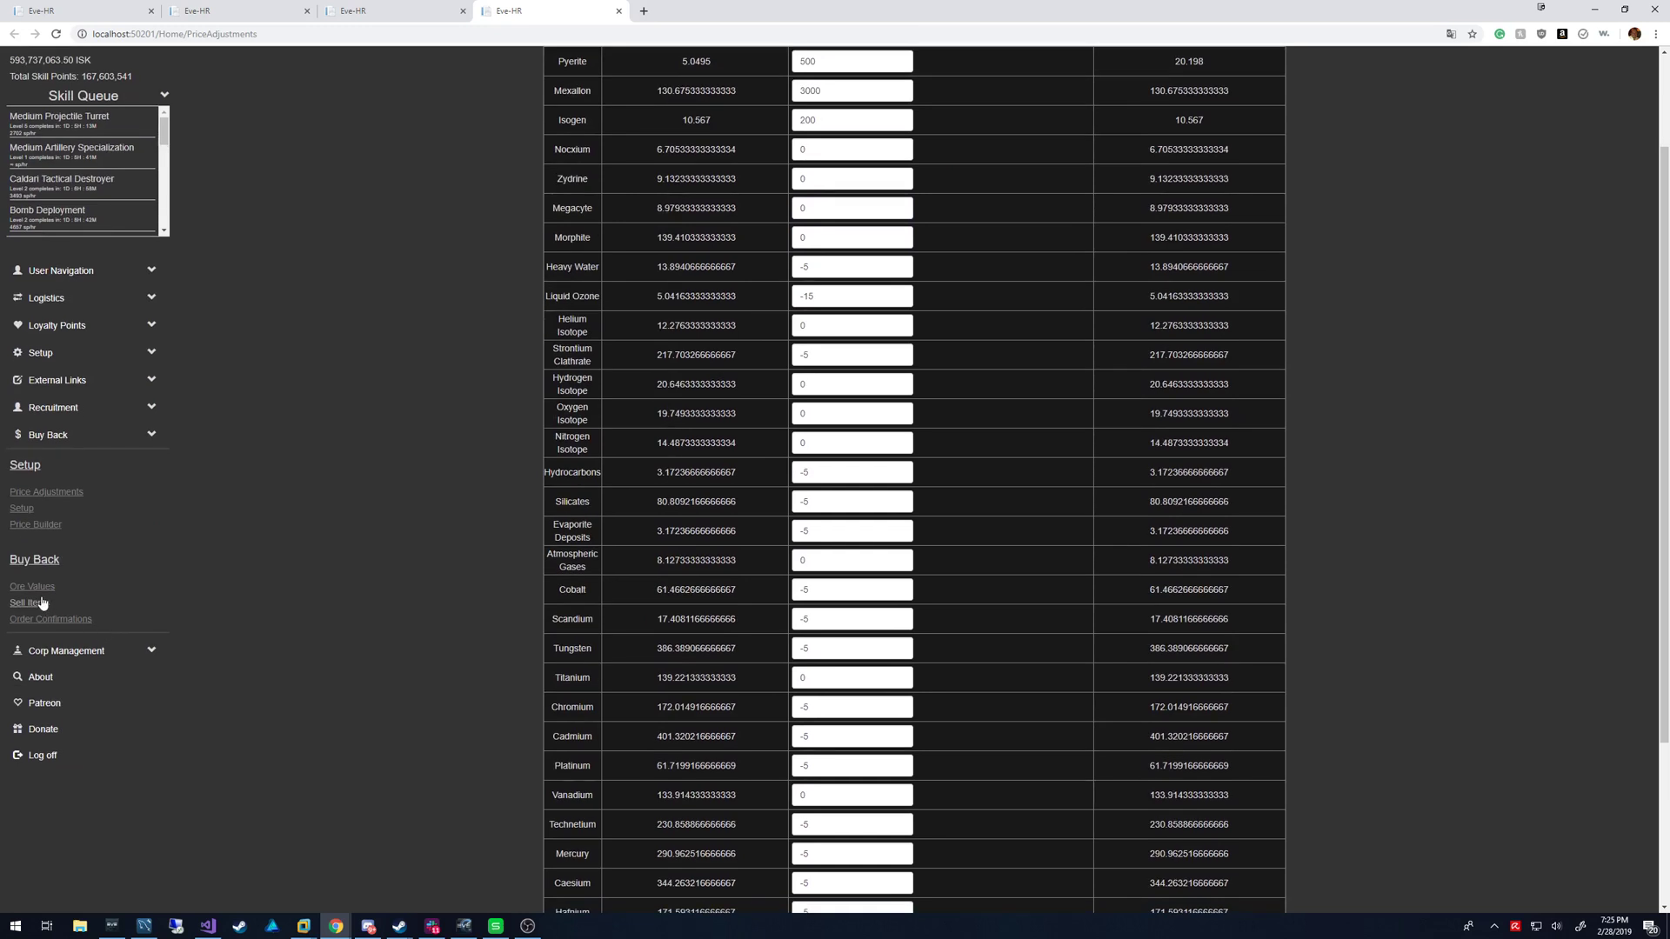
right_click(37, 588)
left_click(128, 604)
scroll(277, 597, "up", 2)
key("ctrl+Tab")
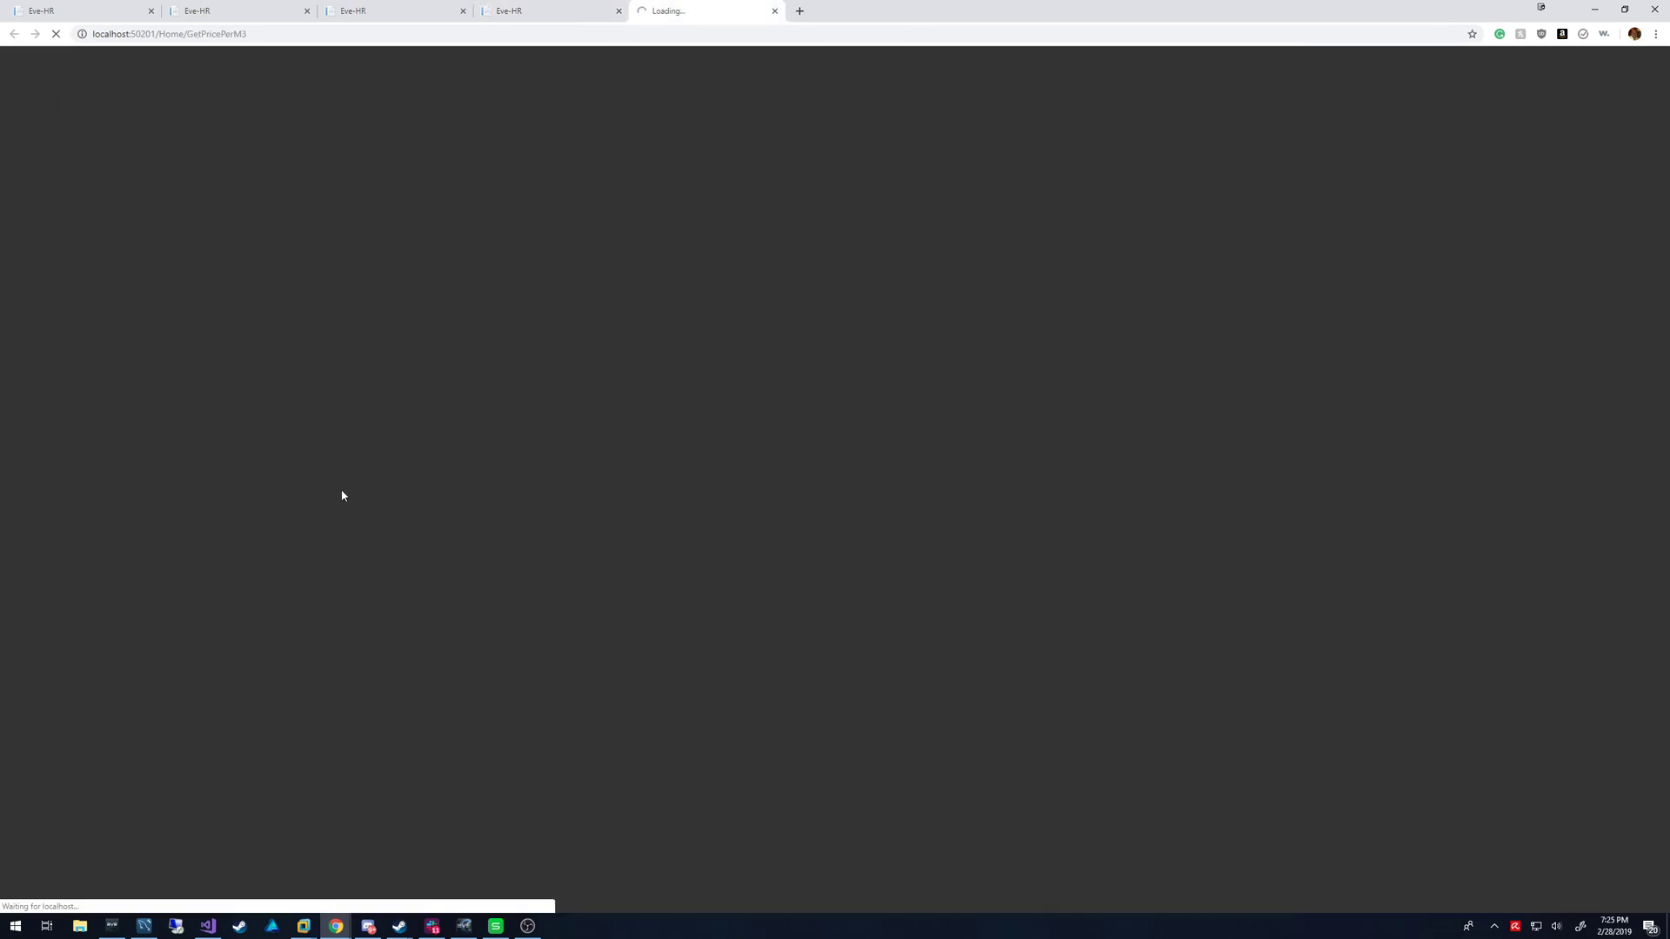
- In the first tab, load Buy Back's Sell Items page
key("ctrl+Tab")
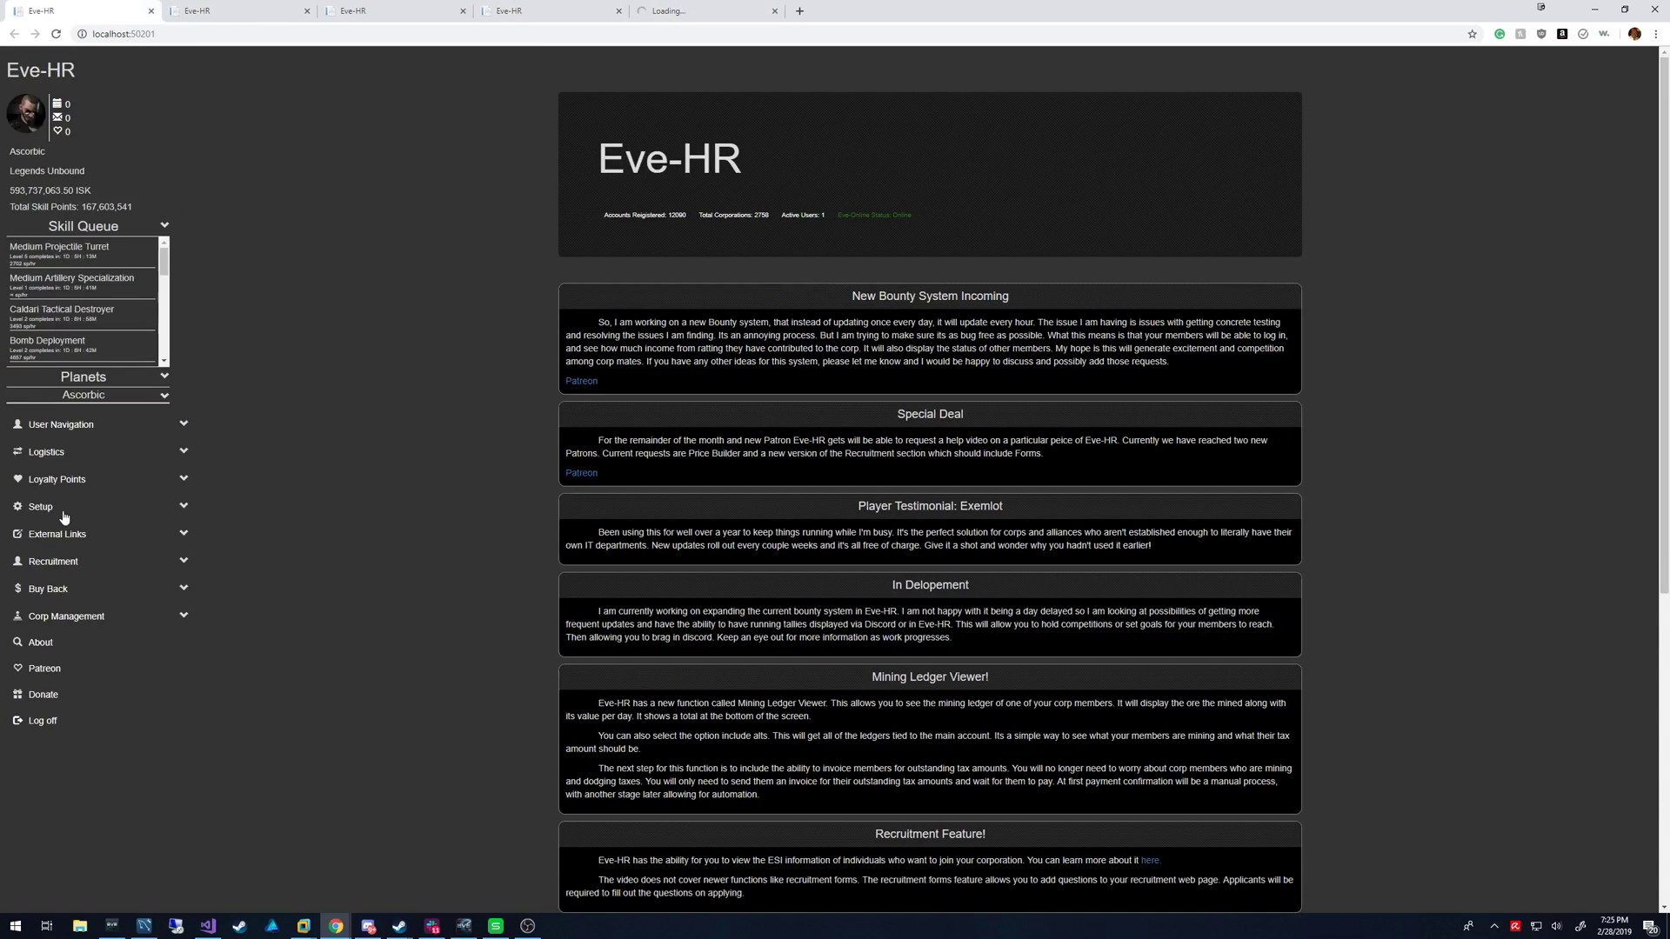
left_click(65, 517)
left_click(80, 517)
left_click(78, 592)
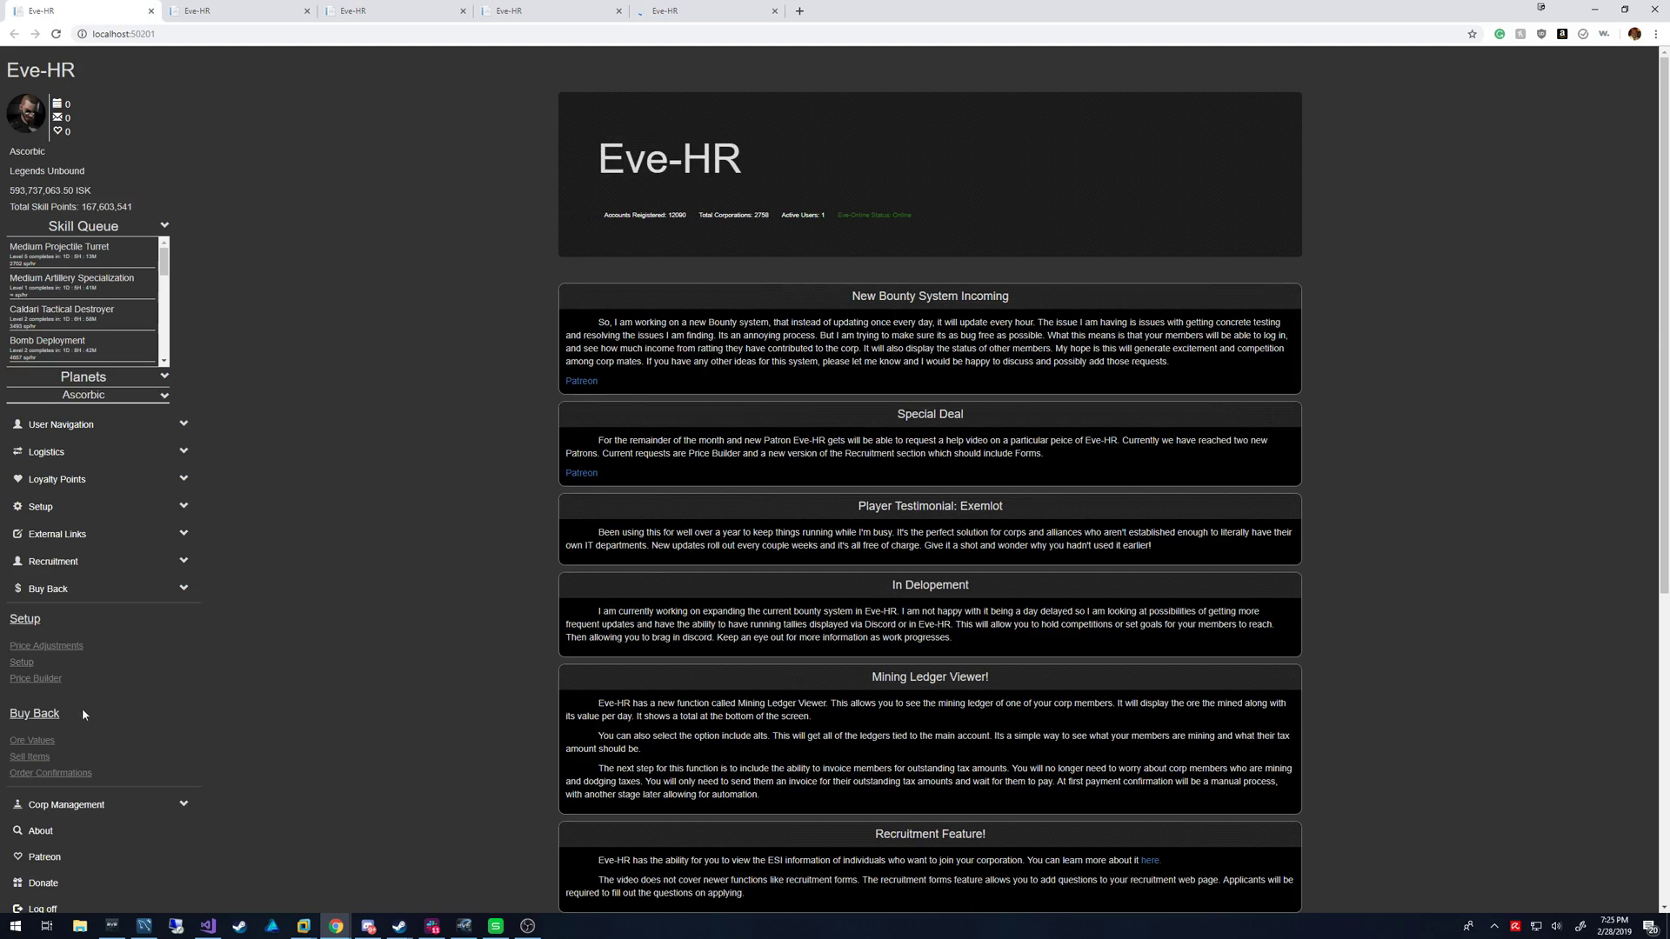
left_click(49, 761)
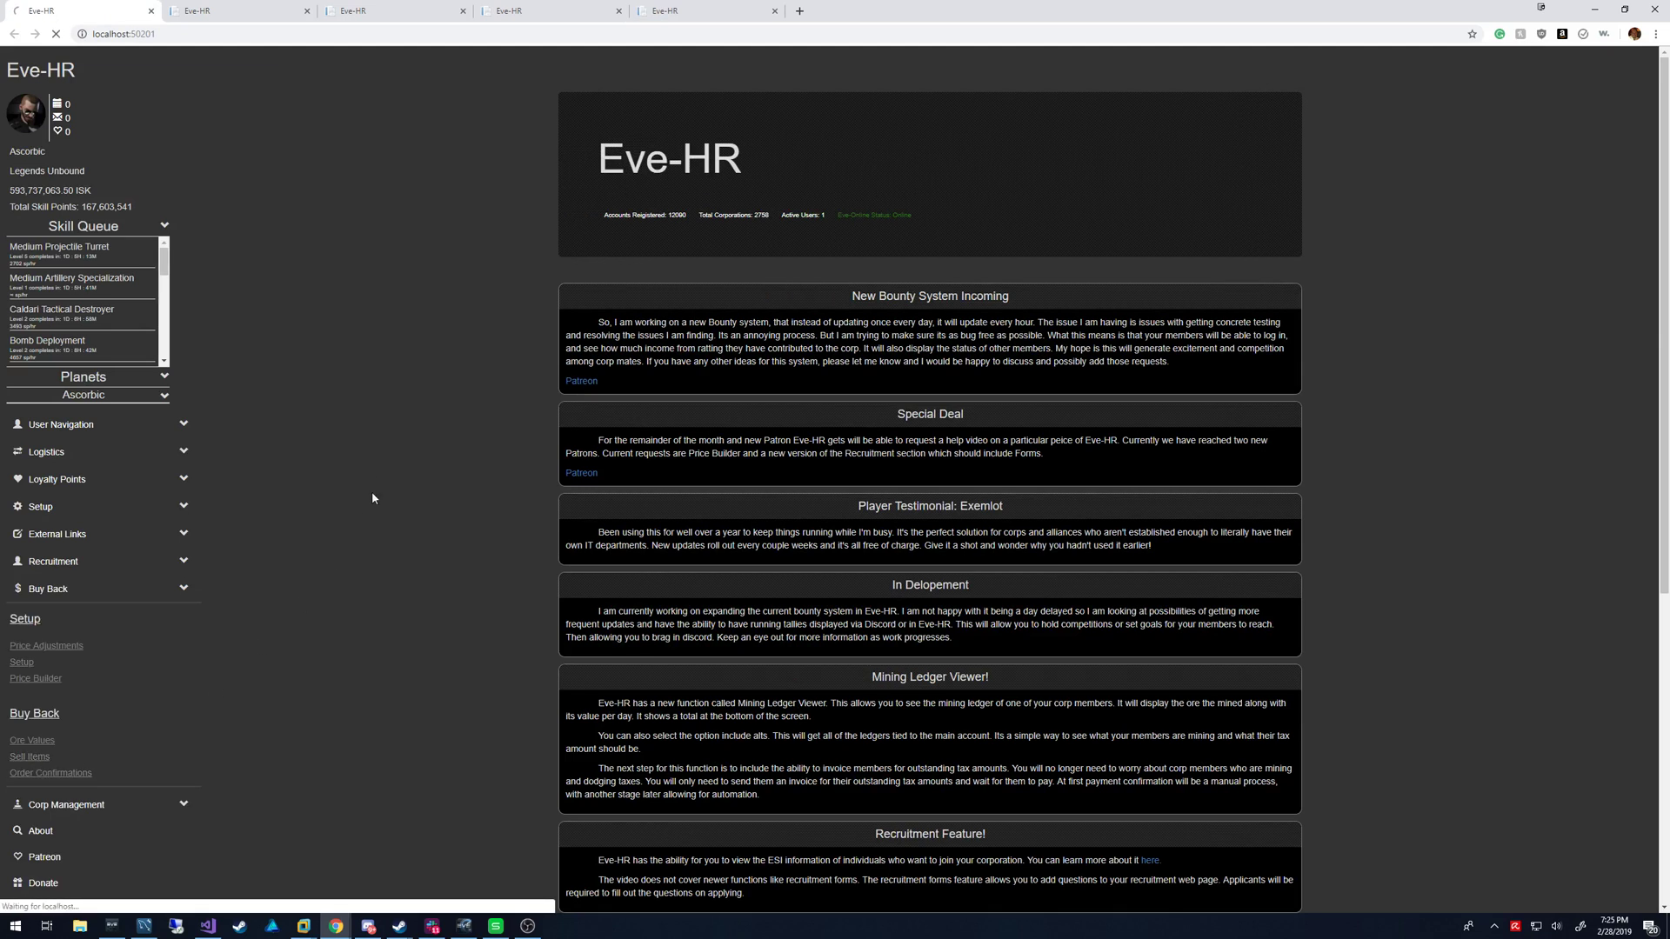
- Review the Ore Prices Per M3 table in the other tab
key("ctrl+shift+Tab")
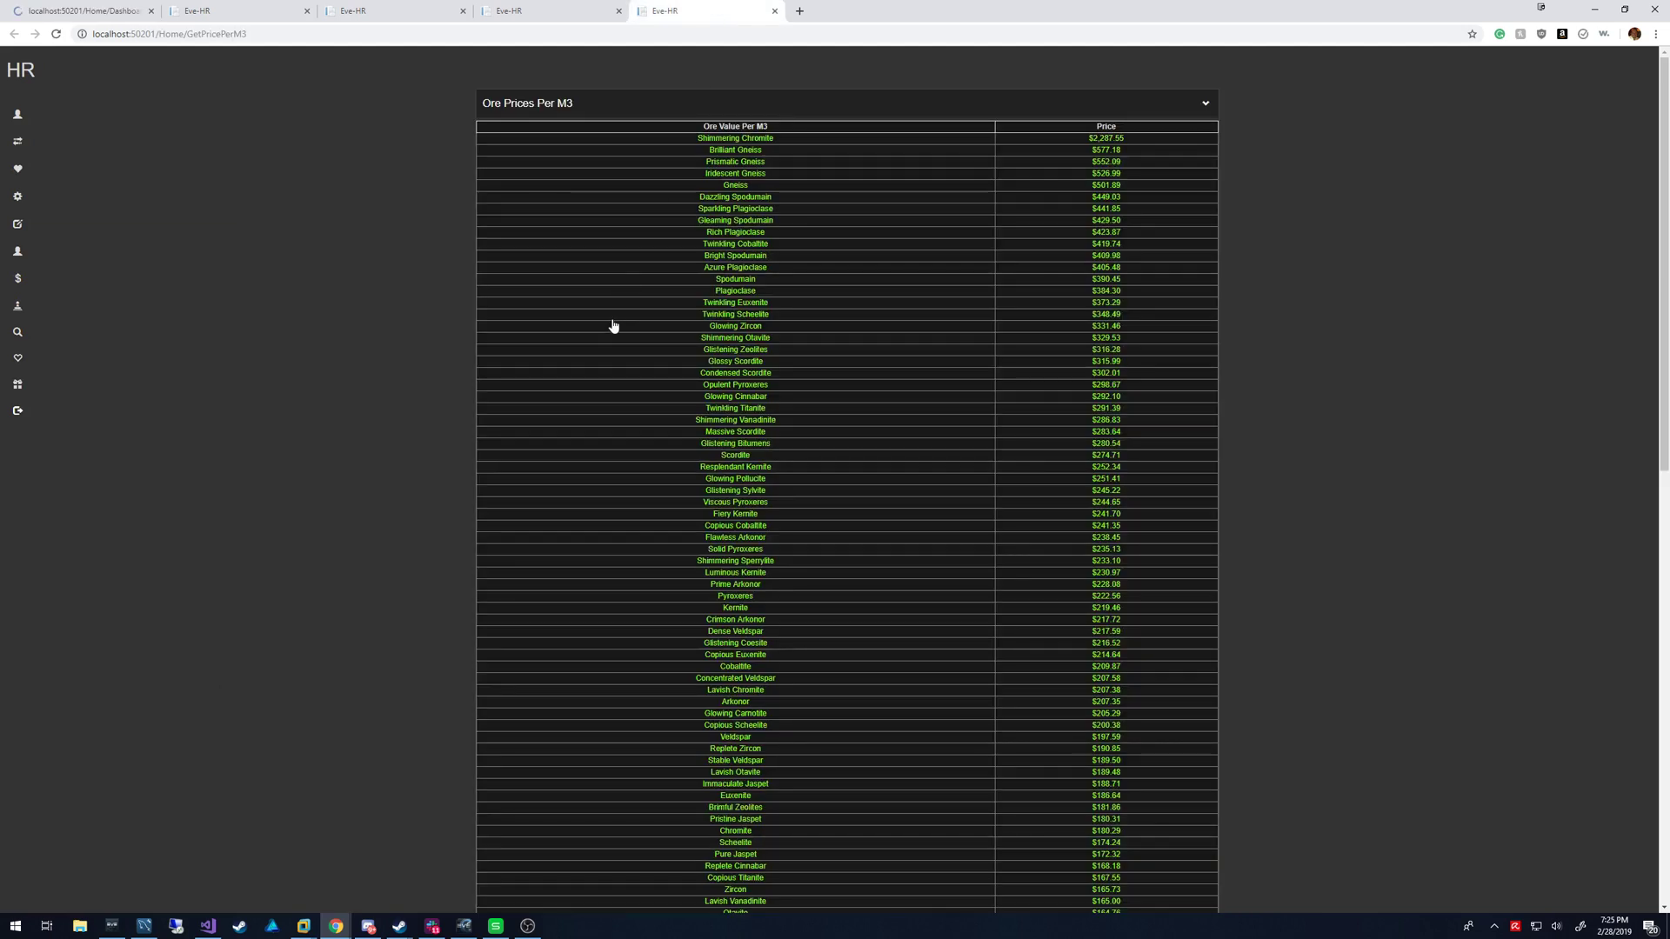
scroll(952, 193, "down", 8)
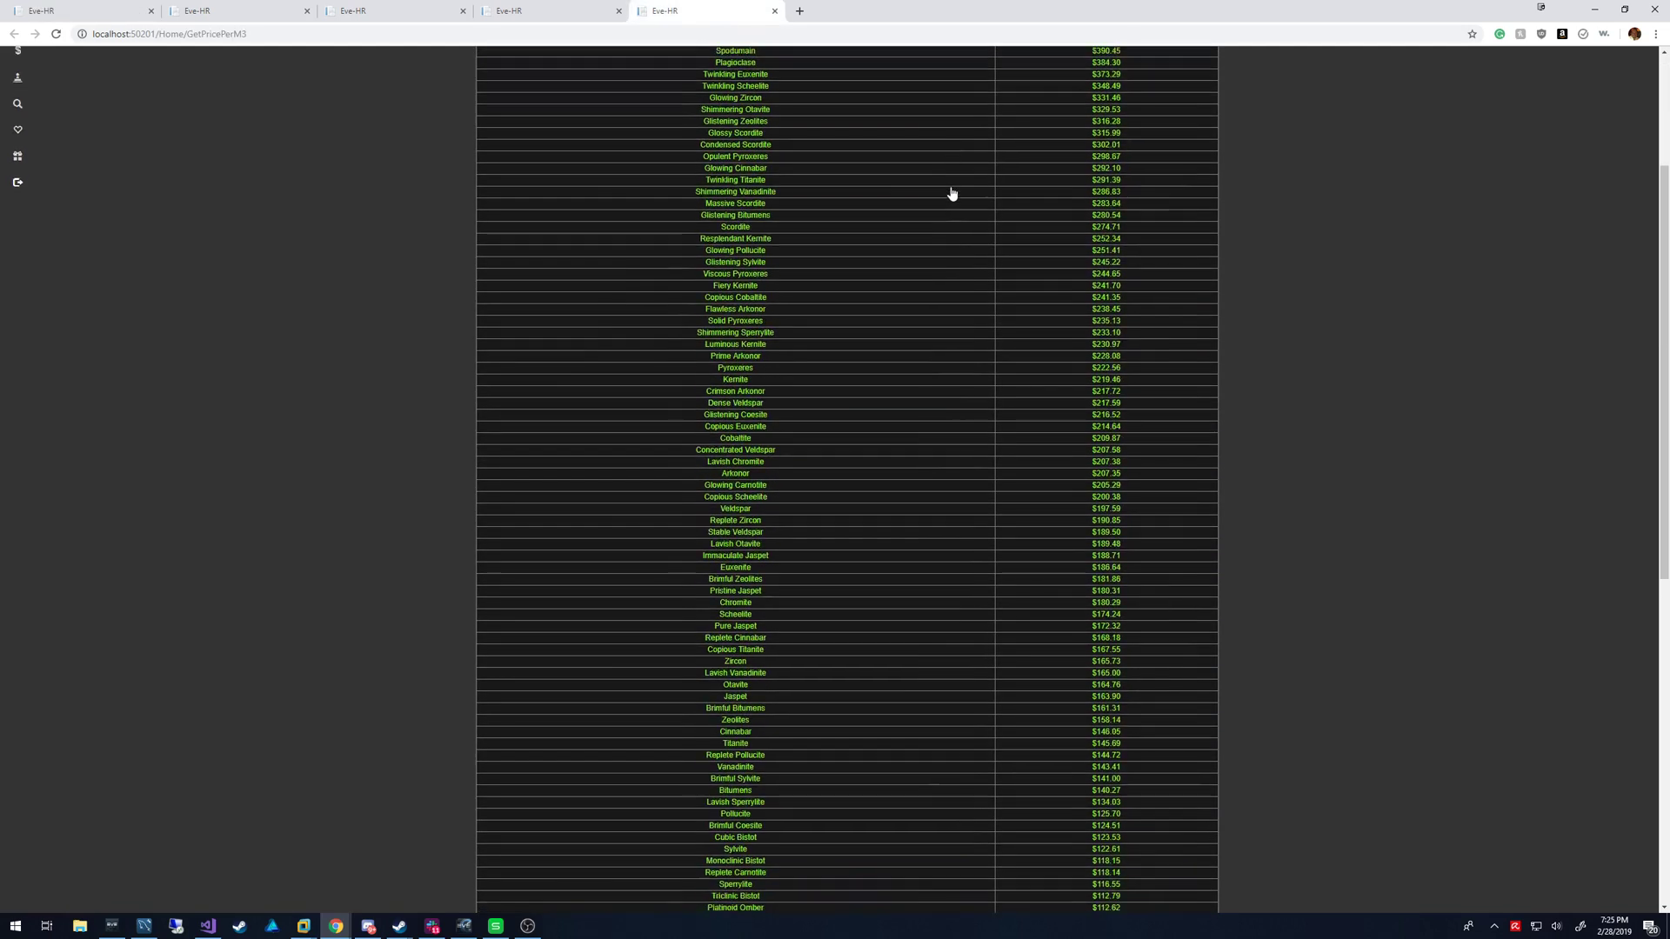
scroll(951, 193, "down", 3)
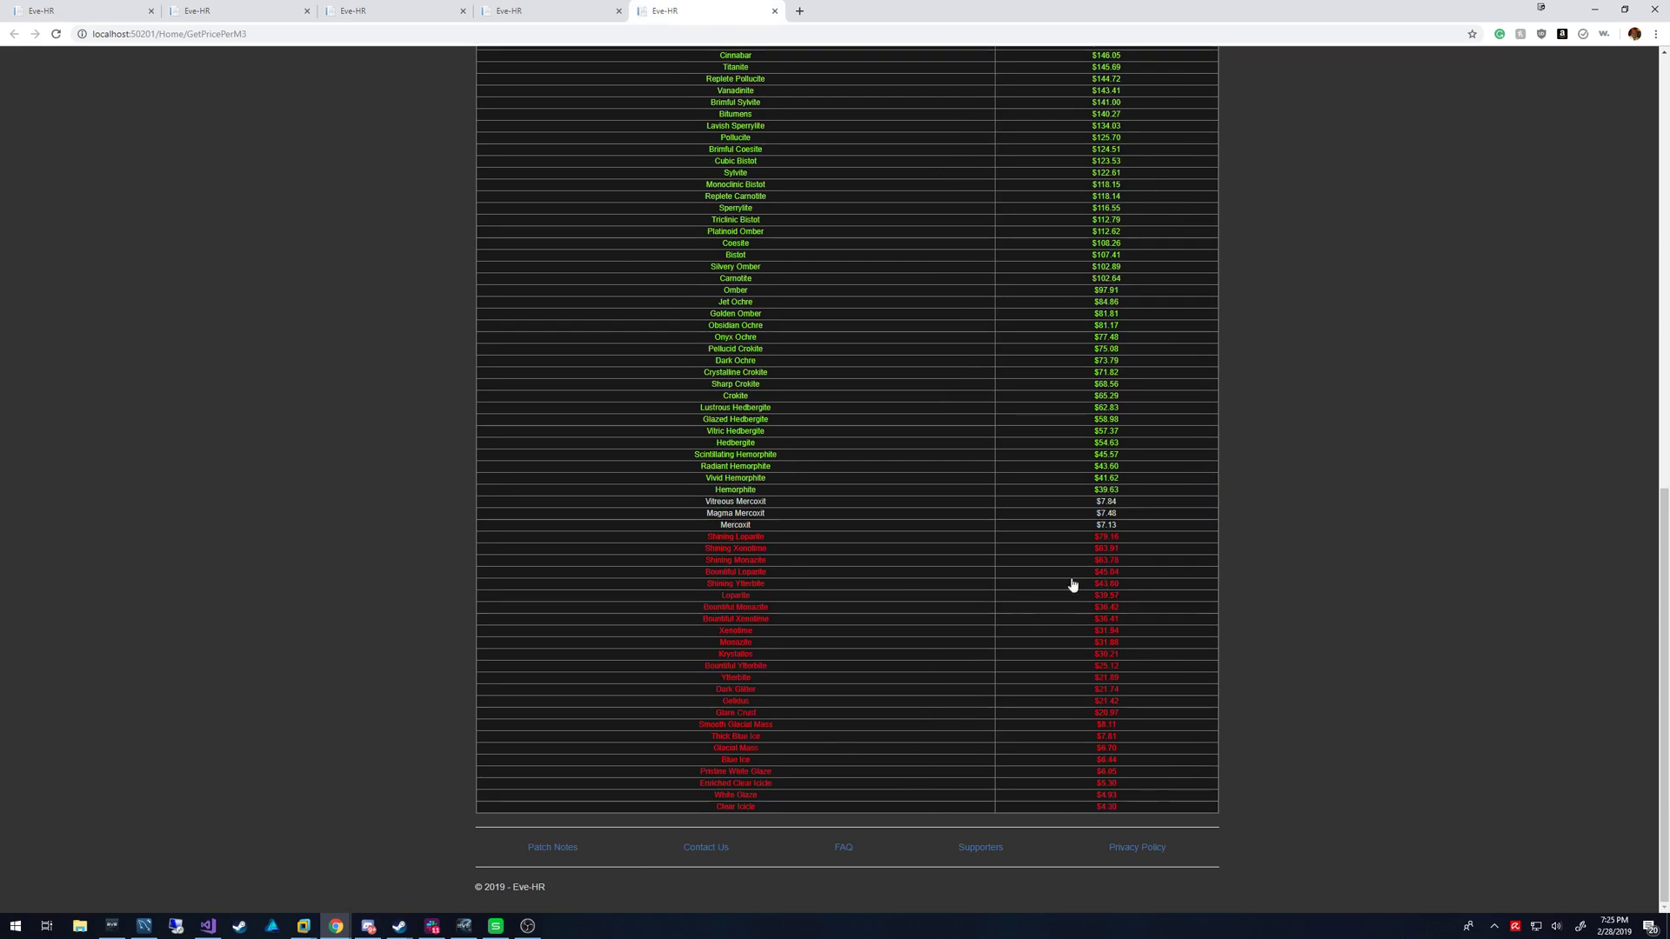
scroll(973, 587, "up", 12)
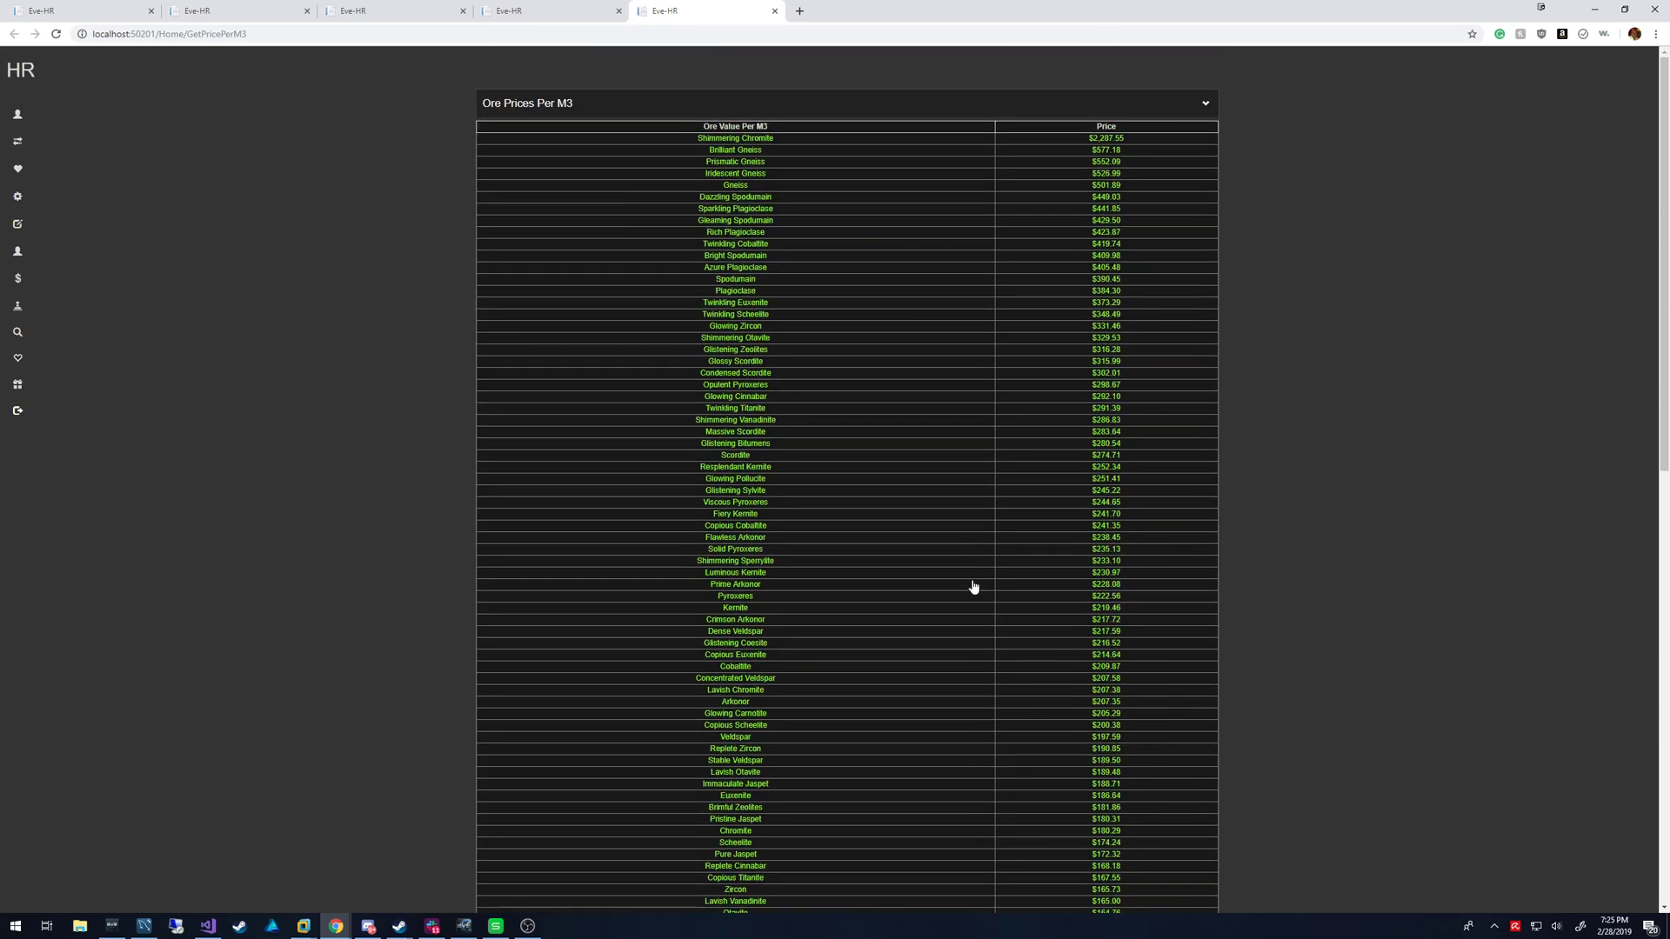
scroll(973, 587, "down", 6)
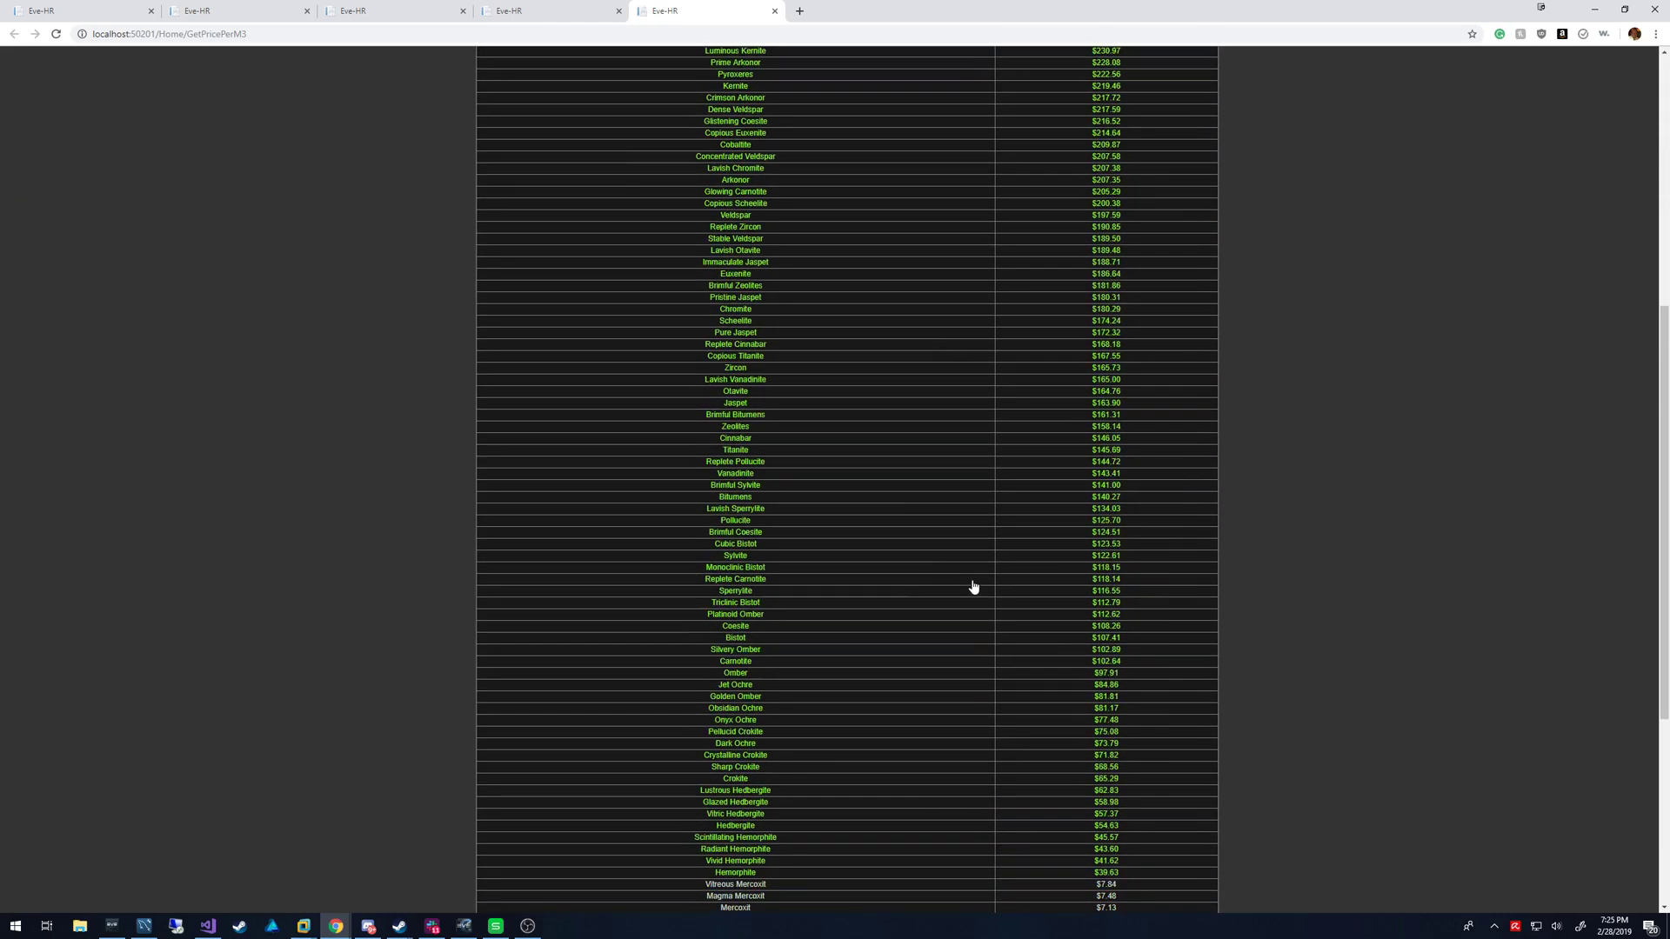
scroll(812, 384, "up", 6)
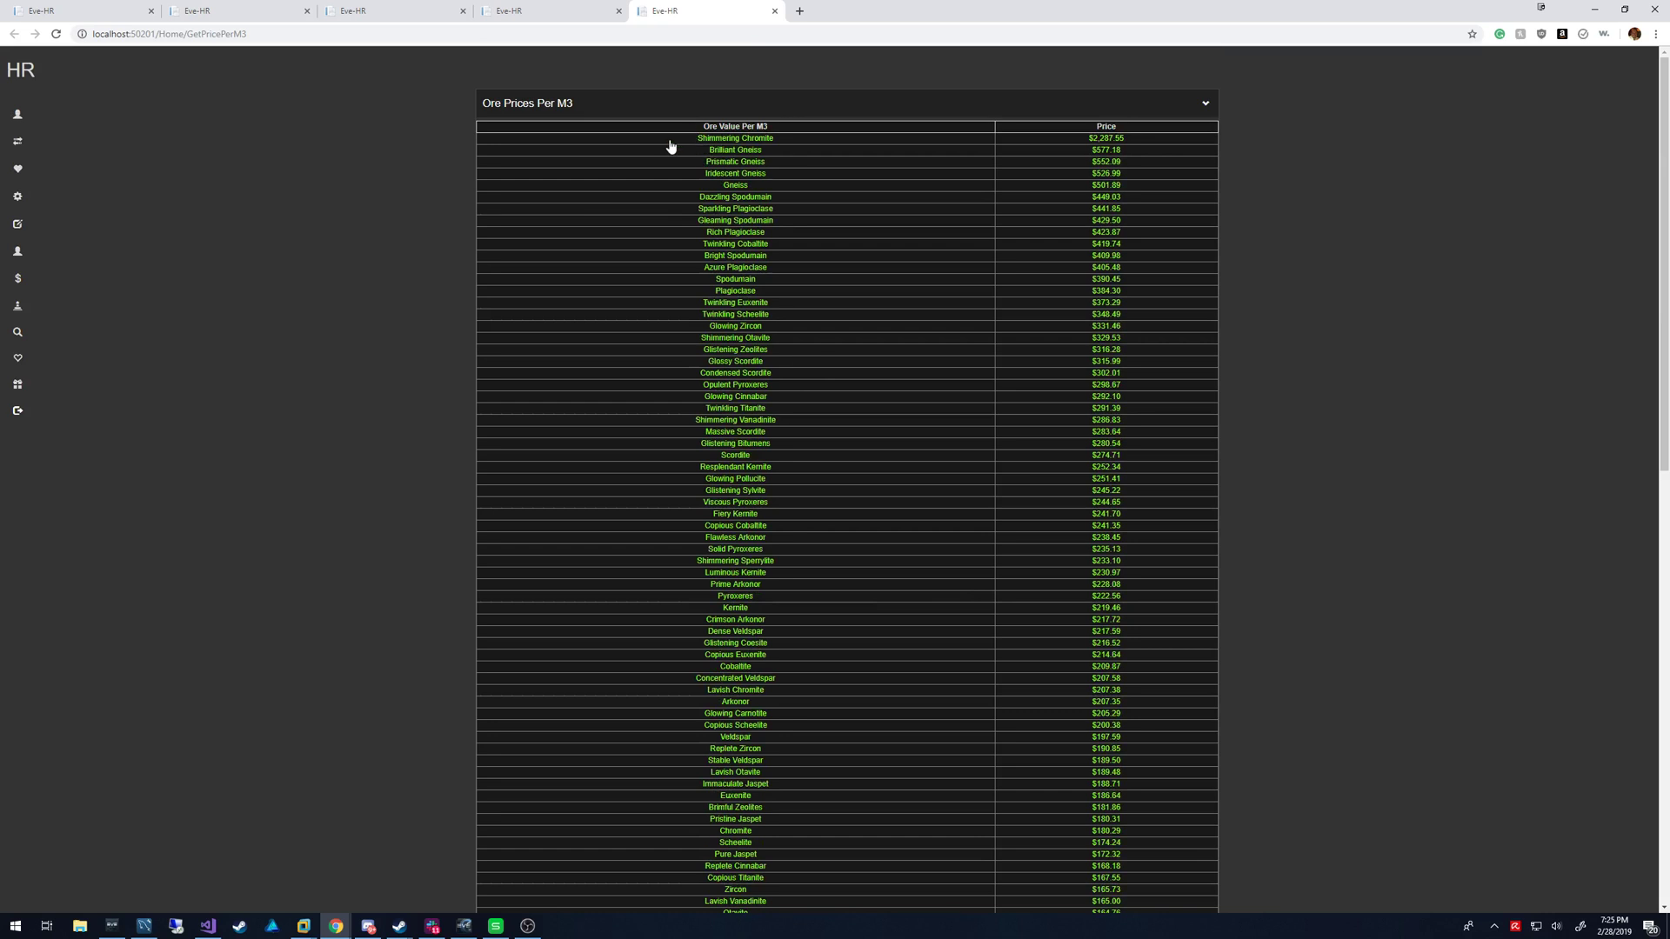
left_click_drag(689, 144, 656, 148)
- Focus the sell form's inventory paste box, then open EVE's inventory and browse the hangars
left_click(656, 148)
left_click(147, 9)
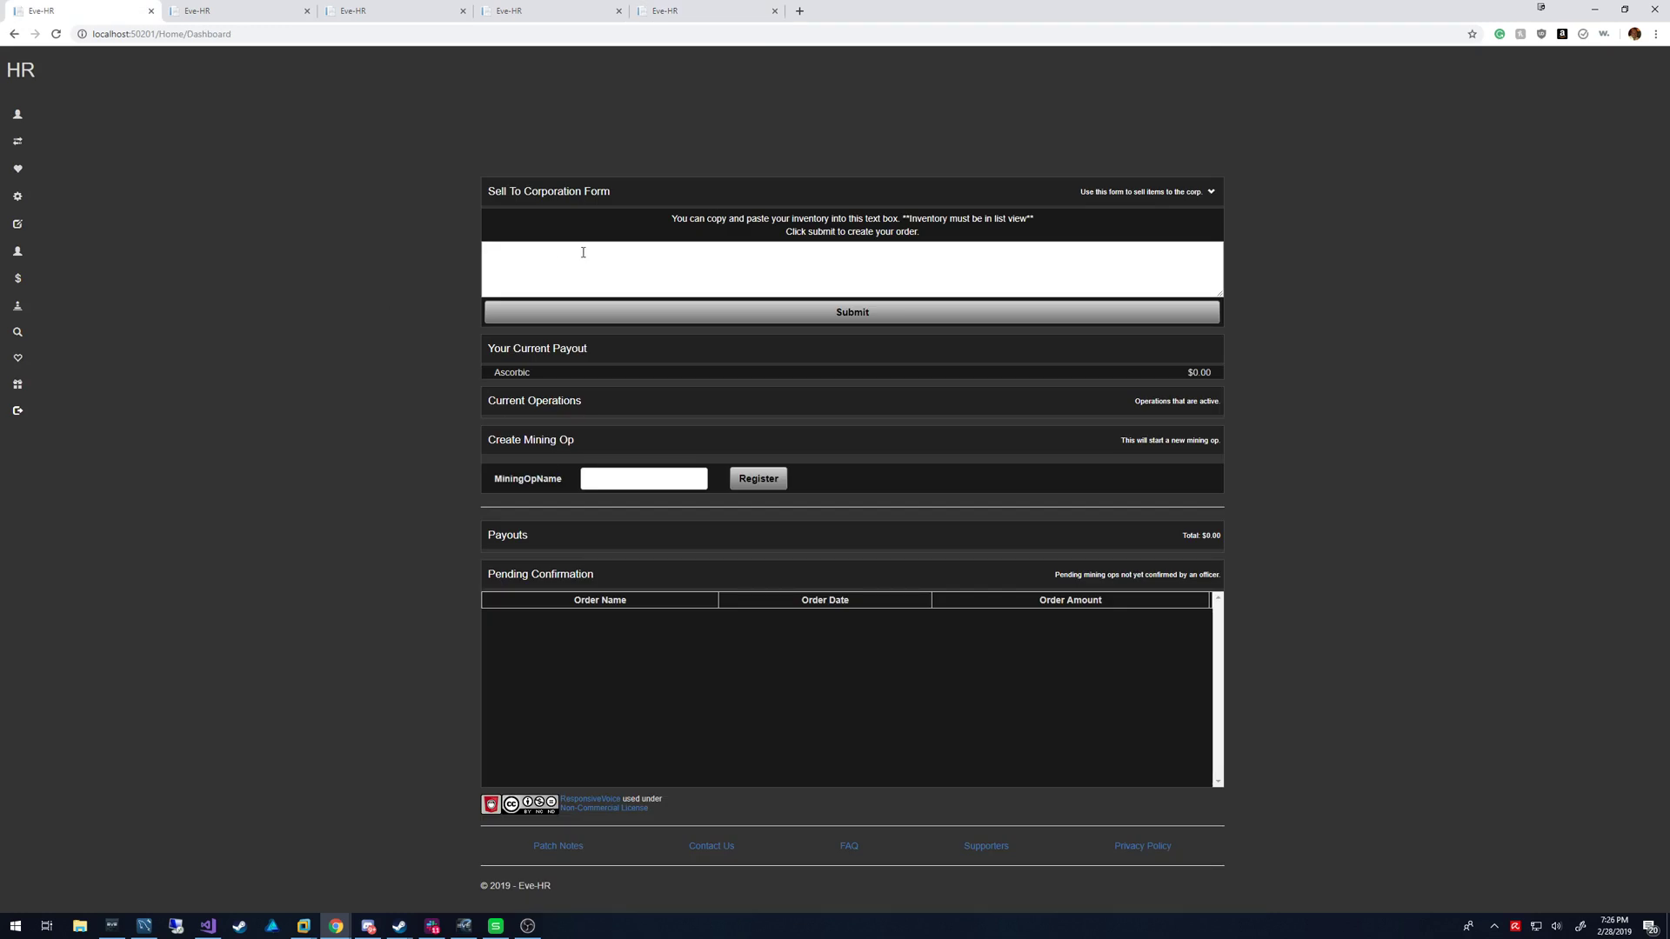
left_click(613, 255)
left_click(463, 926)
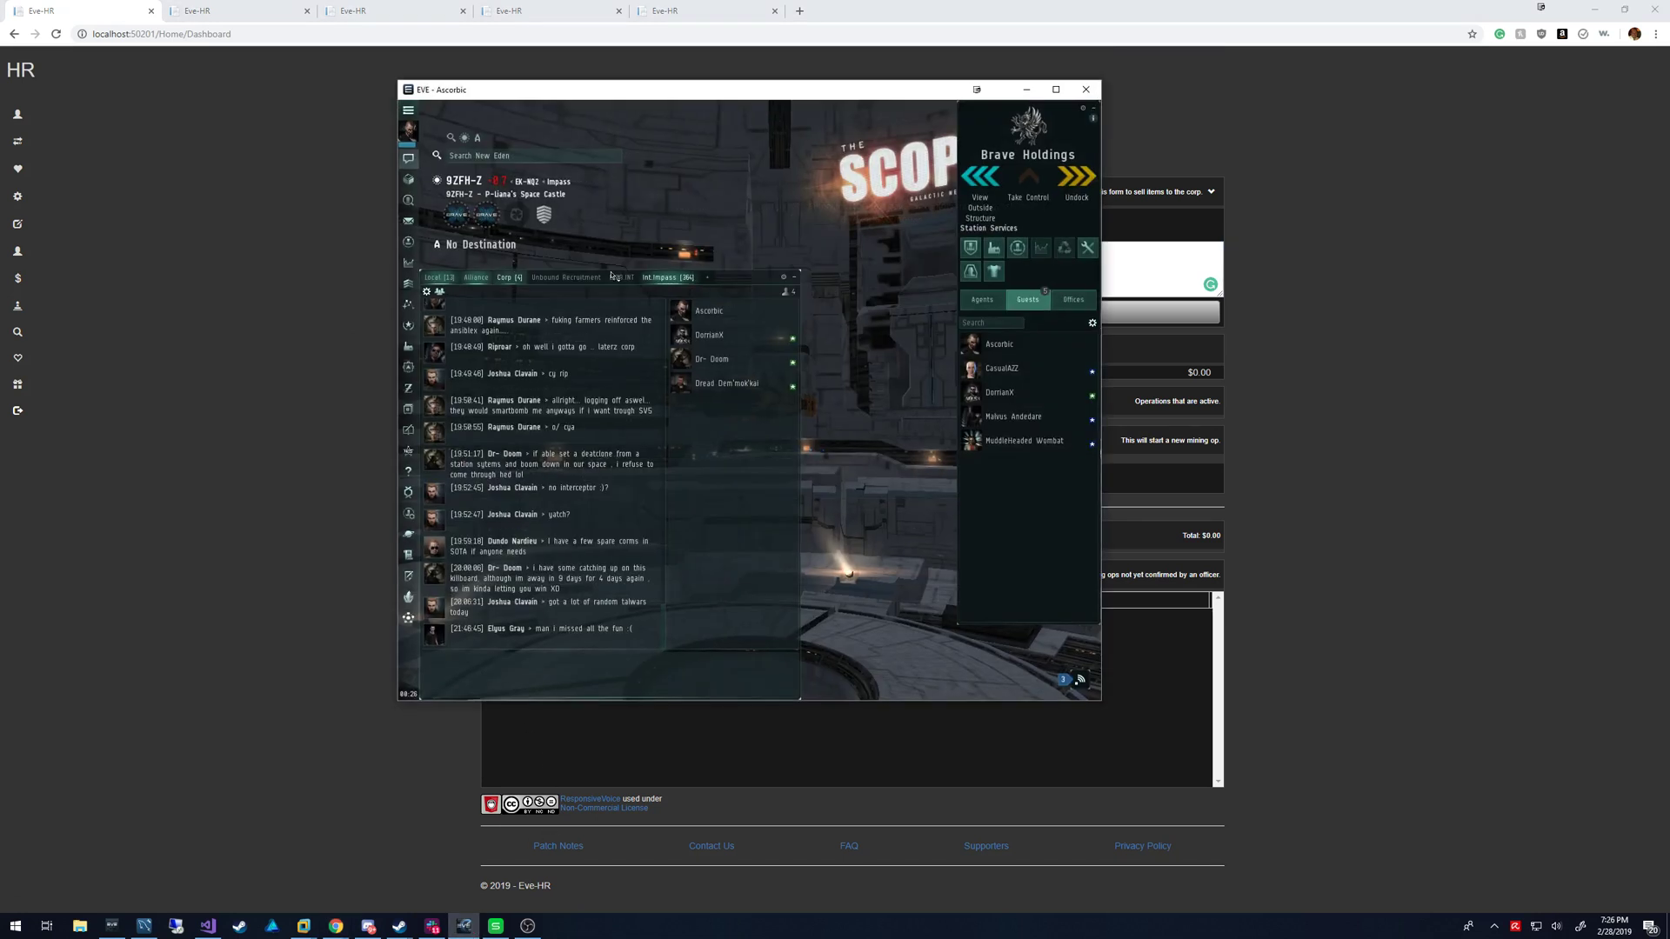
left_click(408, 179)
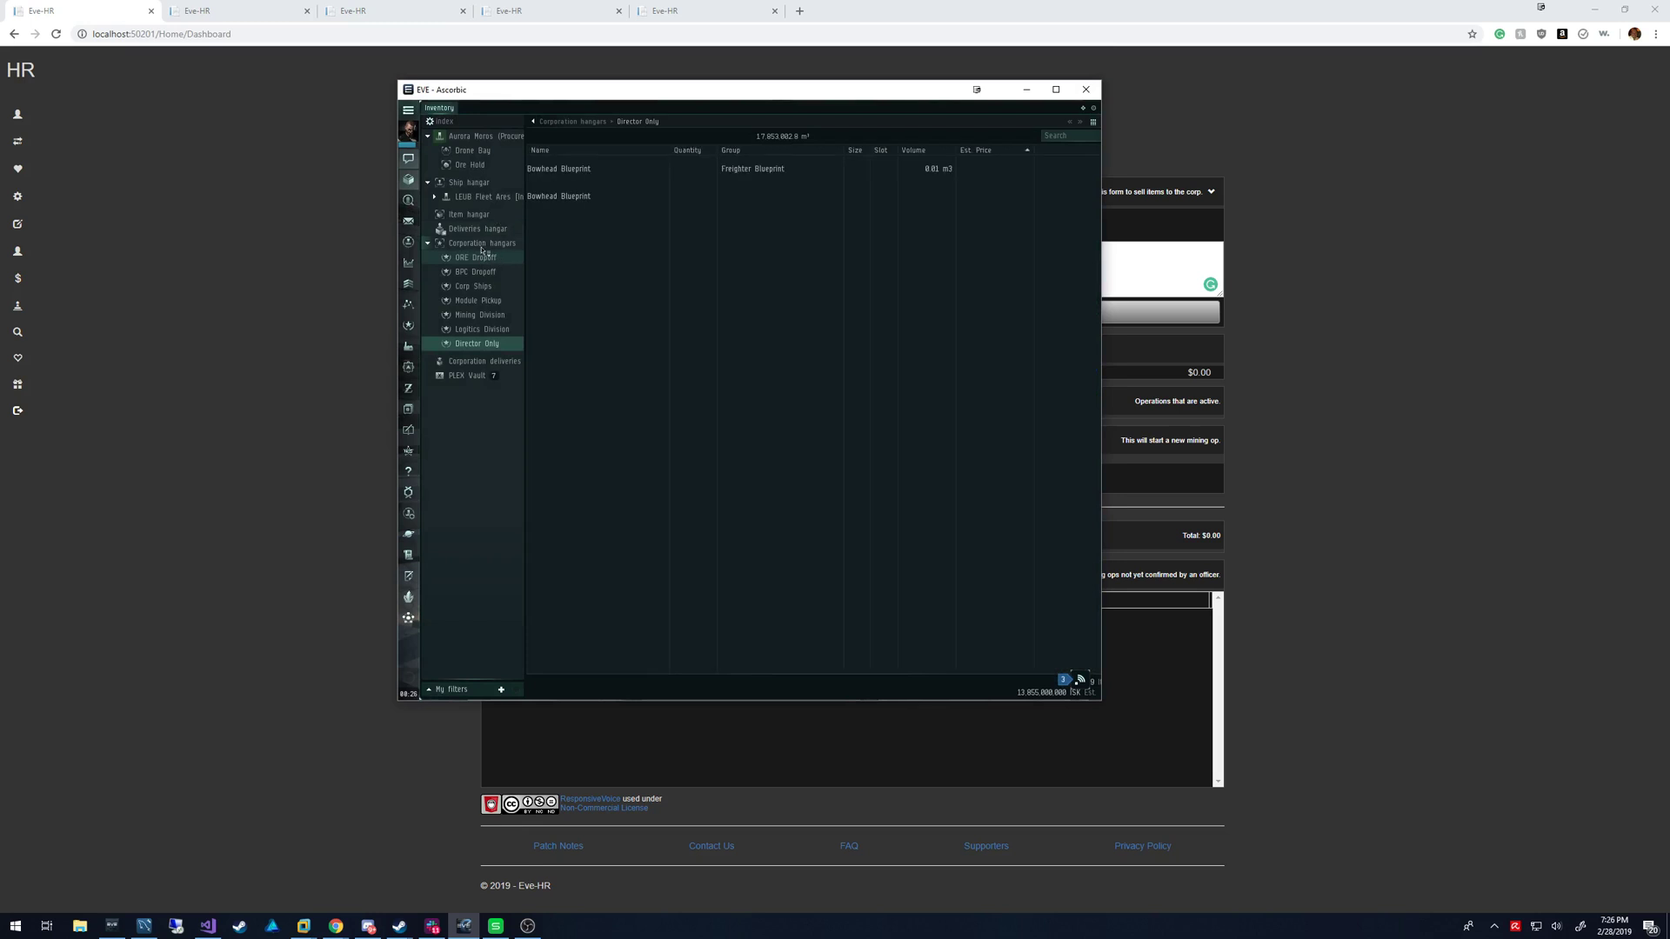
left_click(478, 330)
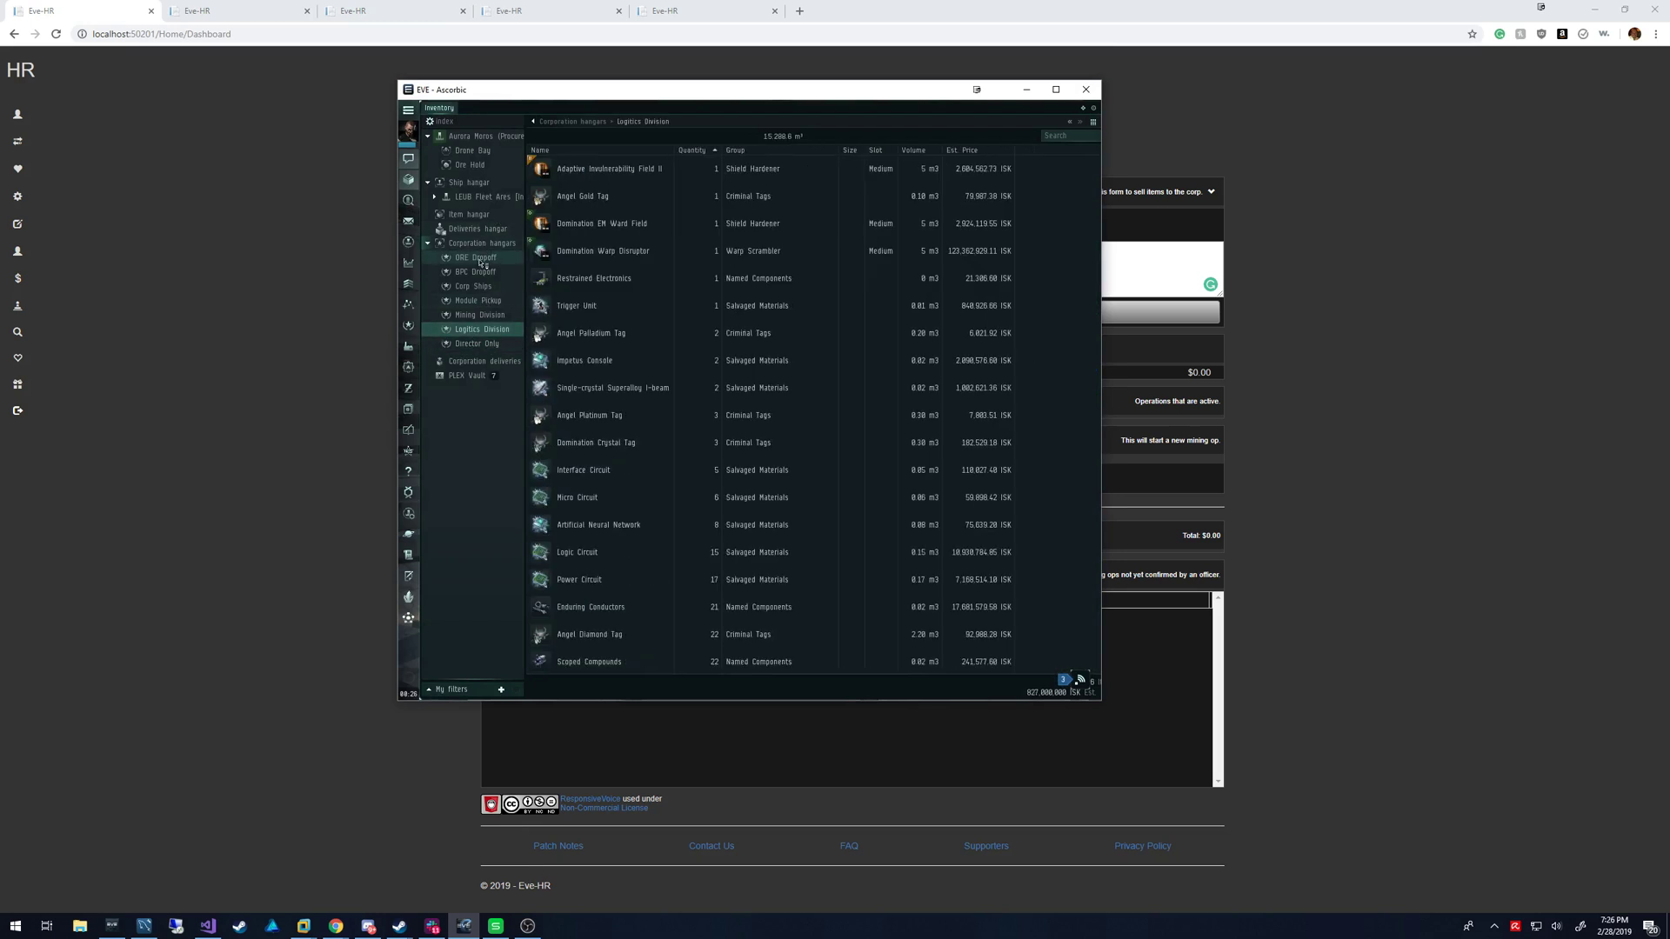
left_click(482, 259)
- Copy all eight Item hangar rows, paste them into the sell form and submit
left_click(469, 215)
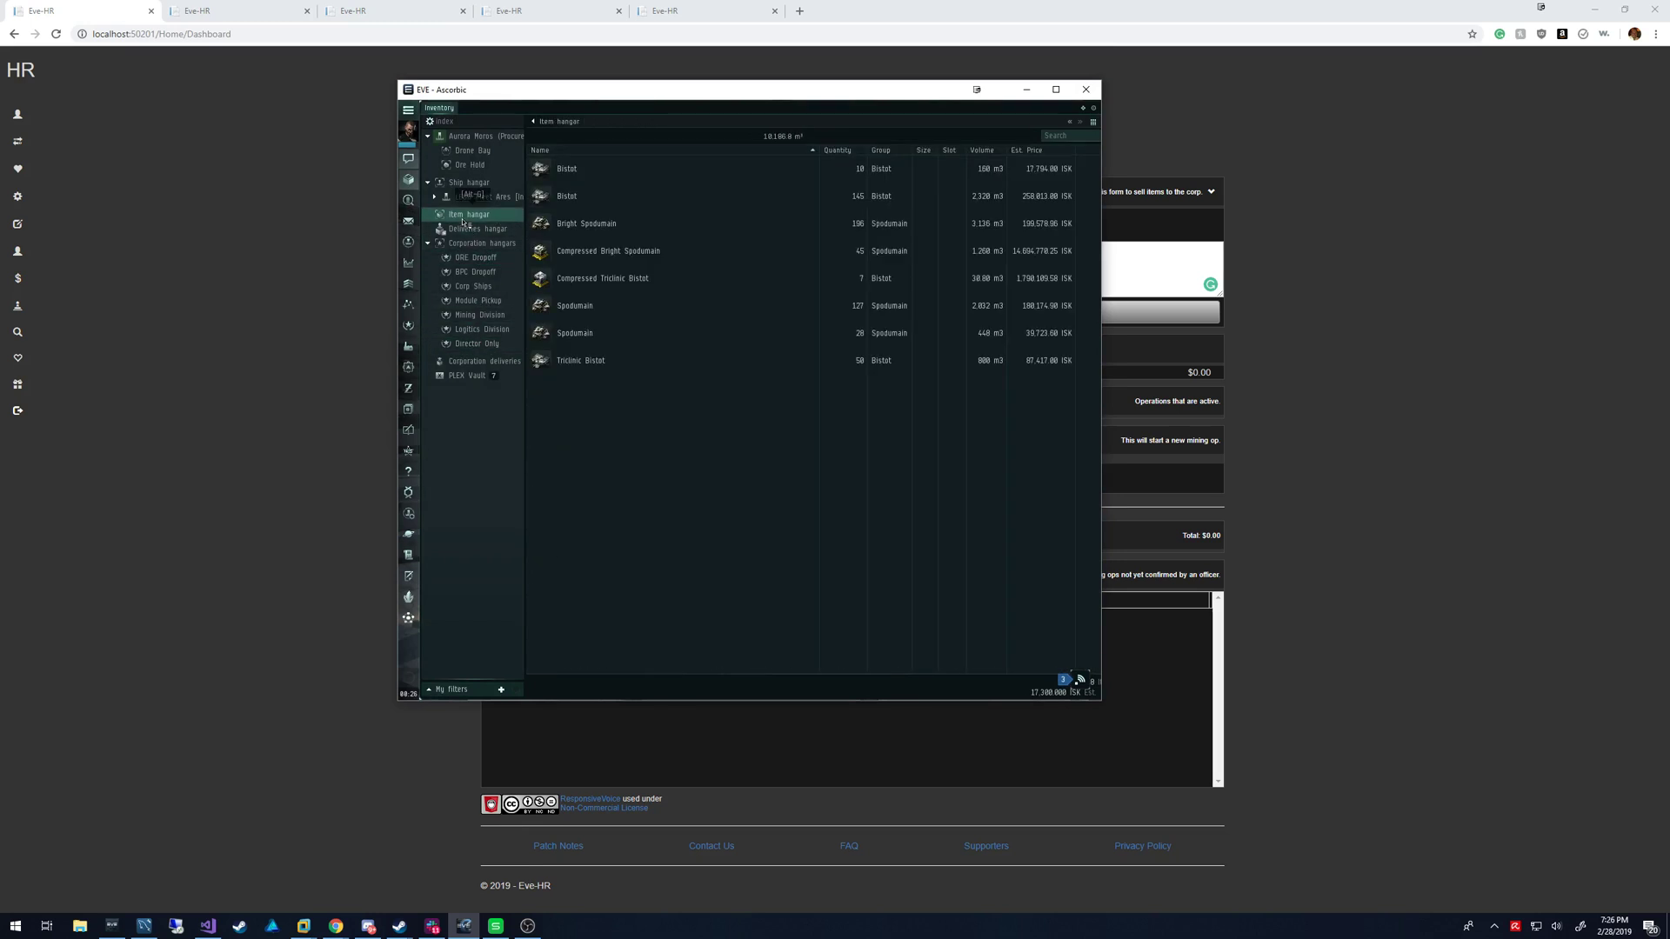
left_click_drag(625, 386, 563, 172)
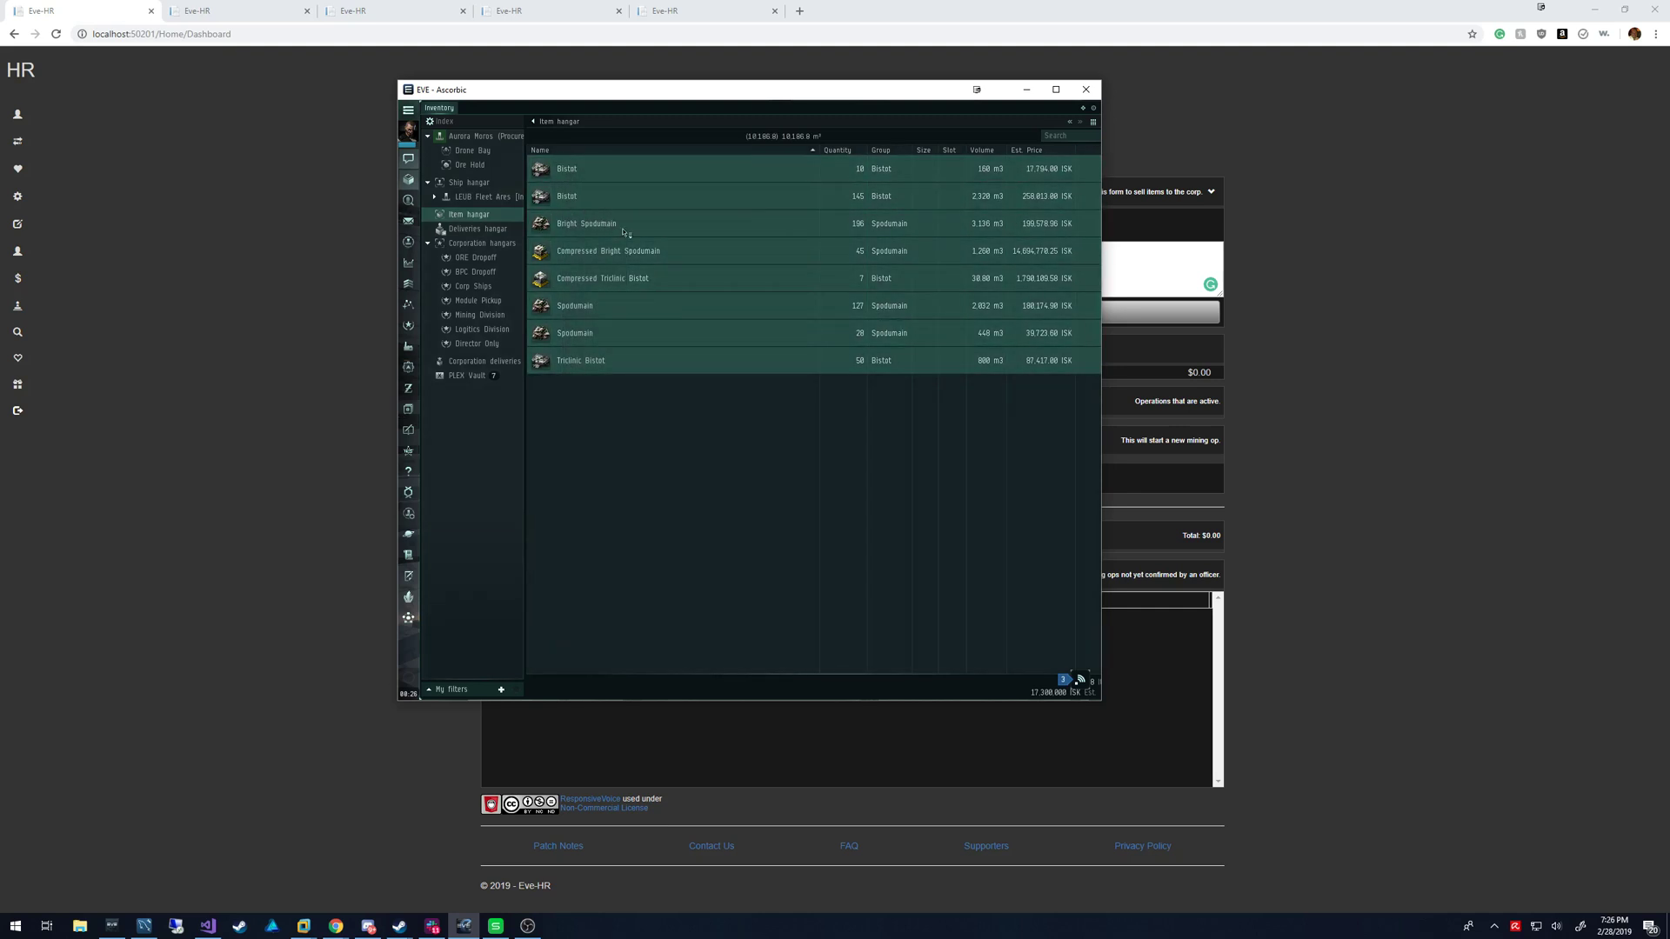
key("ctrl+c")
left_click(1157, 270)
key("ctrl+v")
left_click(888, 312)
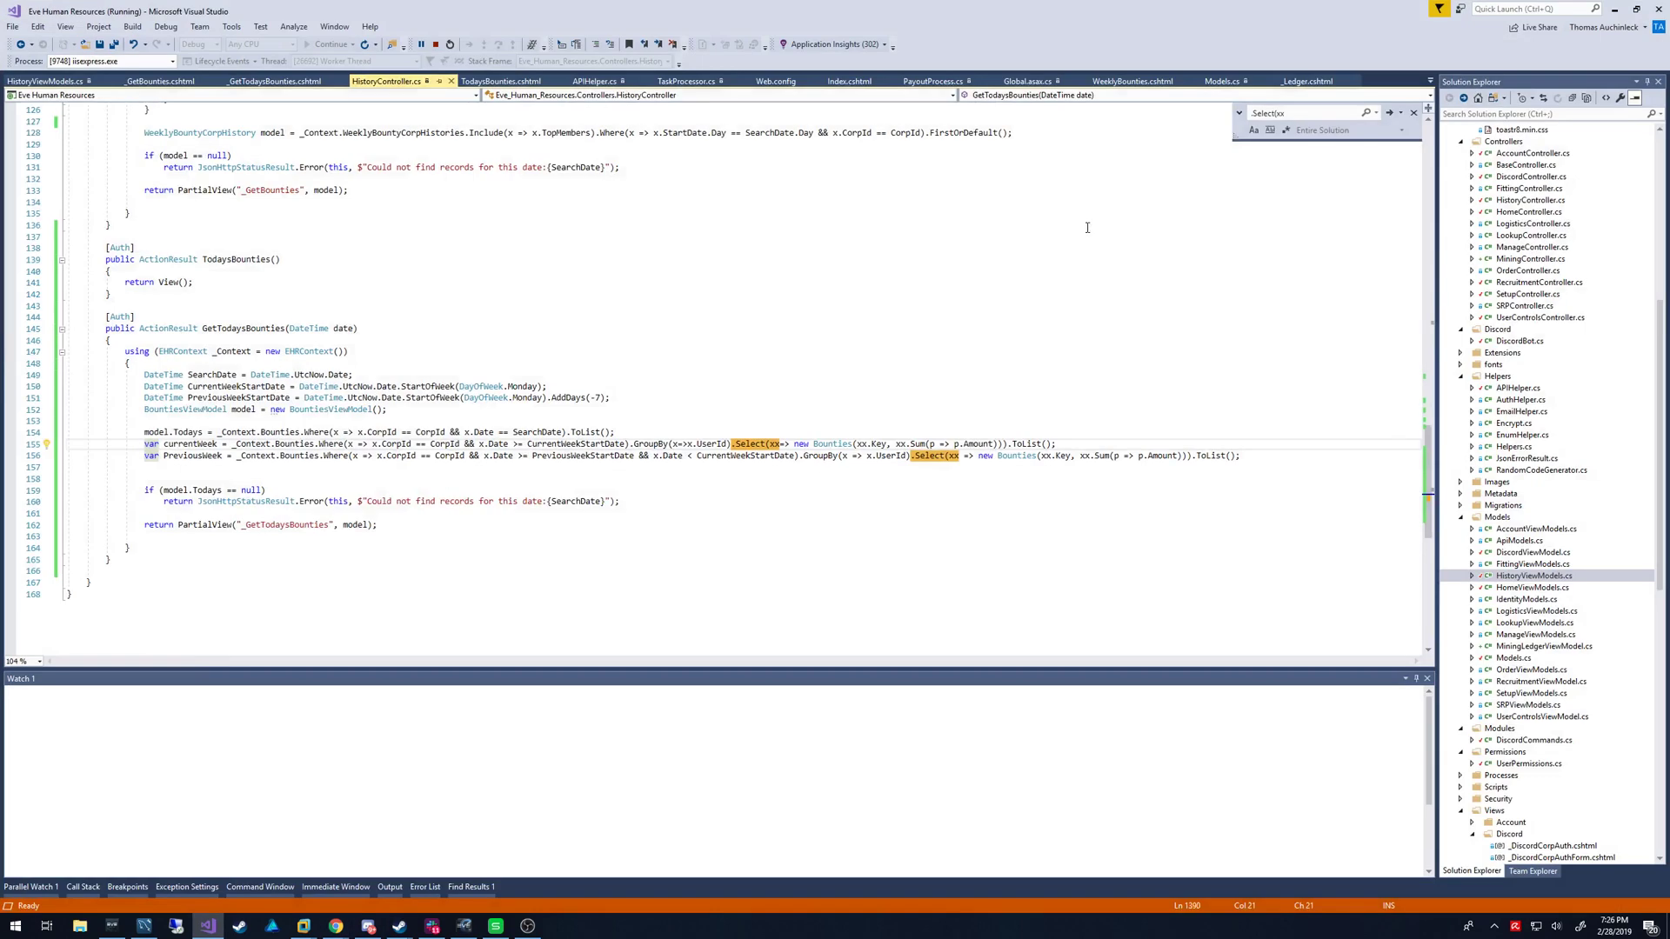
- Resume Visual Studio past the 403 Forbidden WebException and return to the Eve-HR dashboard
mouse_move(754, 380)
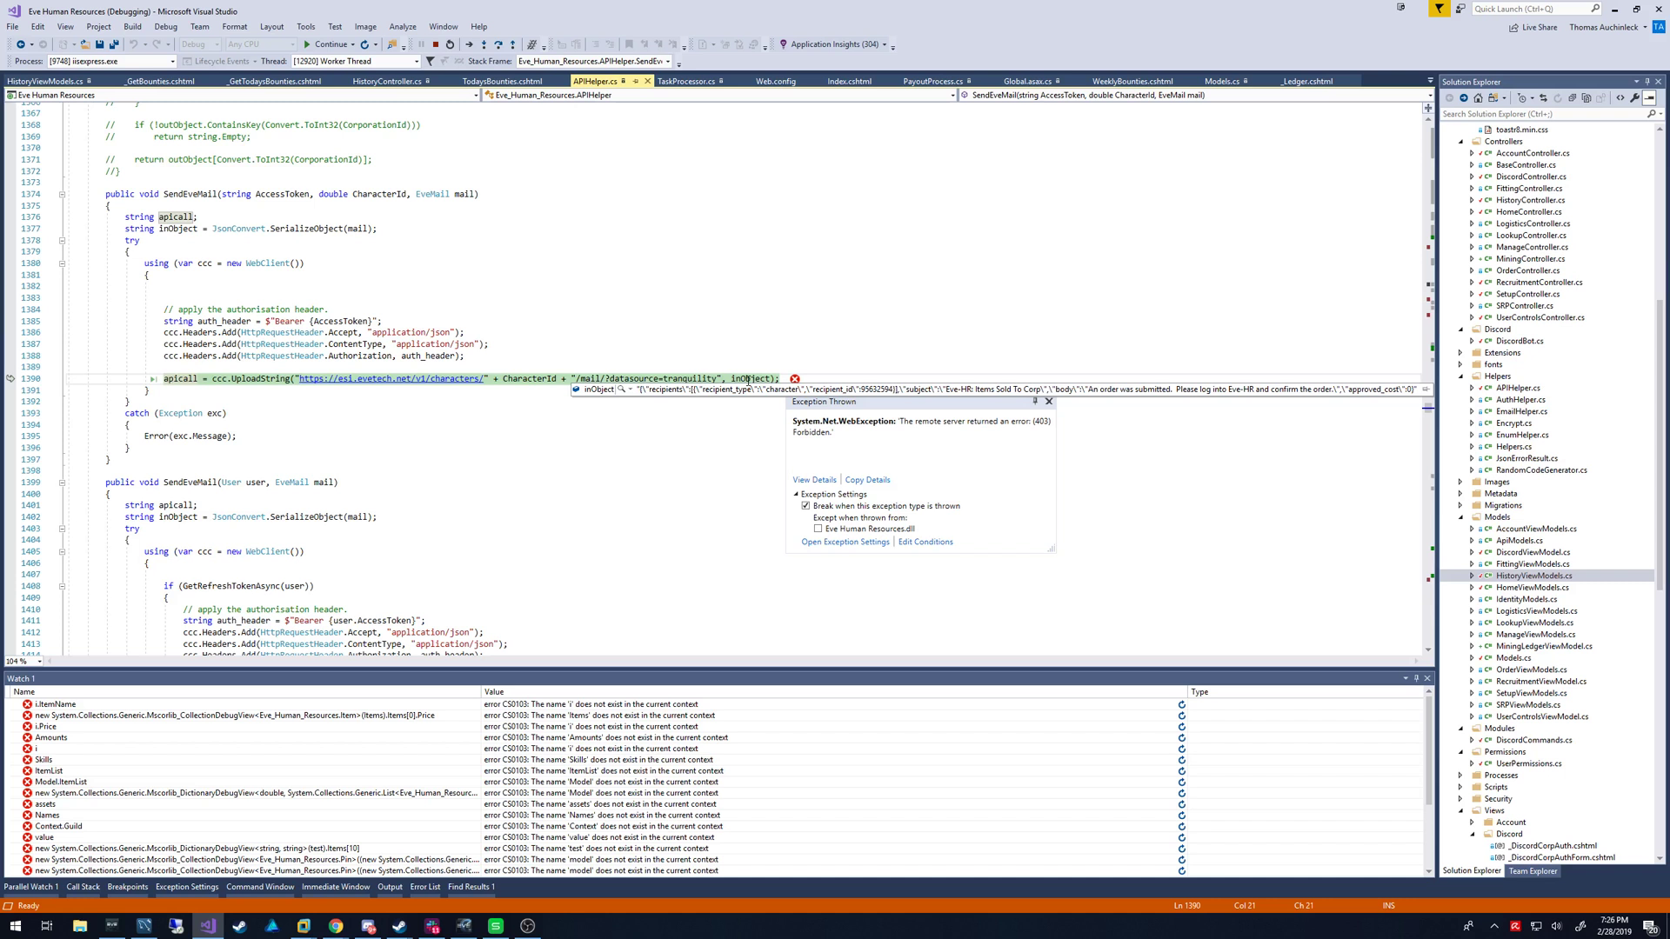
left_click(336, 46)
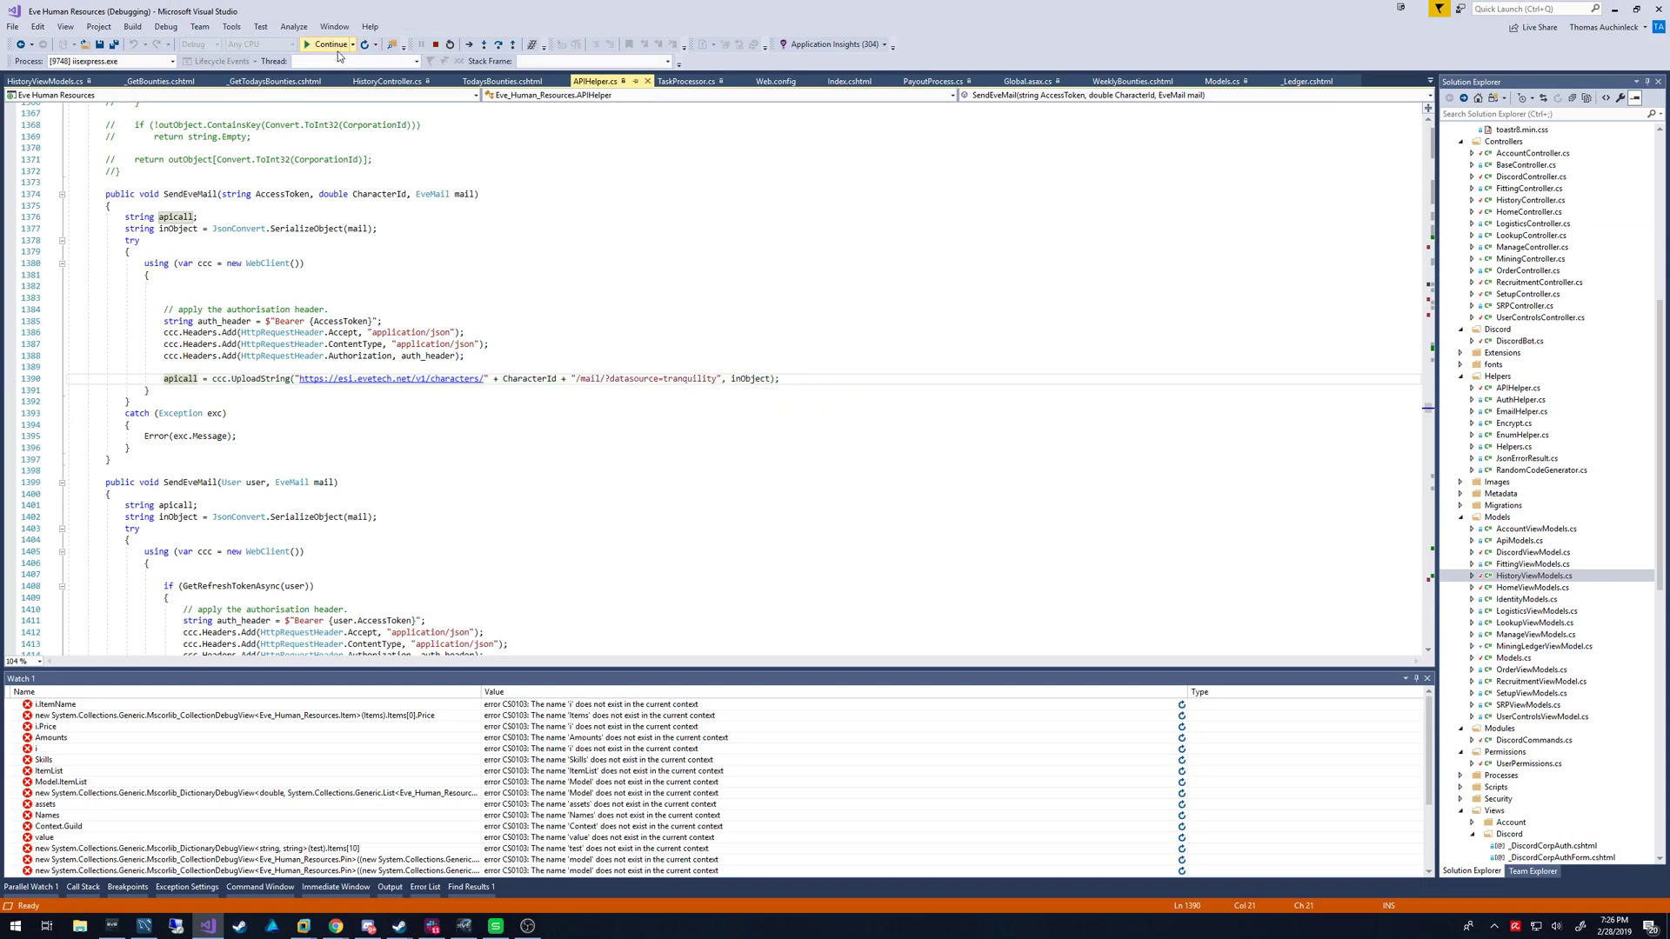
key("alt+Tab")
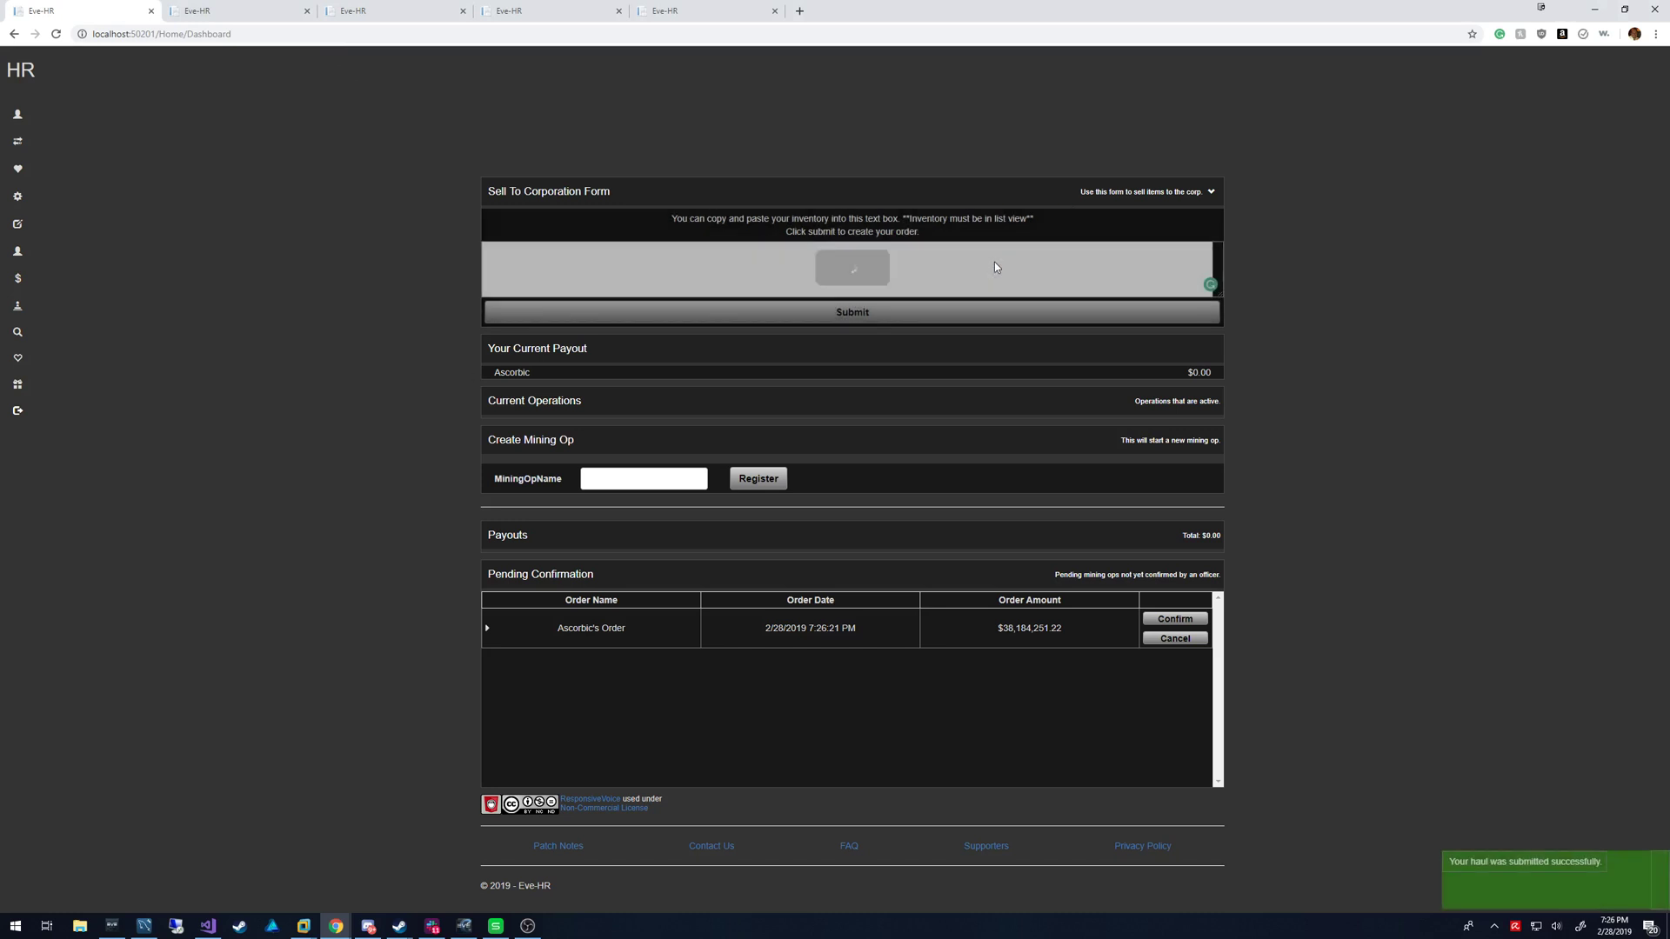
- Expand the pending order and select its Sub Total $42,426,945.80 and Corp Tax Total $4,242,694.58
left_click(978, 636)
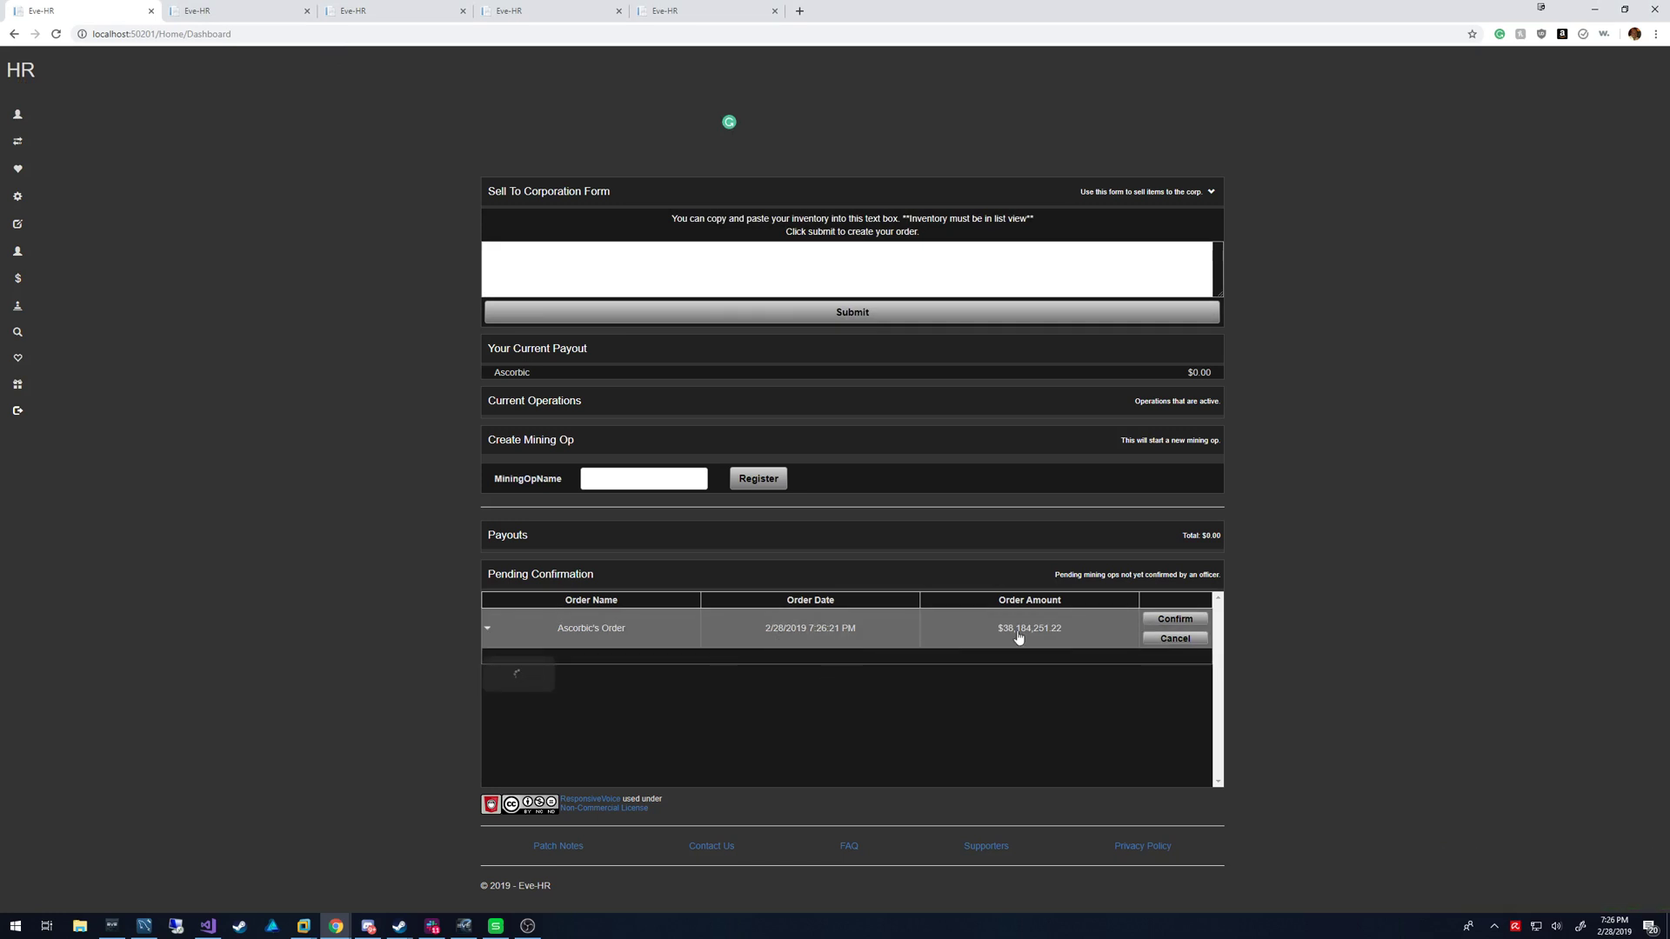
scroll(998, 680, "down", 1)
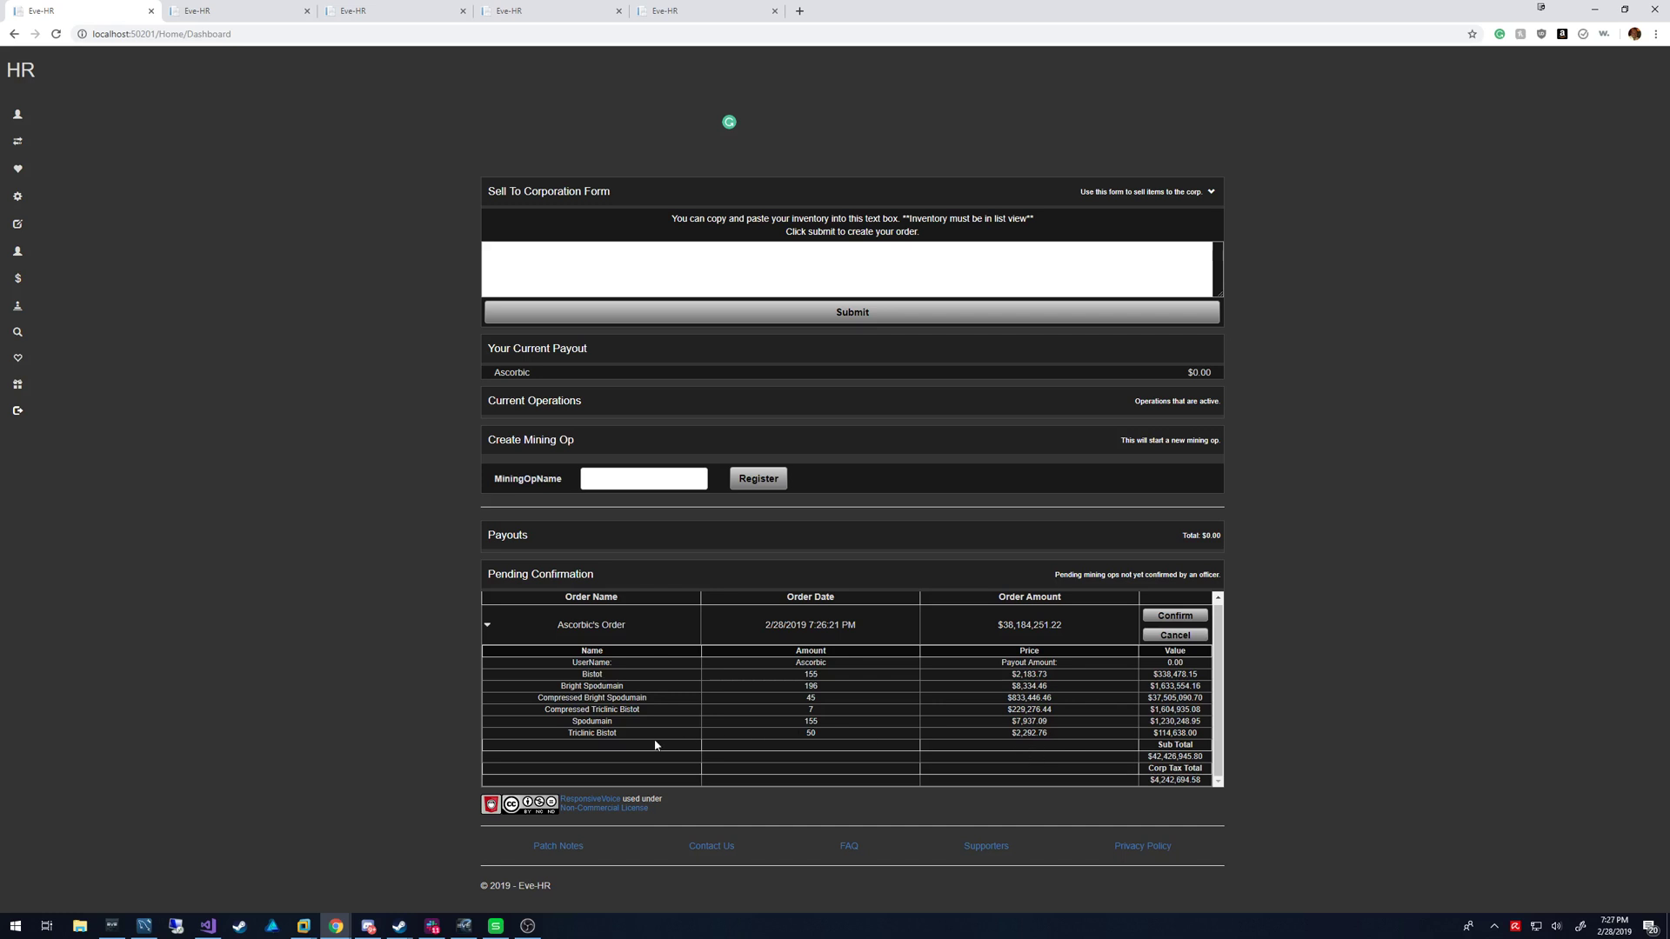
double_click(1175, 756)
double_click(1156, 780)
- Check the Setup, Corp Tax Rate, Ore Prices and Price Adjustments tabs, ending on Prices setup
left_click(407, 10)
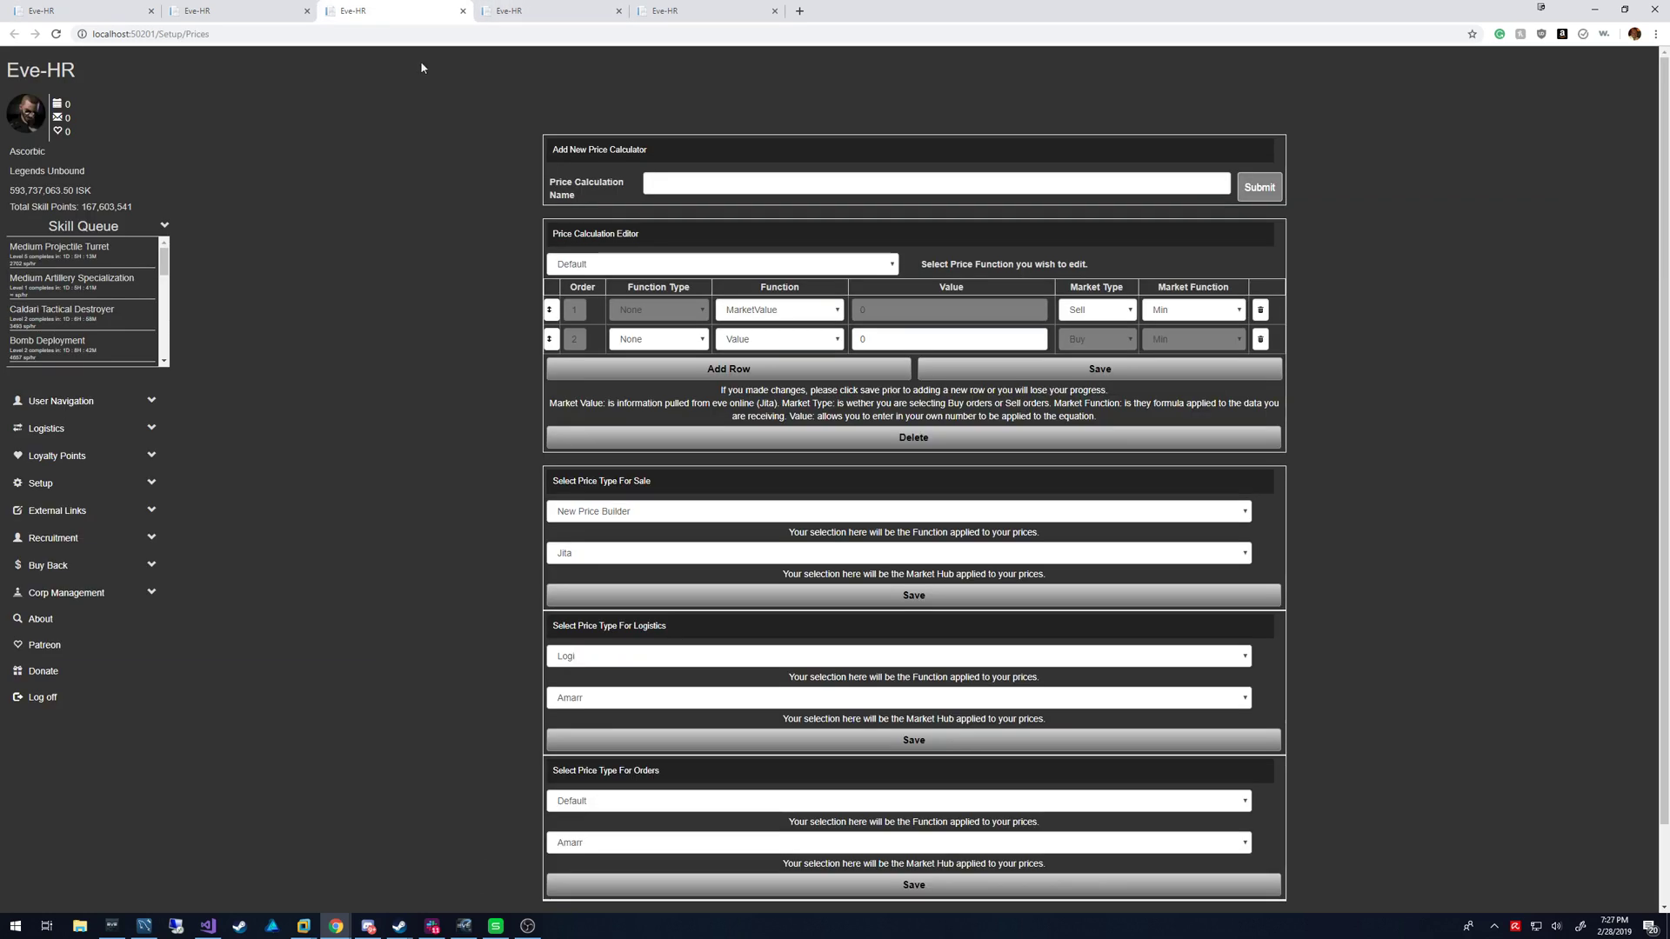
left_click(248, 12)
left_click(627, 138)
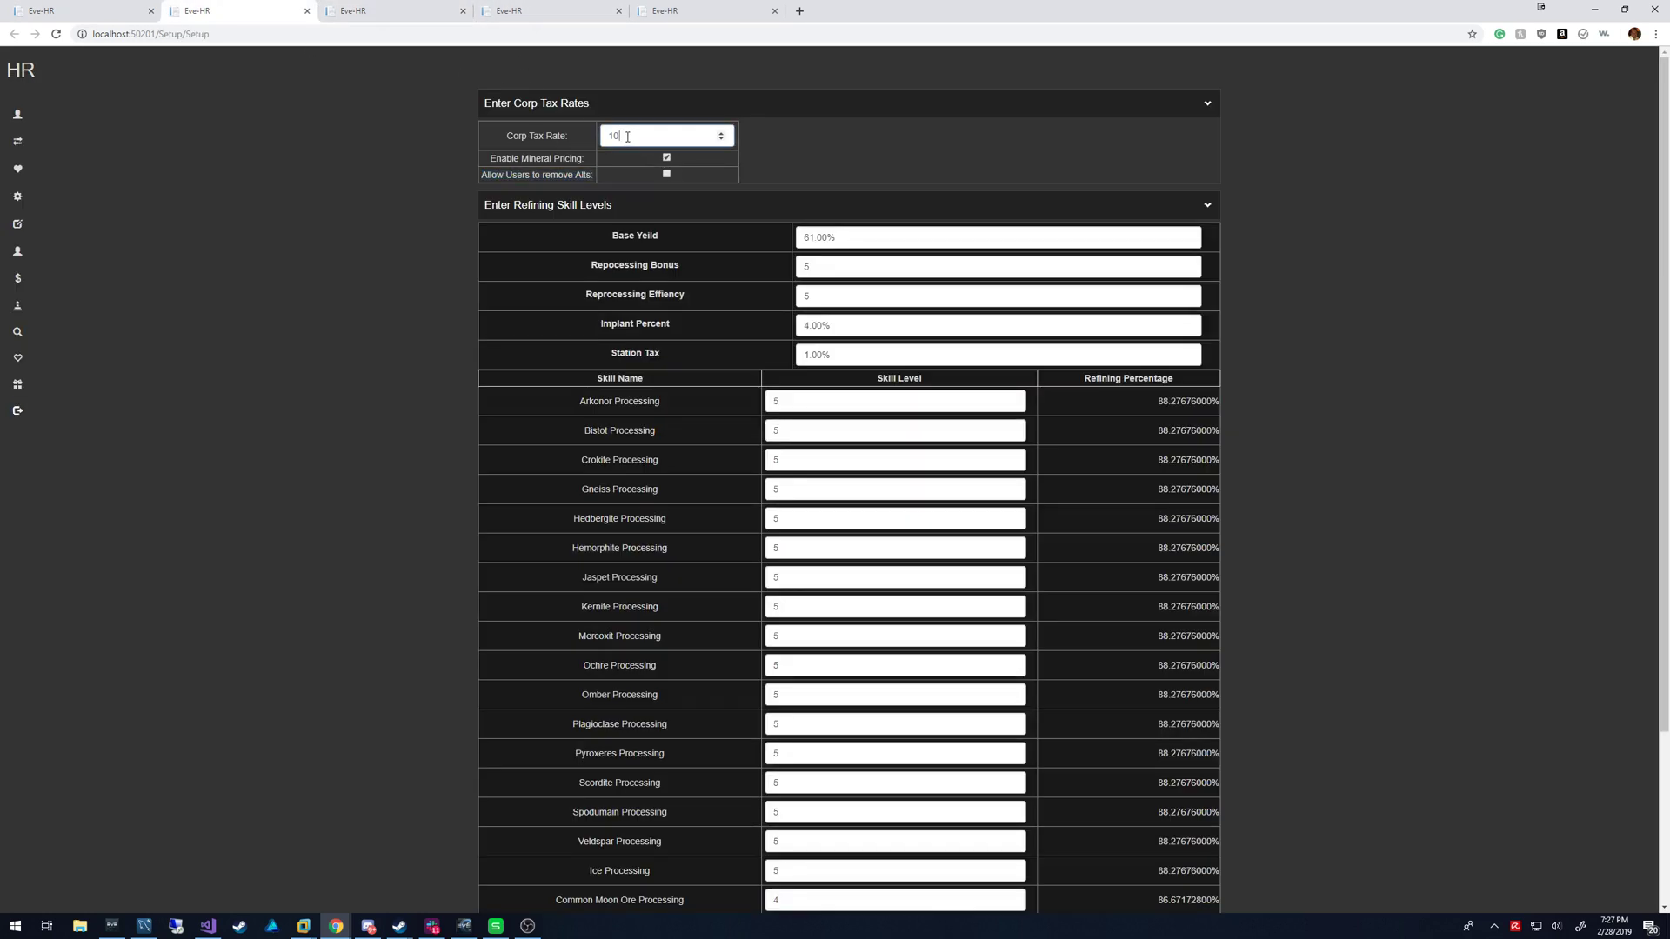
left_click(699, 9)
left_click(508, 9)
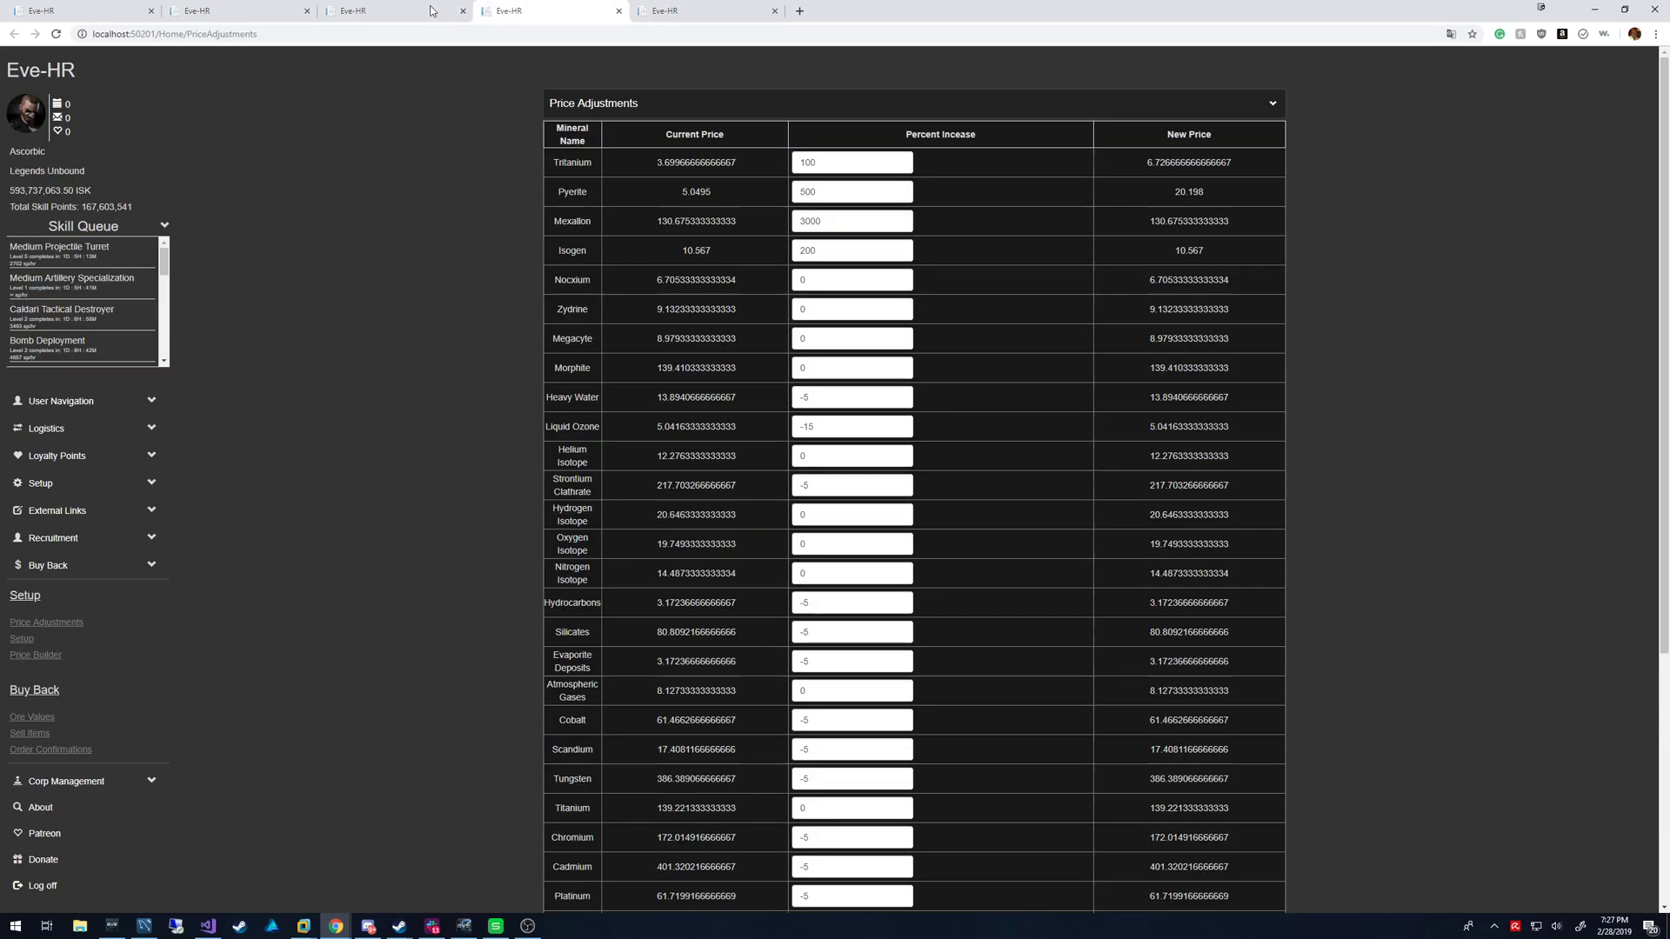
left_click(407, 10)
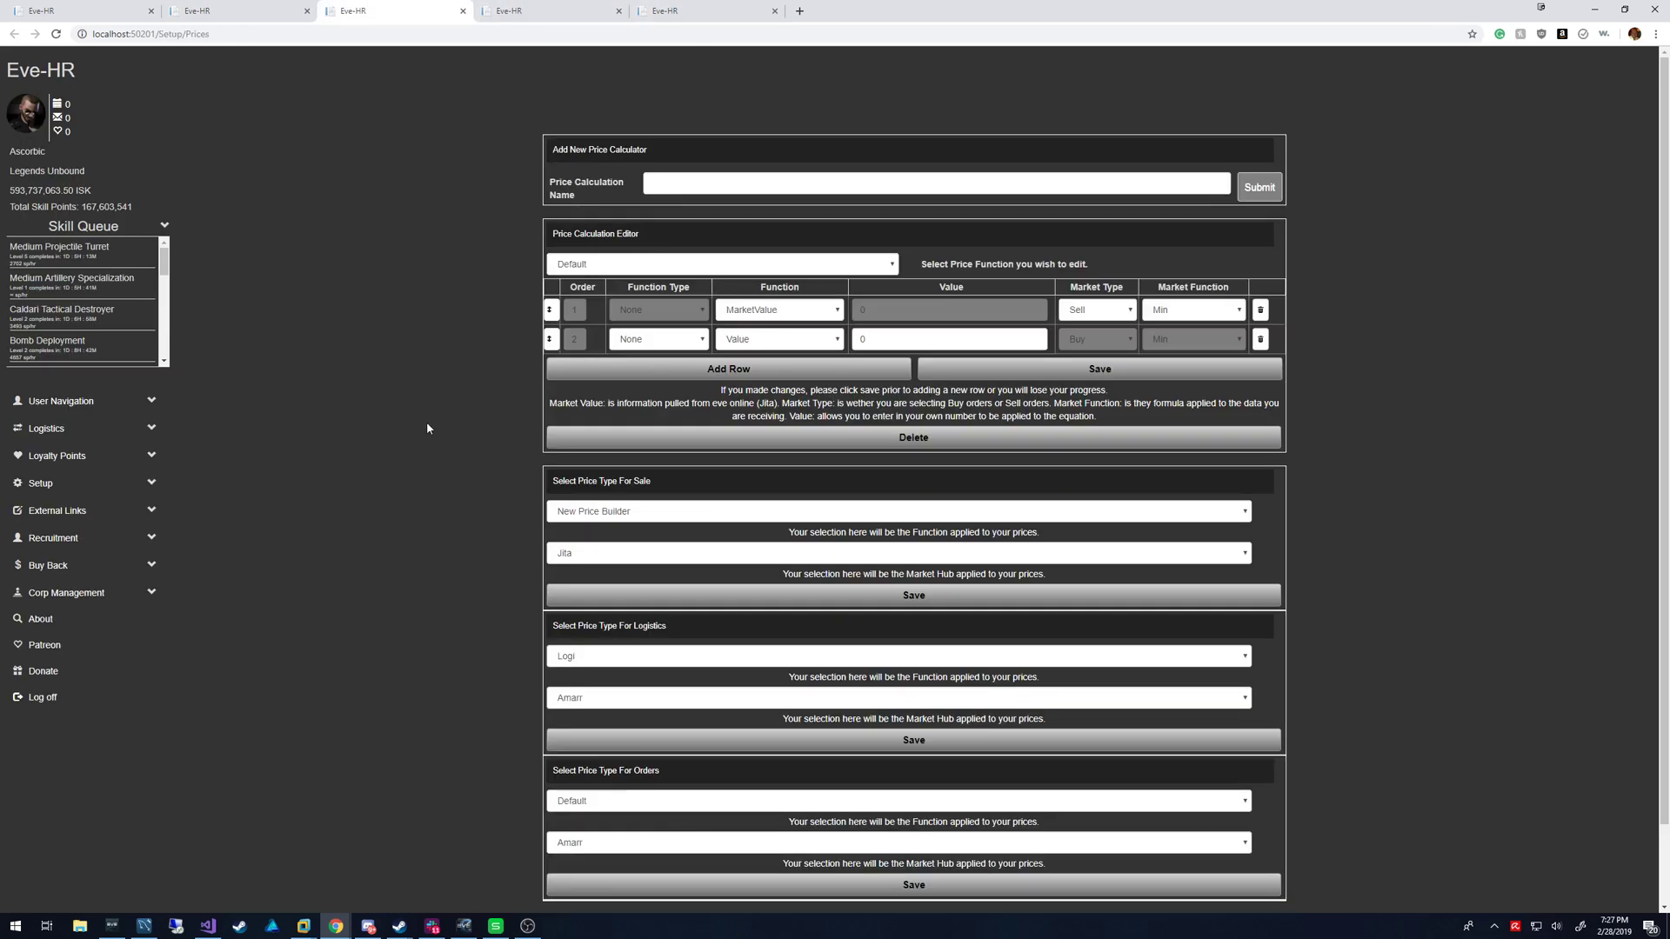